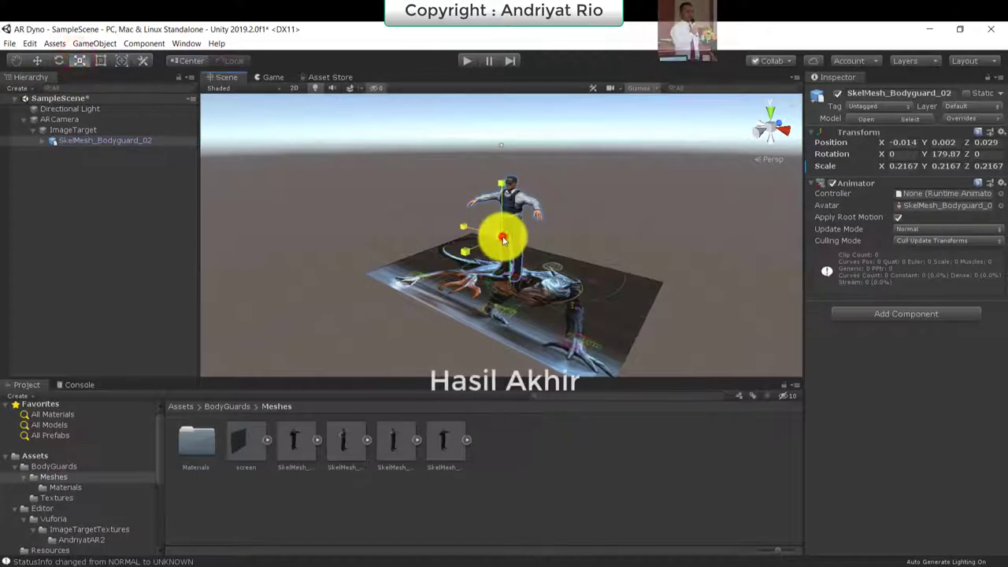
Step: Shrink SkelMesh_Bodyguard_02 to scale 0.2088 on the dino target and run Play mode
{"action": "left_click_drag", "start_coordinate": [502, 238], "coordinate": [495, 236]}
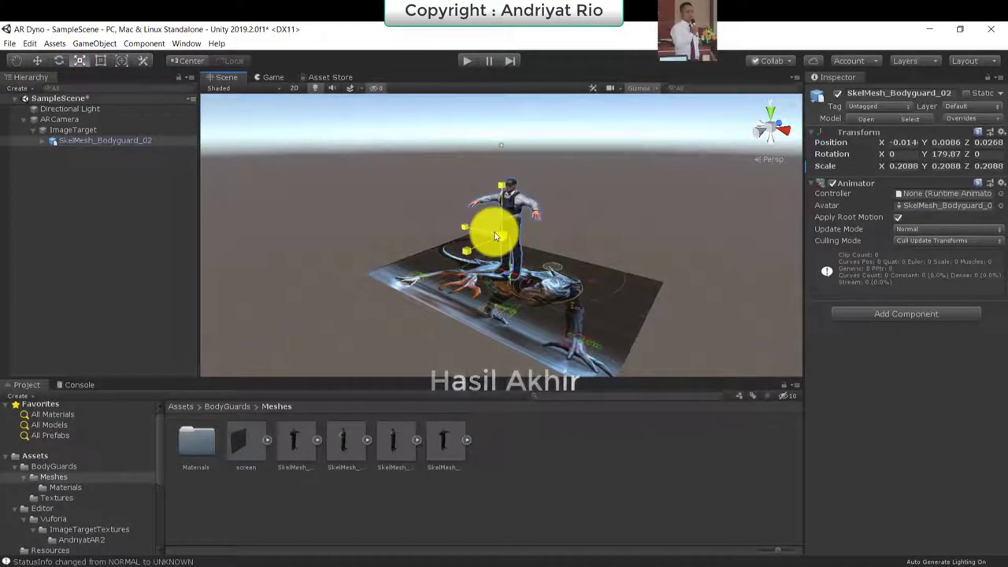
{"action": "left_click", "coordinate": [569, 181]}
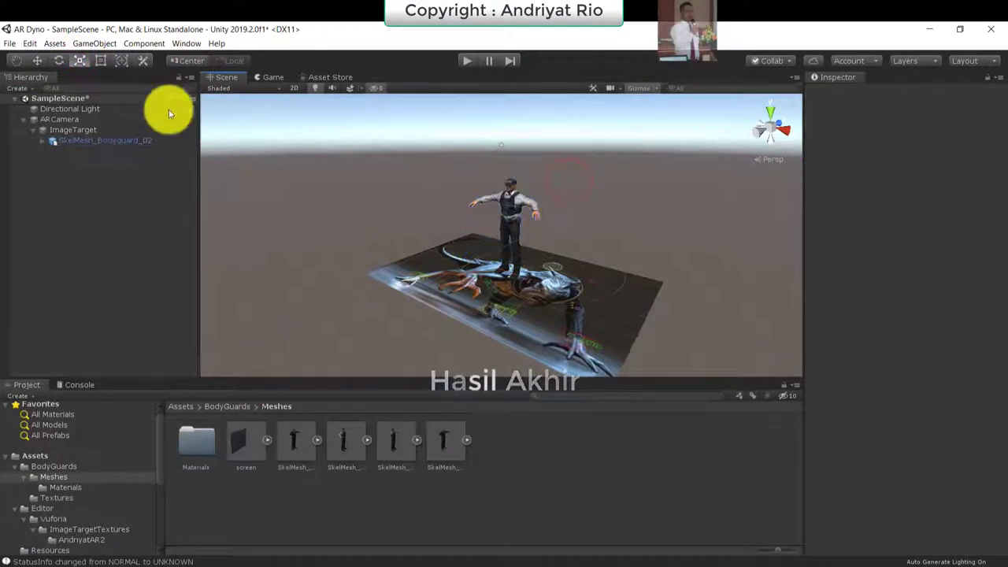
{"action": "left_click", "coordinate": [465, 66]}
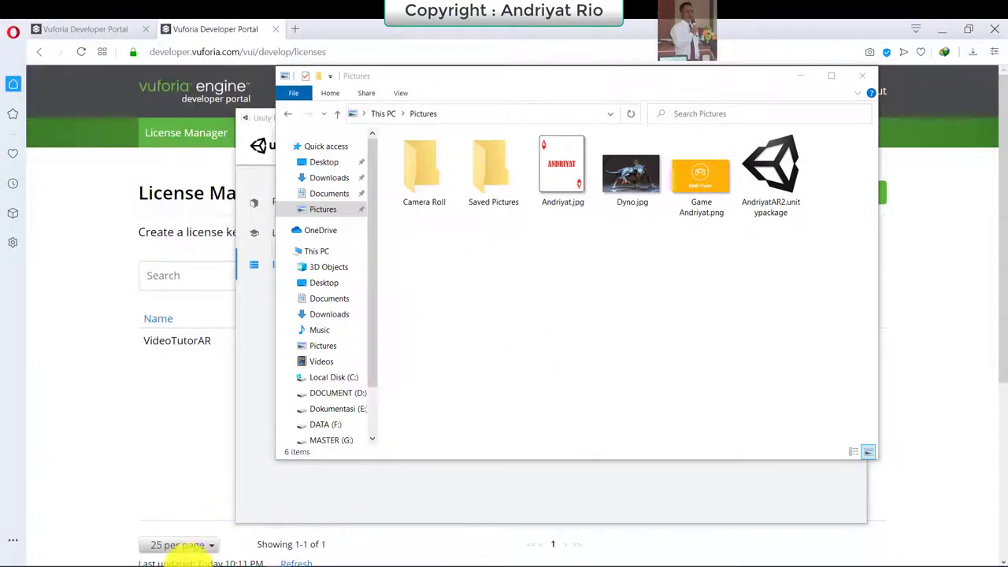
Step: Jump to section C, MEMBUAT AUGMENT REALITY, and highlight its heading and the Egine Unity requirement
{"action": "left_click", "coordinate": [196, 555]}
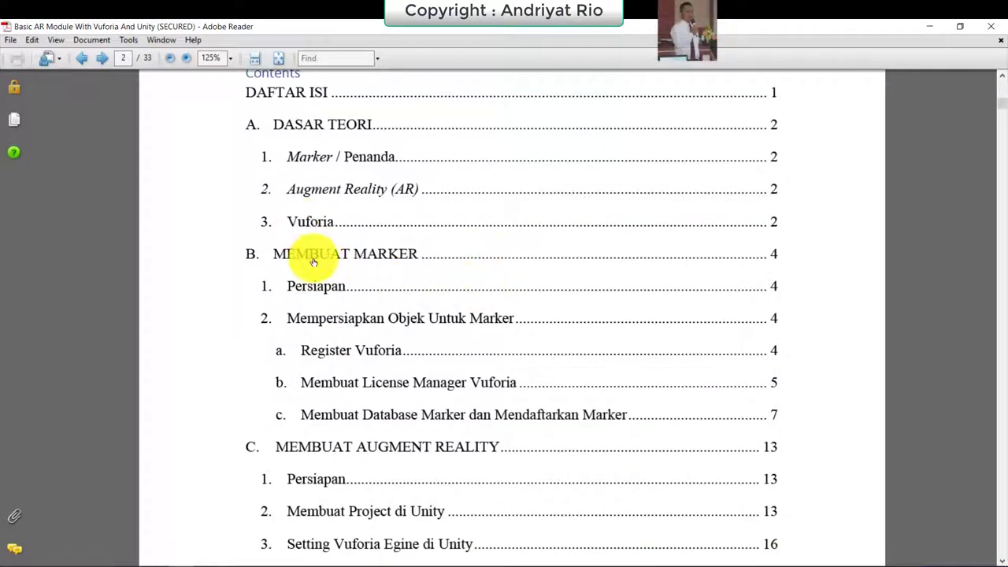
{"action": "scroll", "coordinate": [314, 263], "scroll_direction": "down", "scroll_amount": 2}
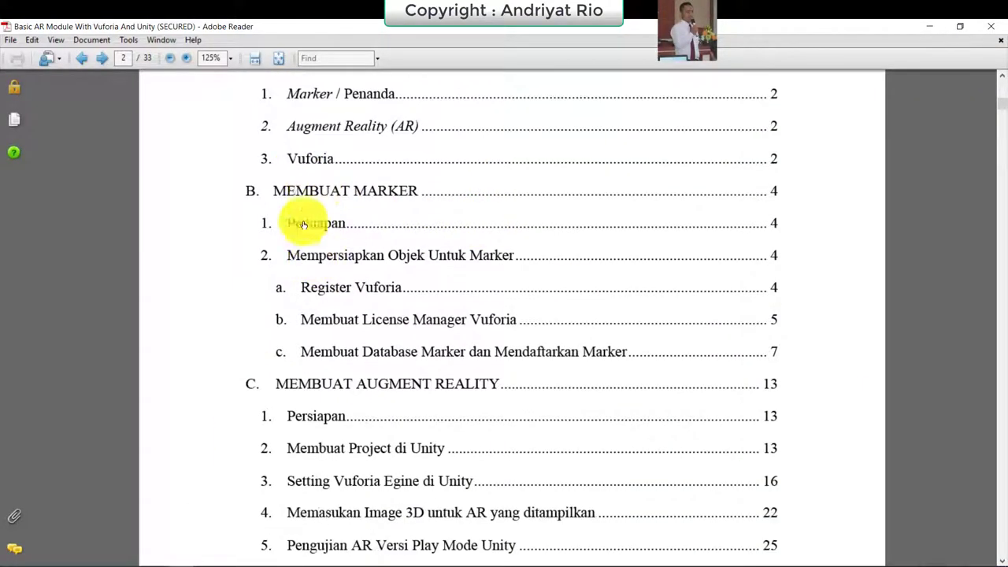
{"action": "left_click", "coordinate": [353, 383]}
{"action": "scroll", "coordinate": [402, 167], "scroll_direction": "up", "scroll_amount": 2}
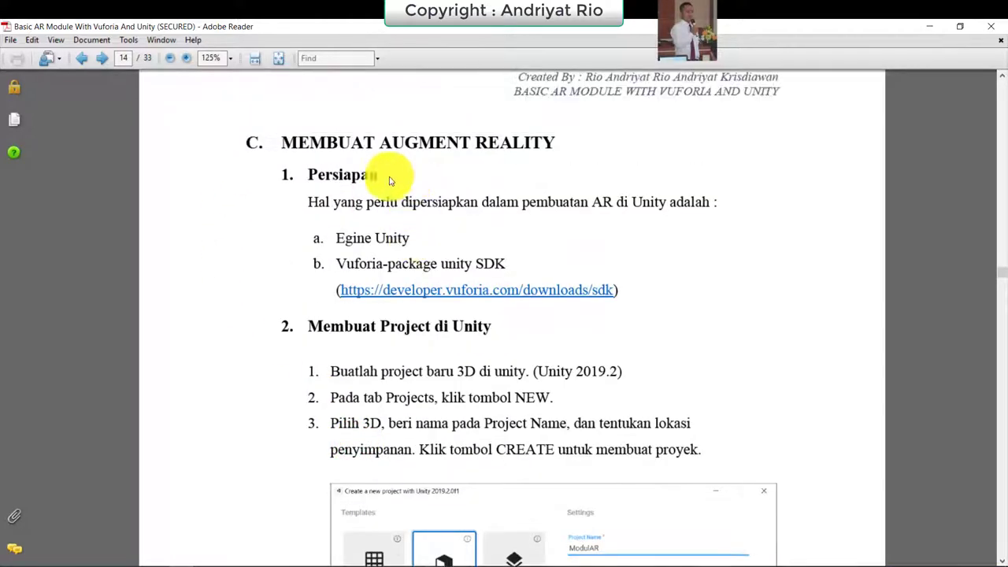
{"action": "left_click_drag", "start_coordinate": [285, 144], "coordinate": [555, 141]}
{"action": "left_click", "coordinate": [577, 200]}
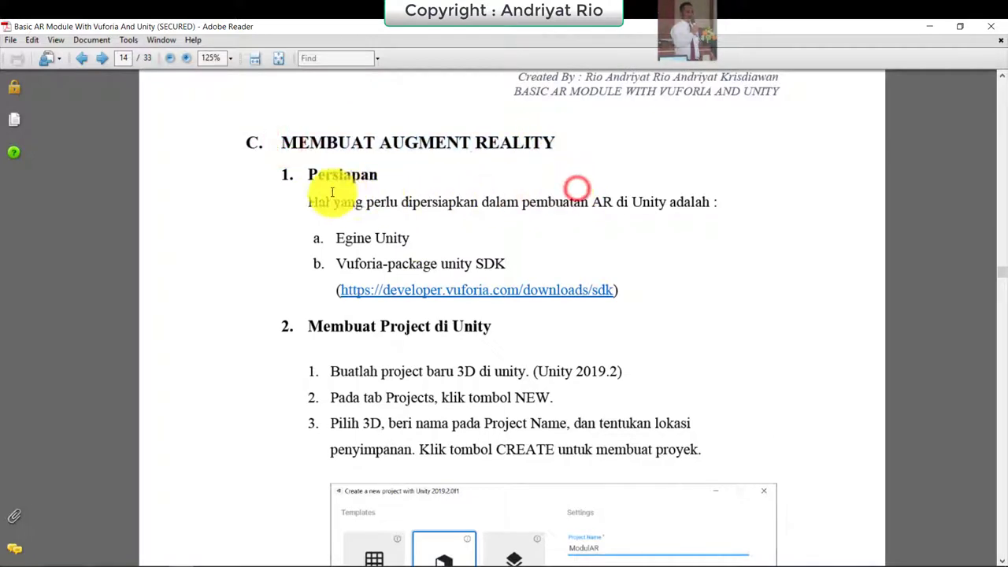
{"action": "left_click_drag", "start_coordinate": [334, 238], "coordinate": [411, 238]}
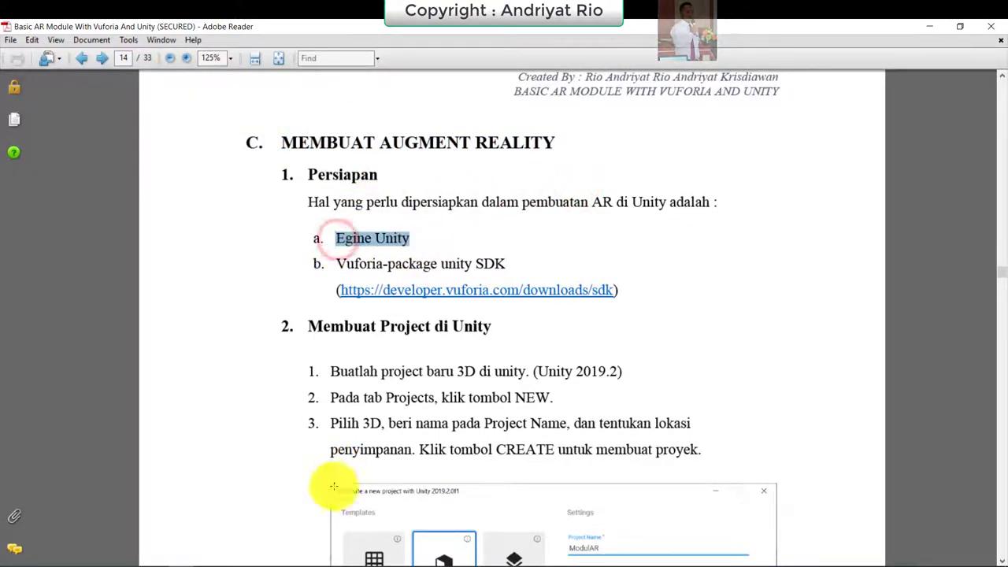
Step: Check Unity Hub's install, then highlight the Vuforia-package Unity SDK requirement in the PDF
{"action": "left_click", "coordinate": [289, 561]}
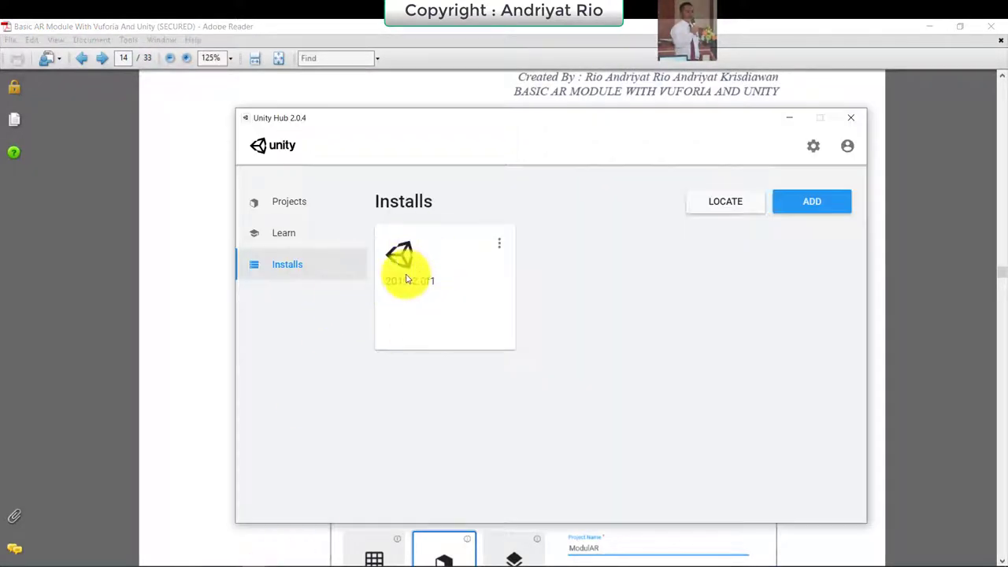
{"action": "left_click", "coordinate": [167, 228]}
{"action": "left_click_drag", "start_coordinate": [340, 263], "coordinate": [559, 256]}
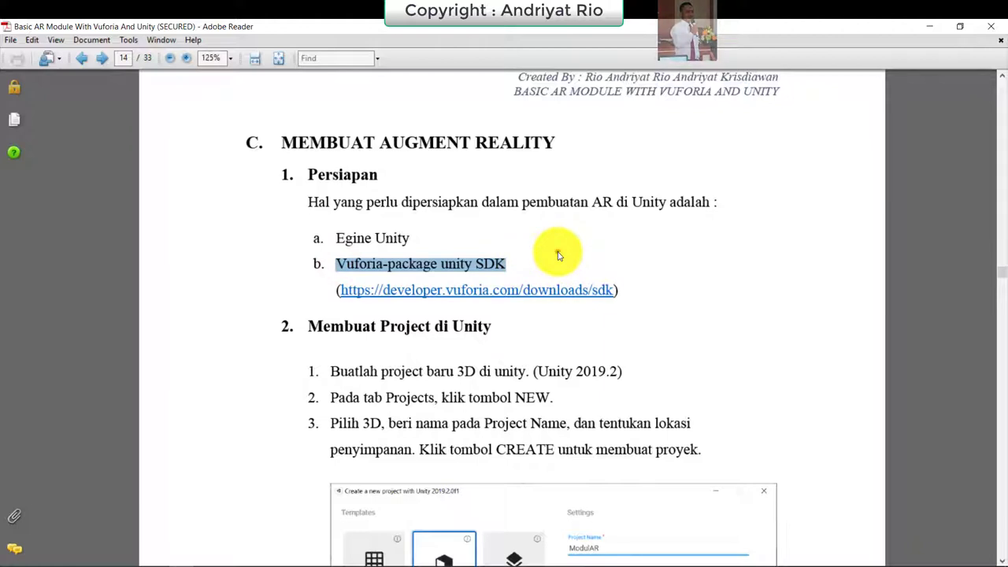
{"action": "left_click", "coordinate": [558, 253]}
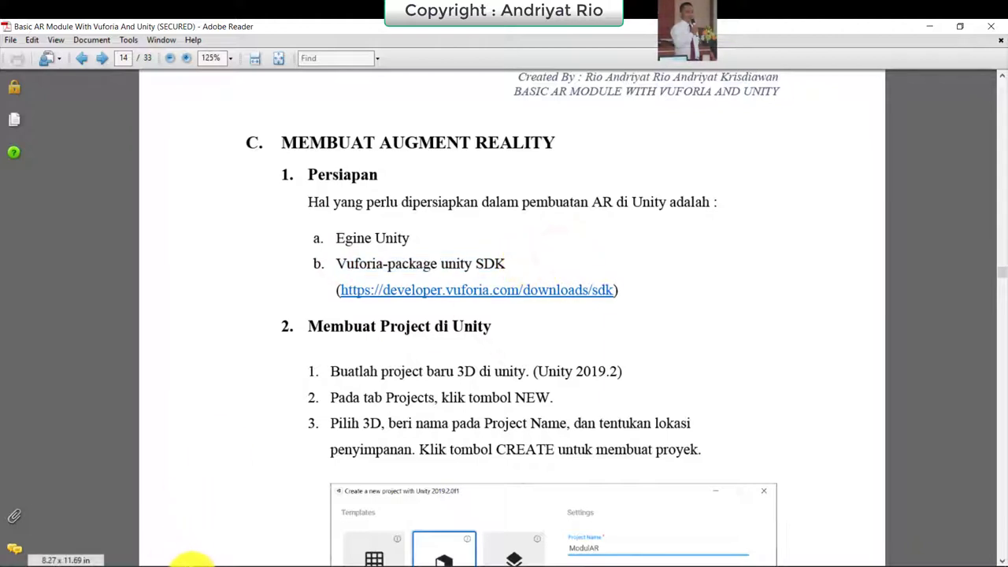
{"action": "left_click", "coordinate": [202, 559]}
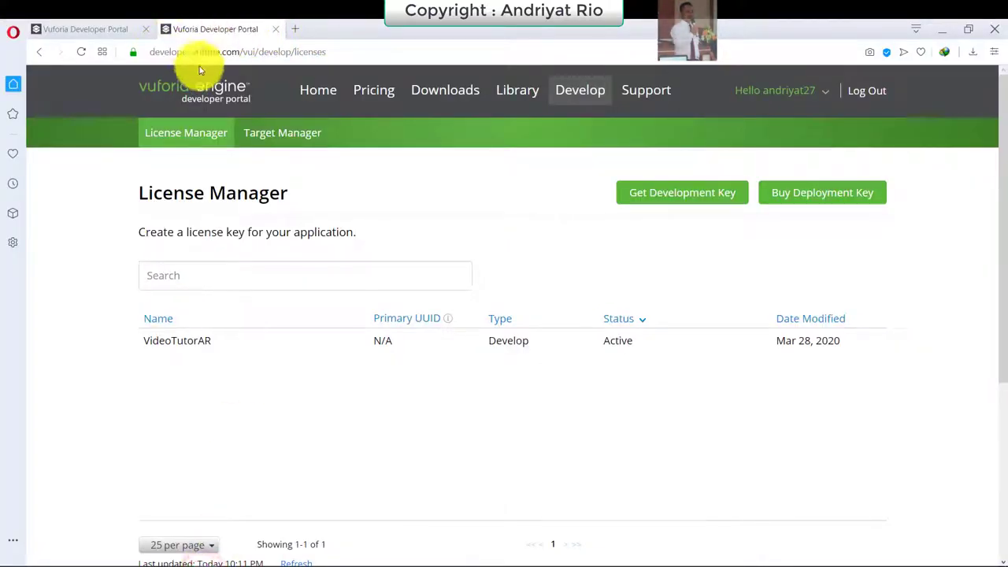
Step: Go from the License Manager to Downloads and scroll to the add-vuforia-package Unity package
{"action": "right_click", "coordinate": [458, 91]}
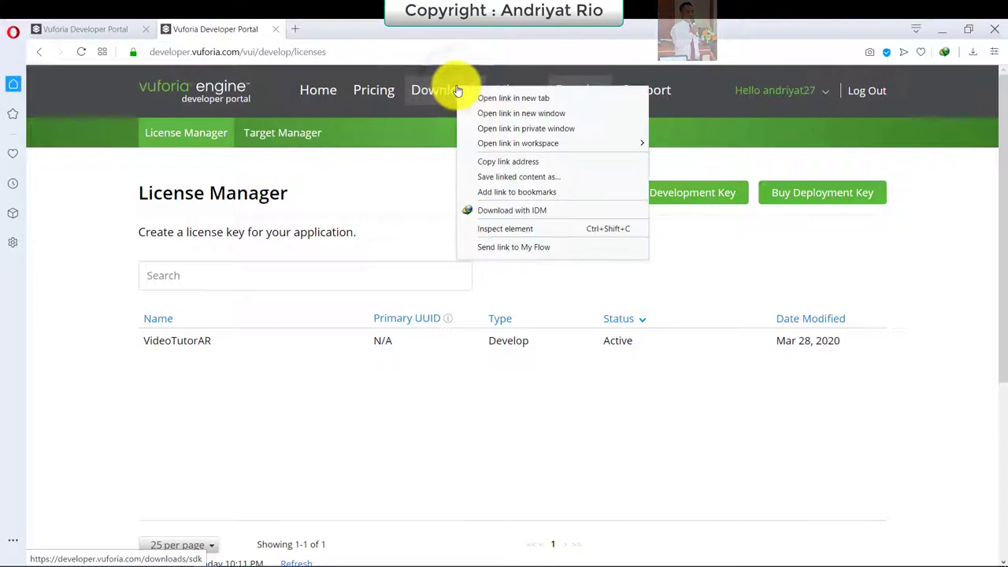
{"action": "left_click", "coordinate": [80, 30]}
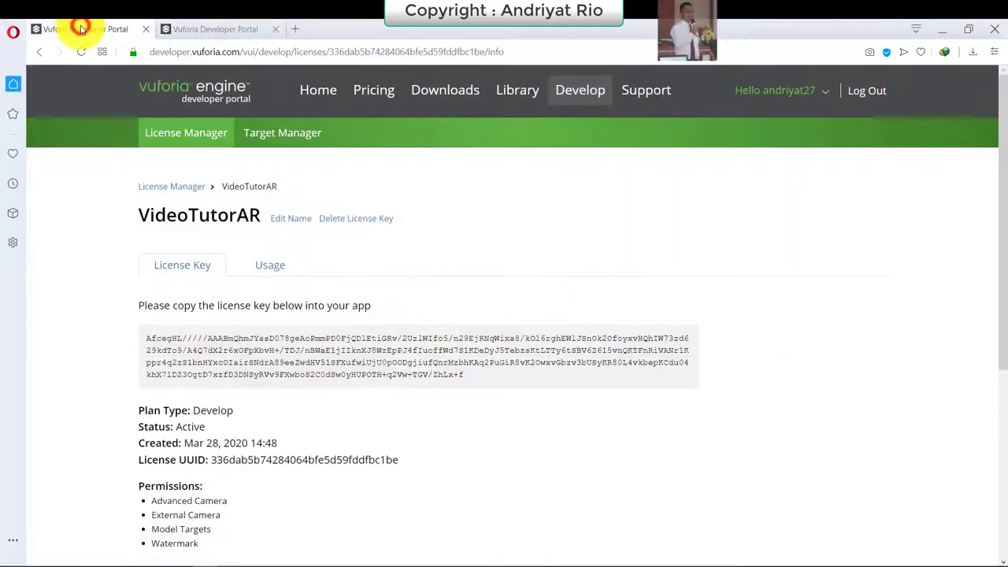
{"action": "left_click", "coordinate": [174, 29]}
{"action": "left_click", "coordinate": [445, 90]}
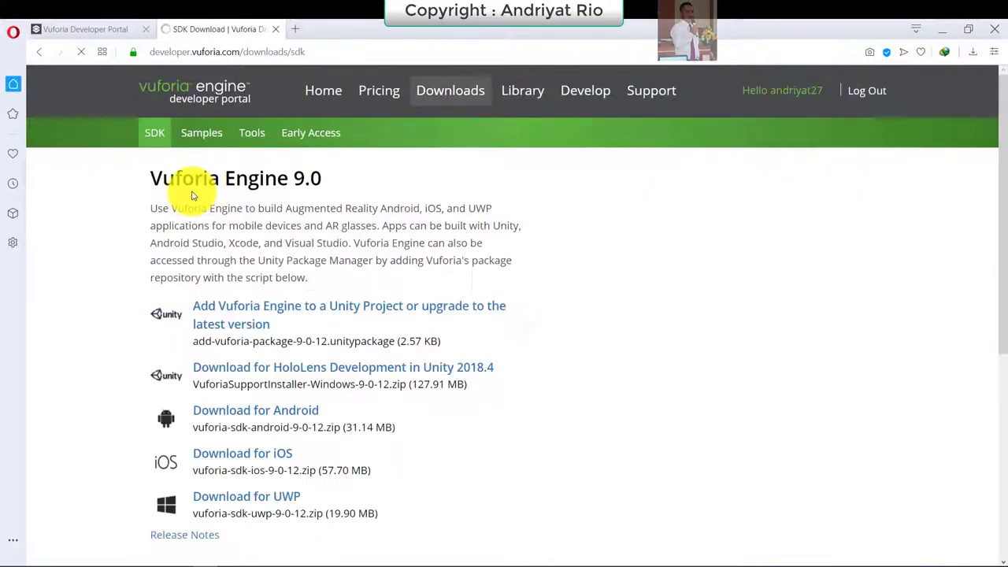
{"action": "scroll", "coordinate": [260, 243], "scroll_direction": "down", "scroll_amount": 1}
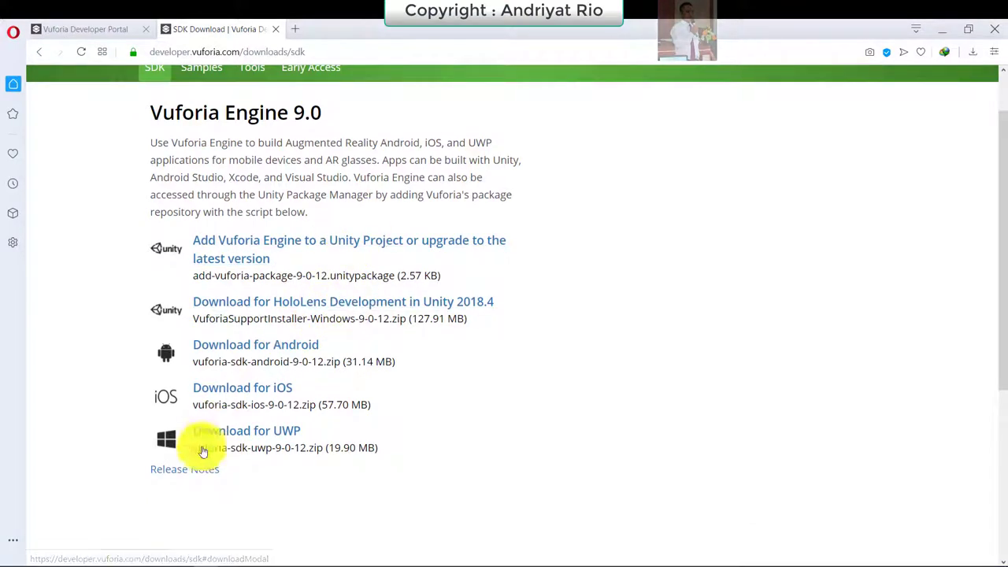
{"action": "mouse_move", "coordinate": [109, 561]}
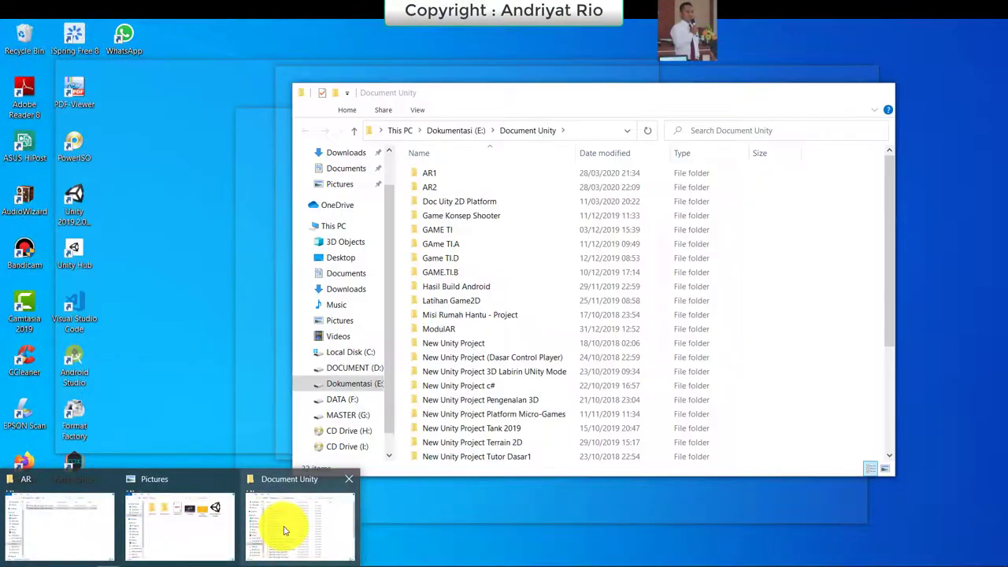
Step: Locate and select add-vuforia-package-9-0-12.unitypackage in the Downloads folder
{"action": "left_click", "coordinate": [286, 530]}
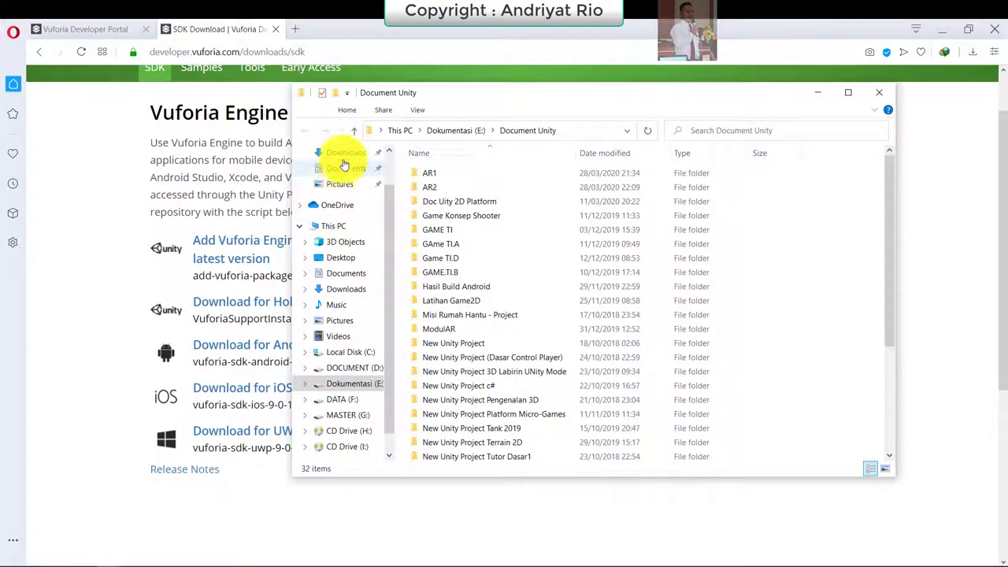
{"action": "left_click", "coordinate": [344, 155]}
{"action": "left_click", "coordinate": [496, 191]}
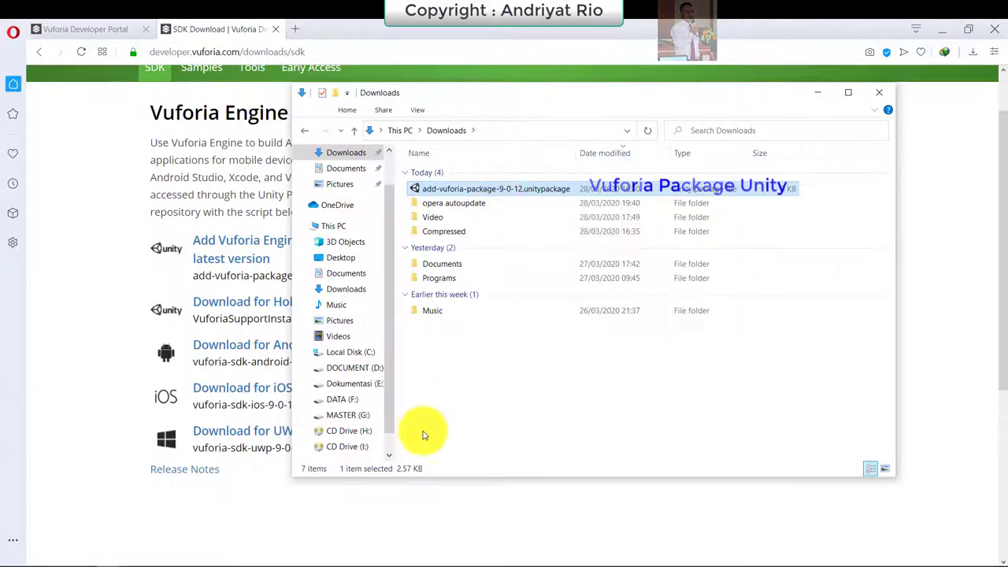
{"action": "left_click", "coordinate": [185, 559]}
Step: Highlight the Membuat Project di Unity heading and scroll the guide down to step 4
{"action": "scroll", "coordinate": [339, 299], "scroll_direction": "down", "scroll_amount": 1}
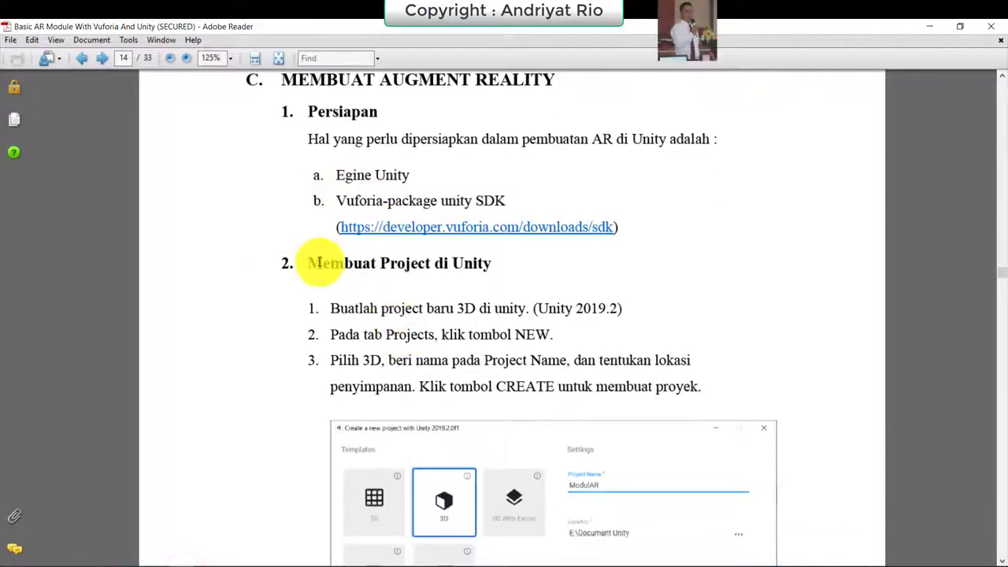
{"action": "left_click_drag", "start_coordinate": [306, 262], "coordinate": [490, 264]}
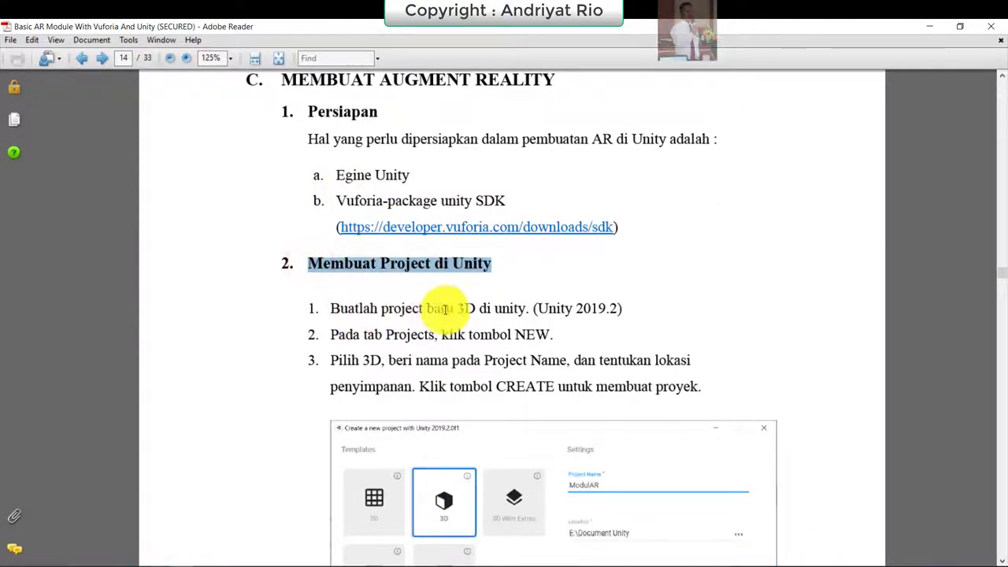
{"action": "scroll", "coordinate": [536, 334], "scroll_direction": "down", "scroll_amount": 1}
{"action": "scroll", "coordinate": [547, 337], "scroll_direction": "down", "scroll_amount": 1}
{"action": "scroll", "coordinate": [546, 337], "scroll_direction": "down", "scroll_amount": 1}
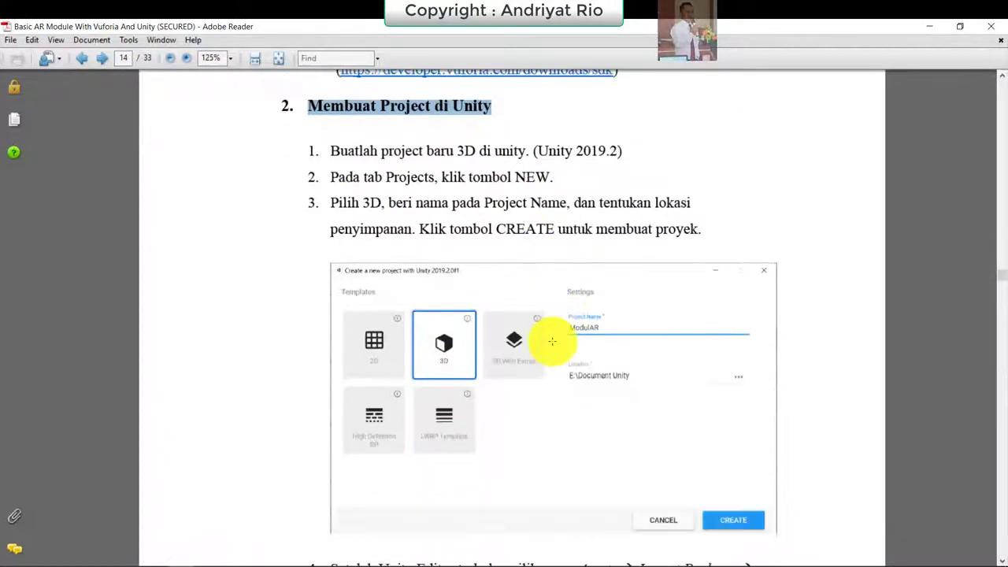
{"action": "scroll", "coordinate": [552, 341], "scroll_direction": "down", "scroll_amount": 1}
{"action": "scroll", "coordinate": [552, 341], "scroll_direction": "down", "scroll_amount": 1}
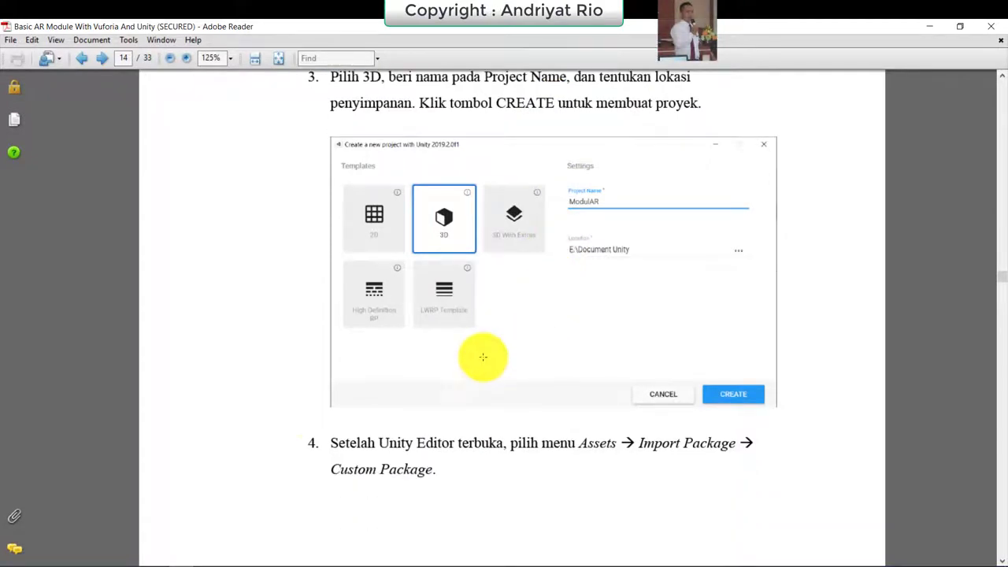
{"action": "left_click", "coordinate": [254, 559]}
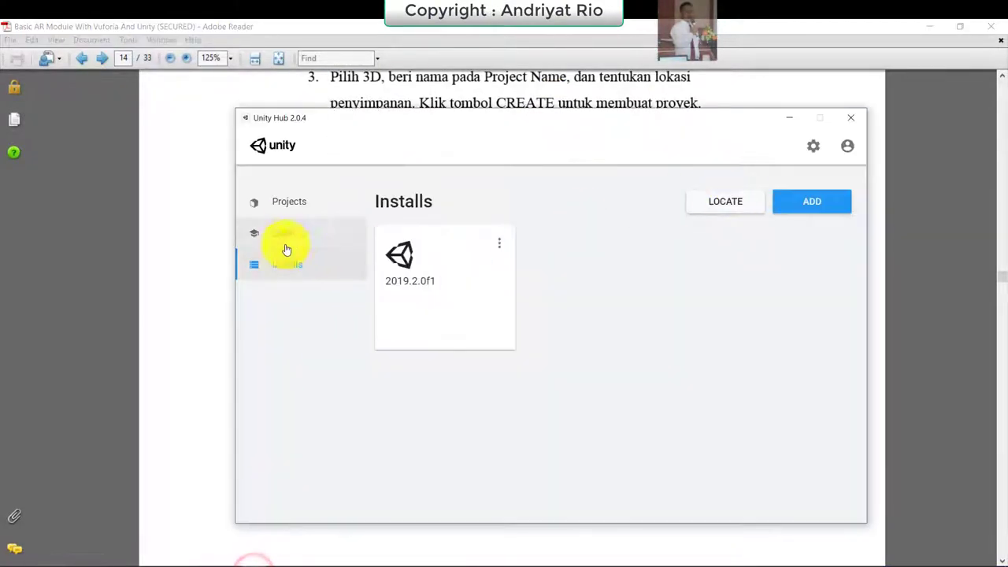
Step: Create a new project from the 3D template named AR Dyno in E:\Document Unity
{"action": "left_click", "coordinate": [289, 203]}
{"action": "left_click", "coordinate": [804, 207]}
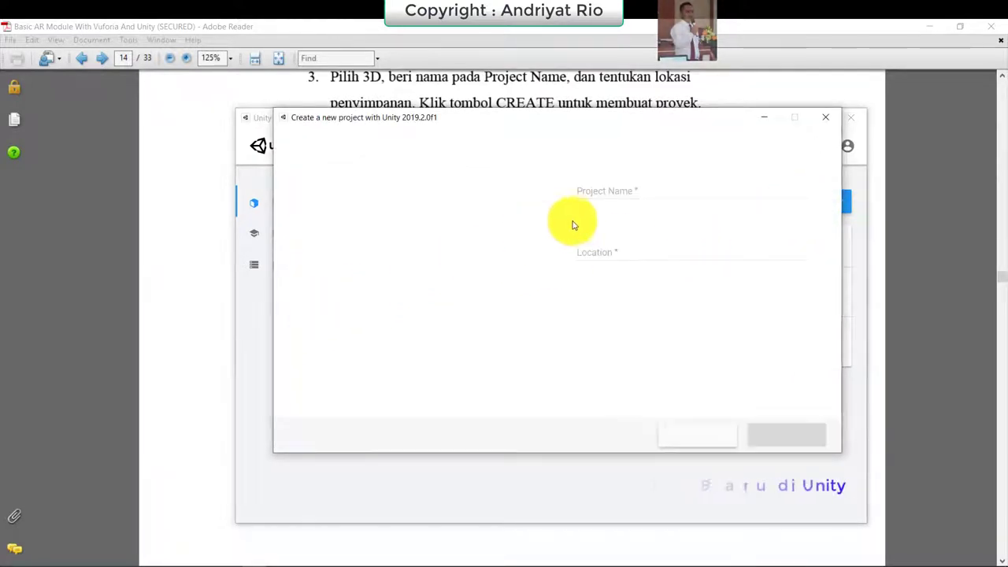
{"action": "left_click", "coordinate": [415, 208]}
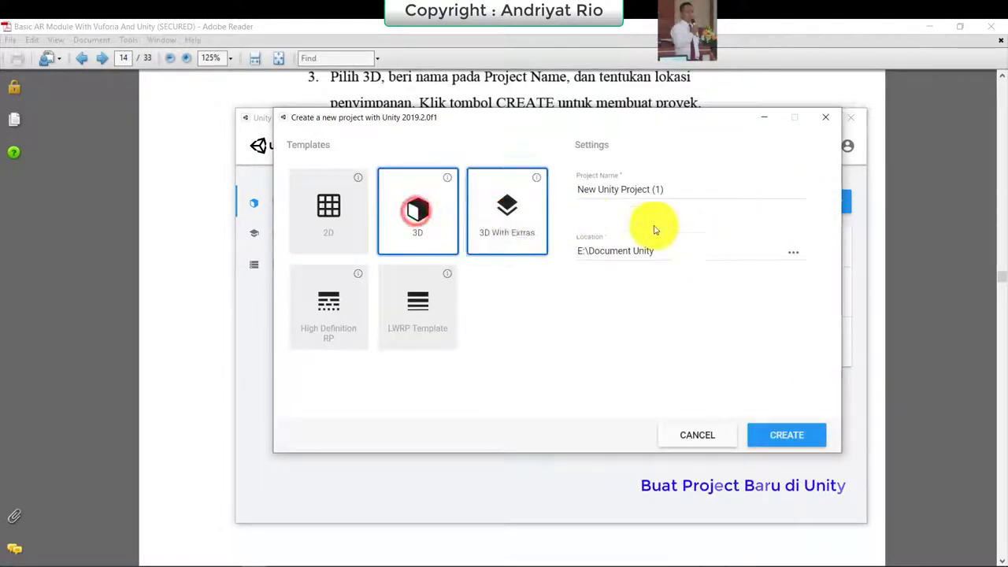
{"action": "left_click_drag", "start_coordinate": [683, 189], "coordinate": [567, 193]}
{"action": "type", "text": "AR Dyno"}
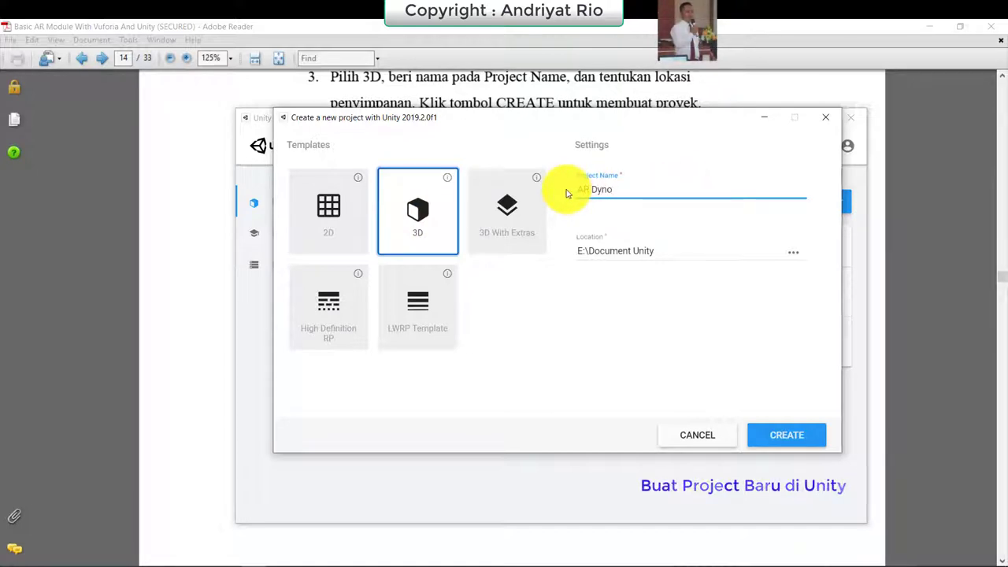
{"action": "left_click", "coordinate": [774, 438]}
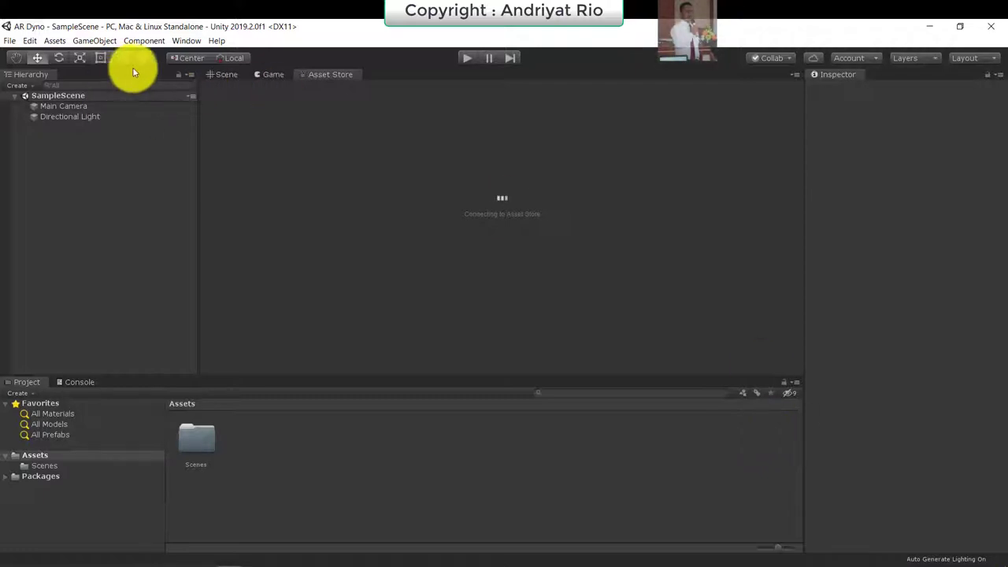
Step: View the empty SampleScene in the Scene view, then return to the guide at step 4
{"action": "left_click", "coordinate": [223, 74]}
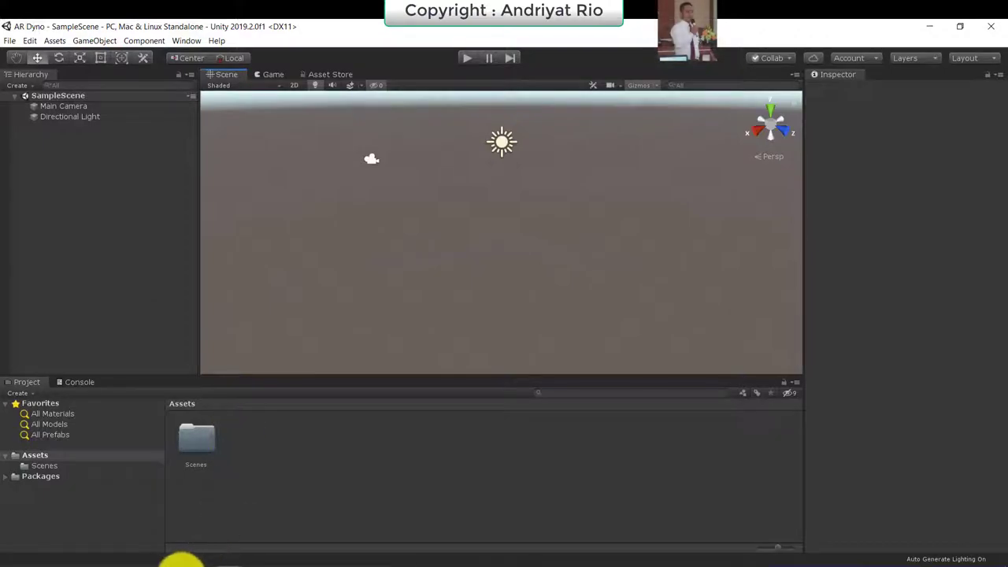
{"action": "left_click", "coordinate": [180, 561]}
{"action": "scroll", "coordinate": [486, 331], "scroll_direction": "down", "scroll_amount": 3}
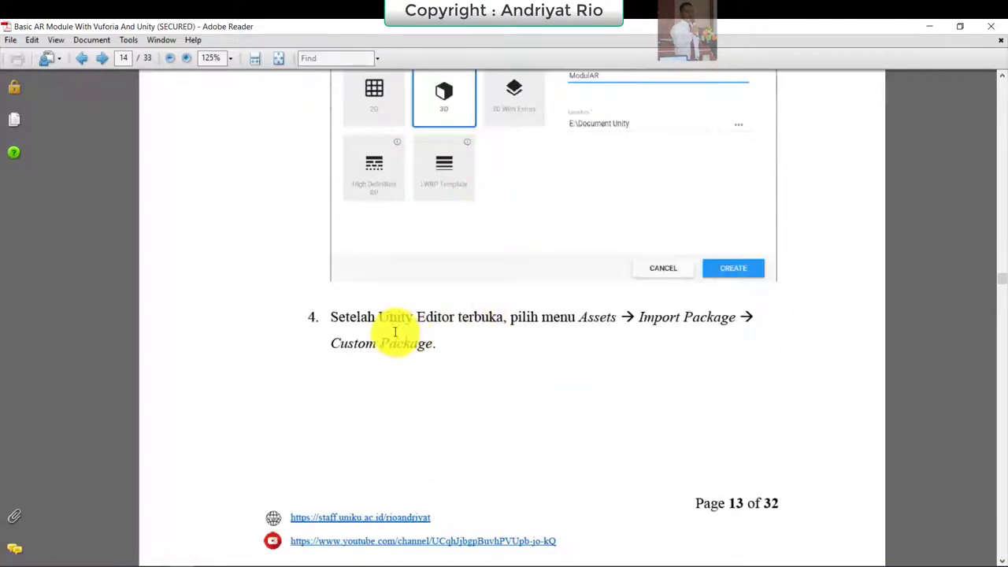
Step: Highlight 'Setelah Unity Editor terbuka' and read through the package-import steps to page 14
{"action": "left_click_drag", "start_coordinate": [331, 317], "coordinate": [505, 317]}
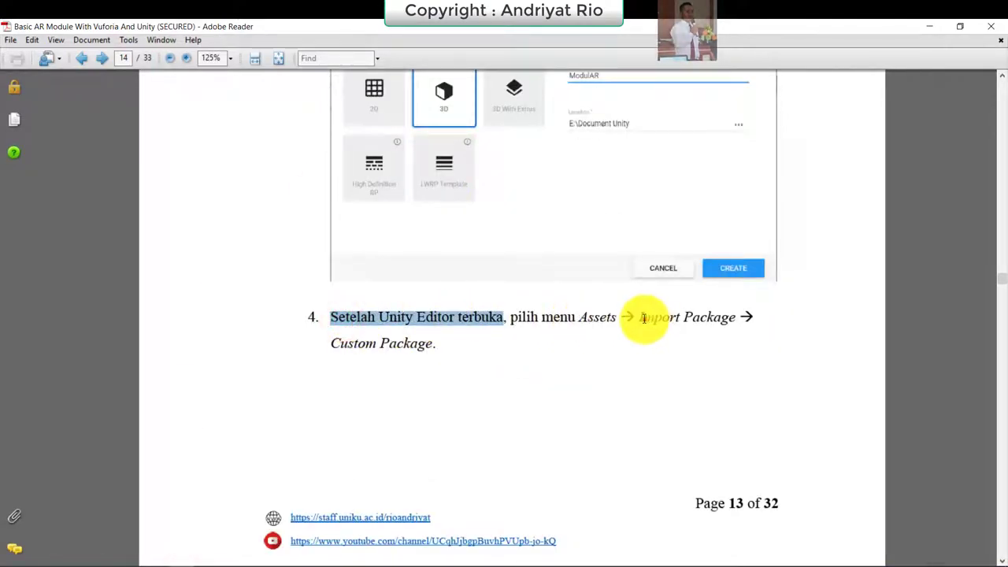
{"action": "left_click_drag", "start_coordinate": [642, 316], "coordinate": [736, 317]}
{"action": "scroll", "coordinate": [435, 349], "scroll_direction": "down", "scroll_amount": 4}
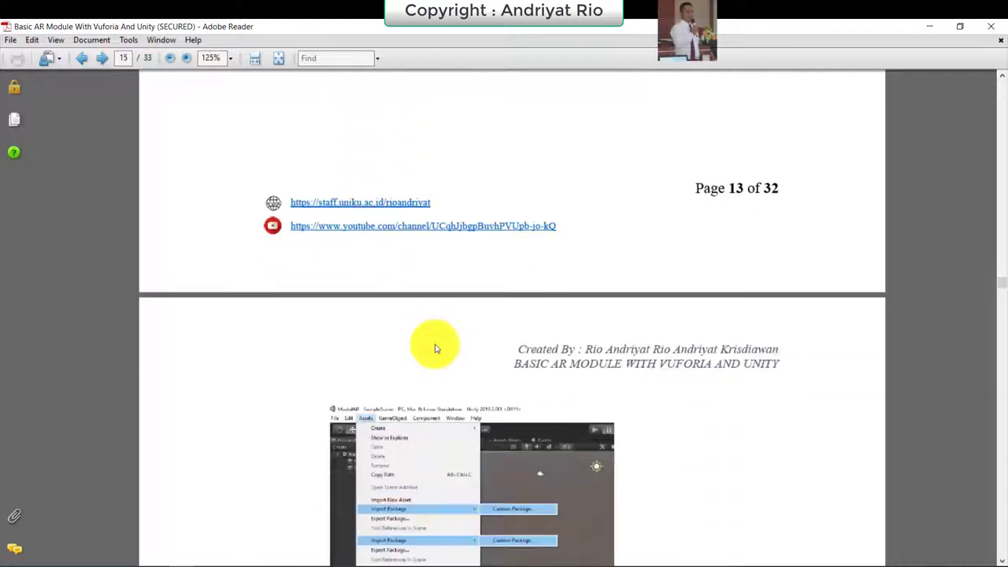
{"action": "scroll", "coordinate": [436, 349], "scroll_direction": "down", "scroll_amount": 4}
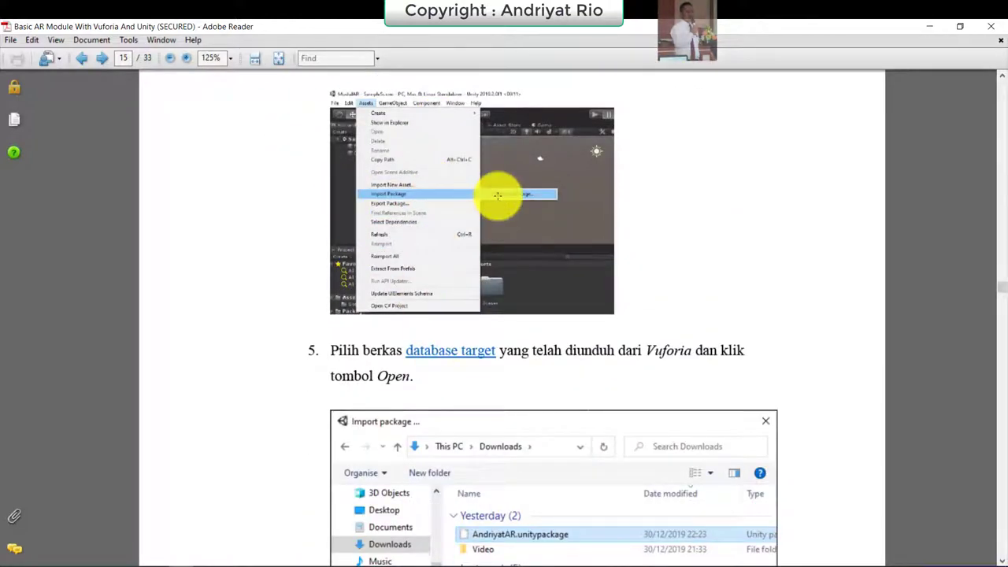
{"action": "scroll", "coordinate": [498, 195], "scroll_direction": "down", "scroll_amount": 1}
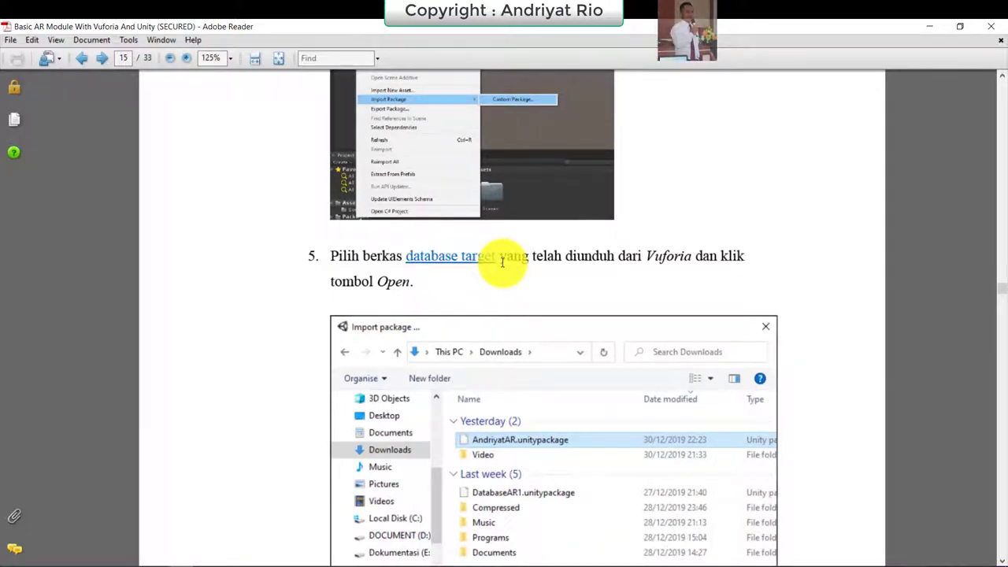
{"action": "scroll", "coordinate": [502, 262], "scroll_direction": "down", "scroll_amount": 1}
{"action": "scroll", "coordinate": [499, 263], "scroll_direction": "down", "scroll_amount": 1}
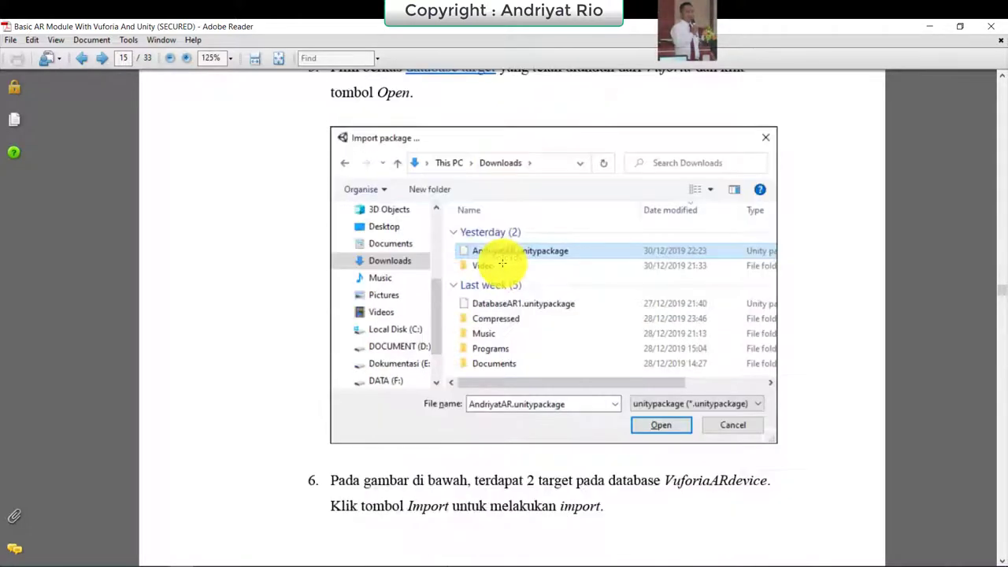
{"action": "scroll", "coordinate": [530, 265], "scroll_direction": "down", "scroll_amount": 1}
{"action": "scroll", "coordinate": [512, 279], "scroll_direction": "down", "scroll_amount": 1}
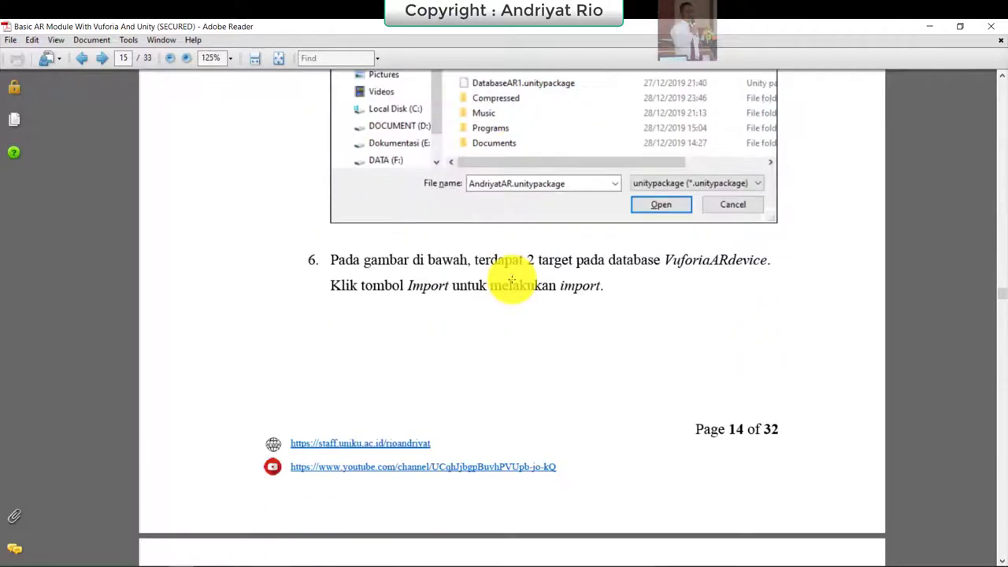
{"action": "scroll", "coordinate": [510, 280], "scroll_direction": "down", "scroll_amount": 3}
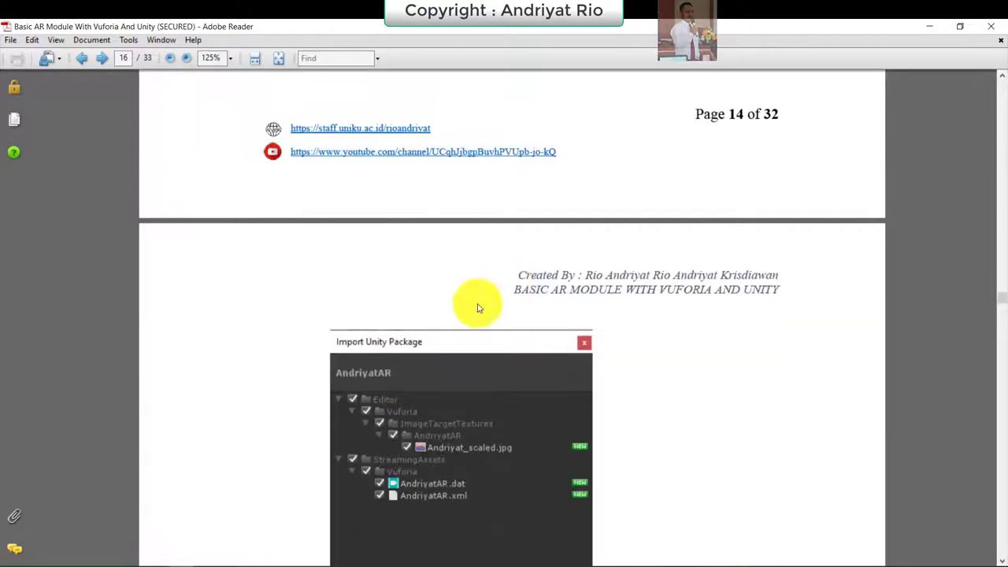
Step: Point out AndriyatAR2.unitypackage in the Pictures folder before returning to the AR Dyno editor
{"action": "mouse_move", "coordinate": [108, 558]}
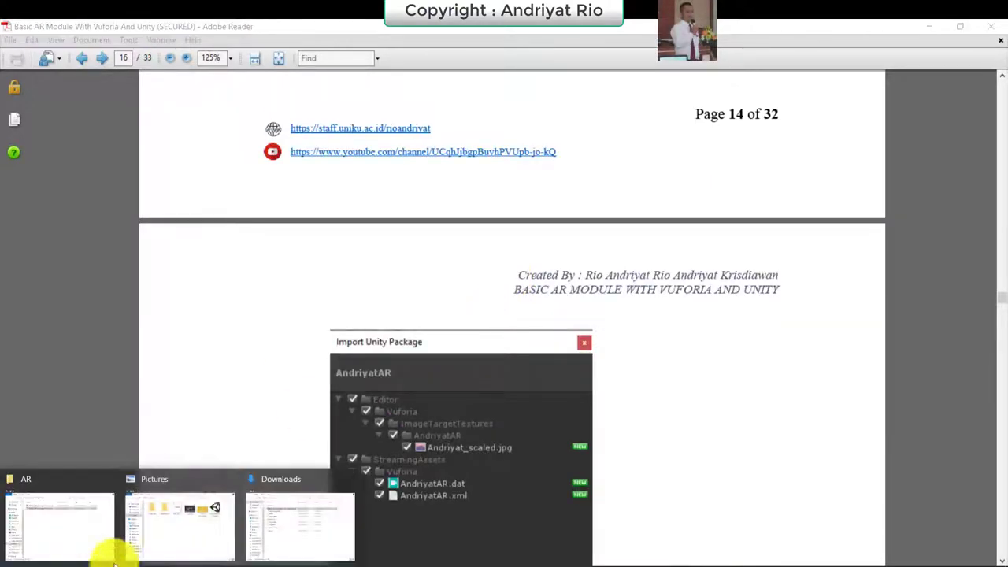
{"action": "left_click", "coordinate": [210, 516]}
{"action": "left_click", "coordinate": [769, 181]}
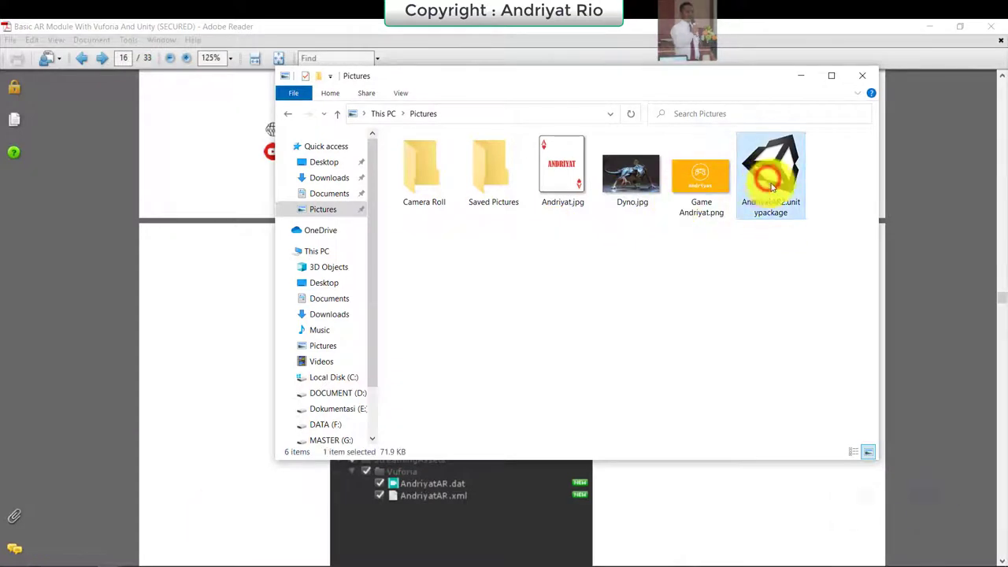
{"action": "mouse_move", "coordinate": [232, 559]}
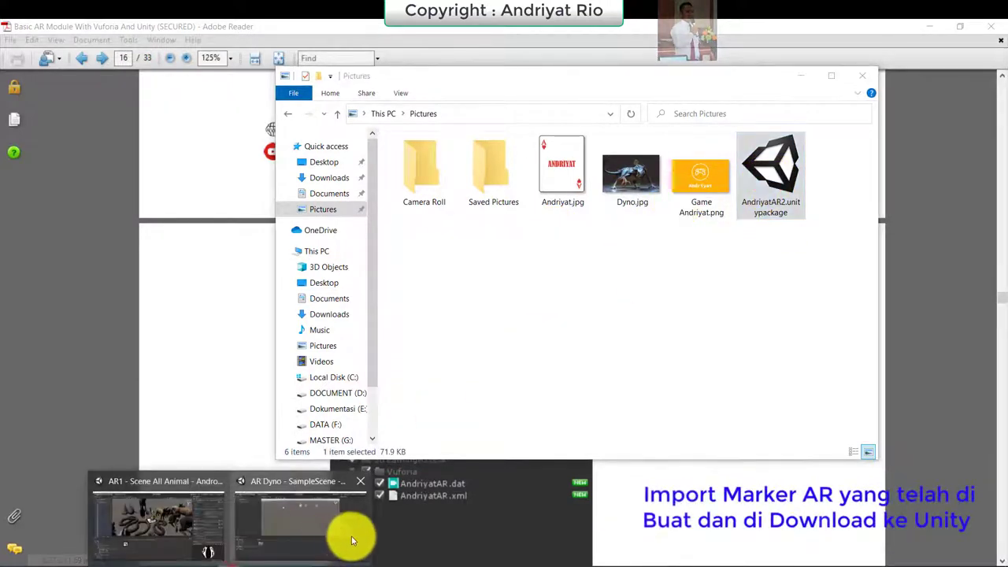
{"action": "left_click", "coordinate": [333, 524]}
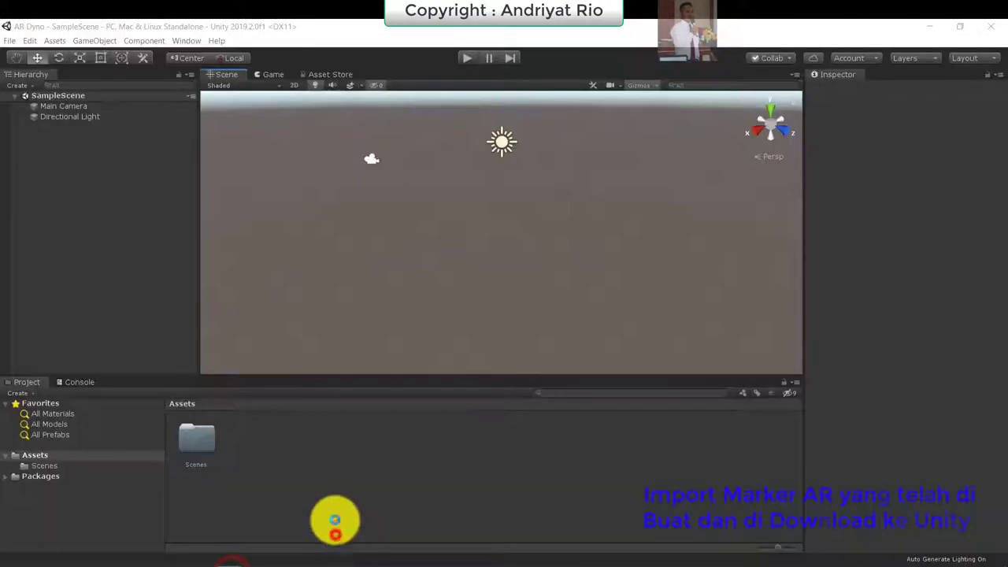
Step: Import all files from Pictures/AndriyatAR2.unitypackage via Assets > Import Package > Custom Package
{"action": "left_click", "coordinate": [54, 42]}
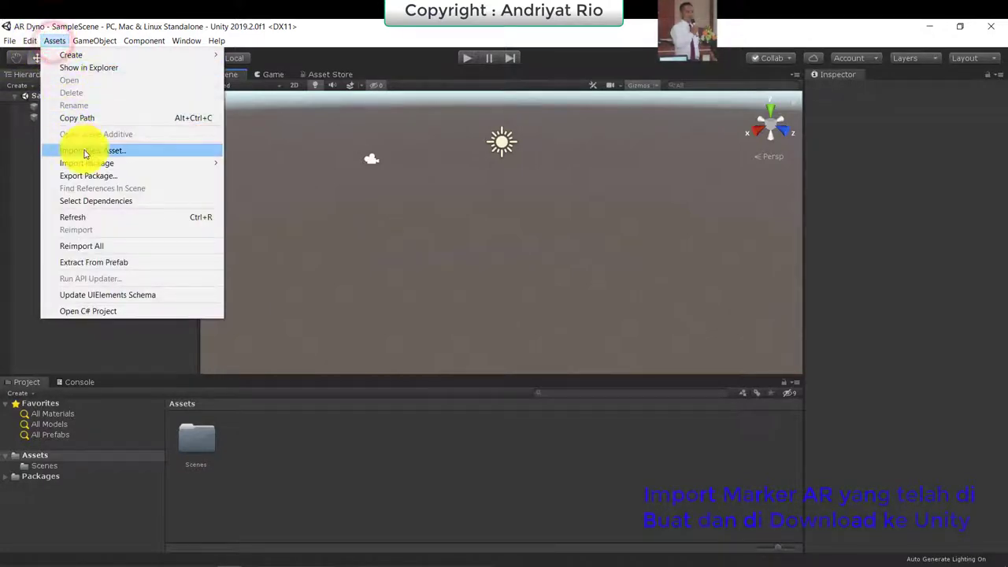
{"action": "left_click", "coordinate": [262, 166]}
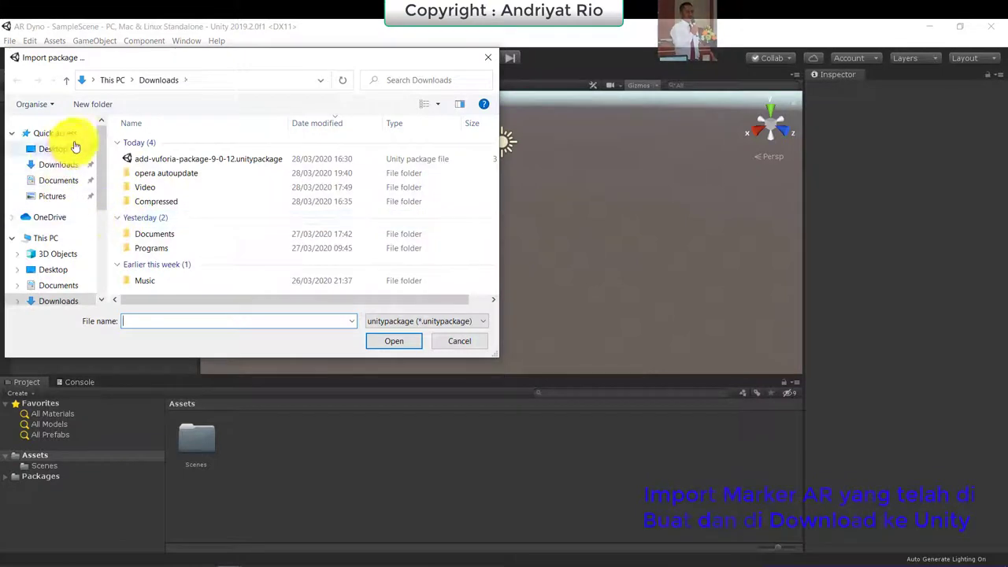
{"action": "left_click", "coordinate": [62, 196]}
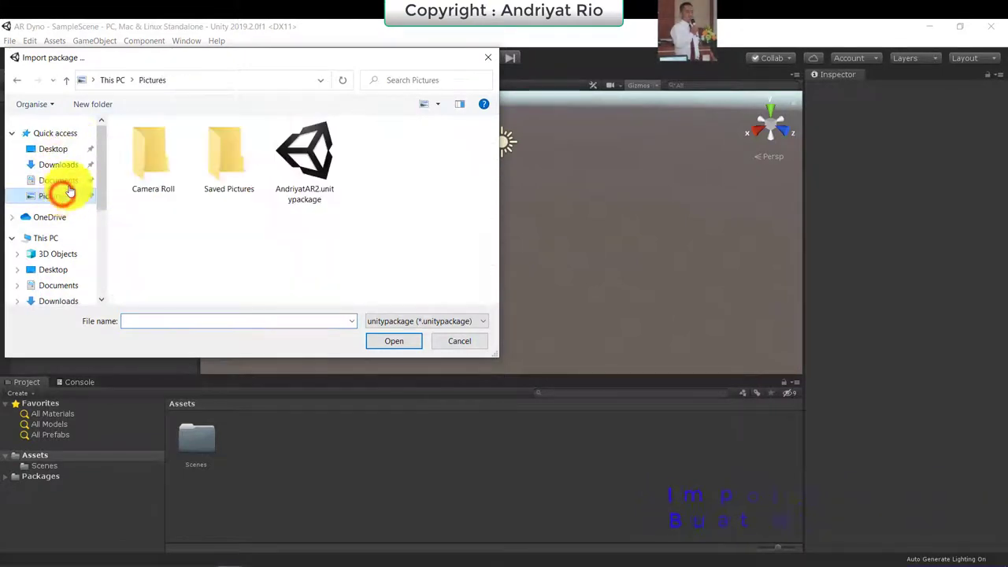
{"action": "left_click", "coordinate": [287, 160]}
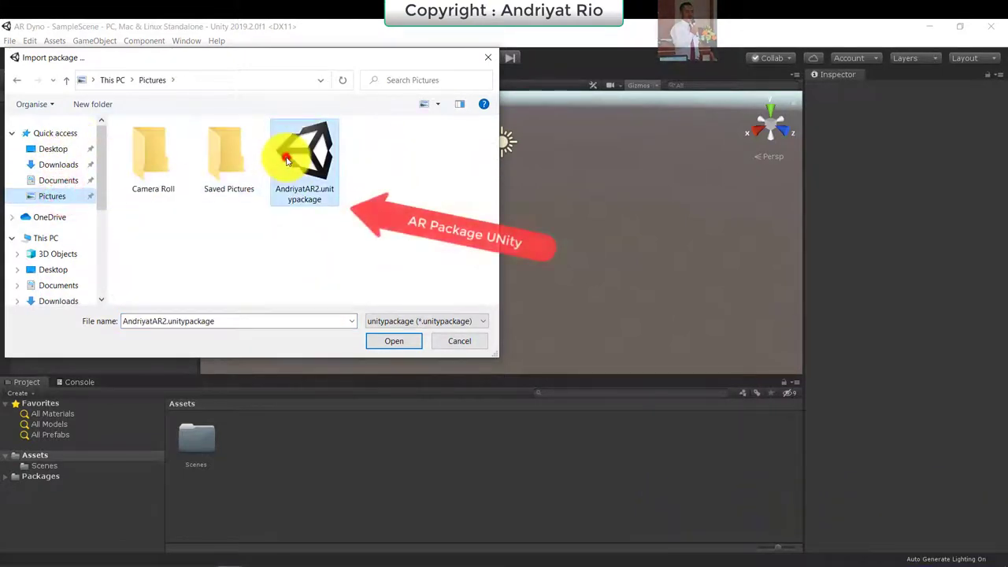
{"action": "left_click", "coordinate": [382, 338]}
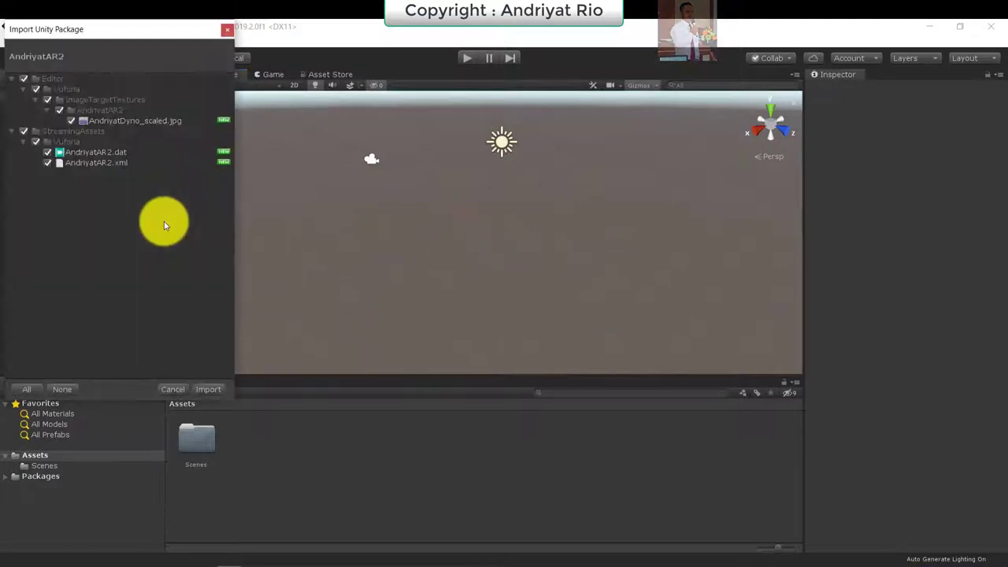
{"action": "left_click", "coordinate": [208, 390]}
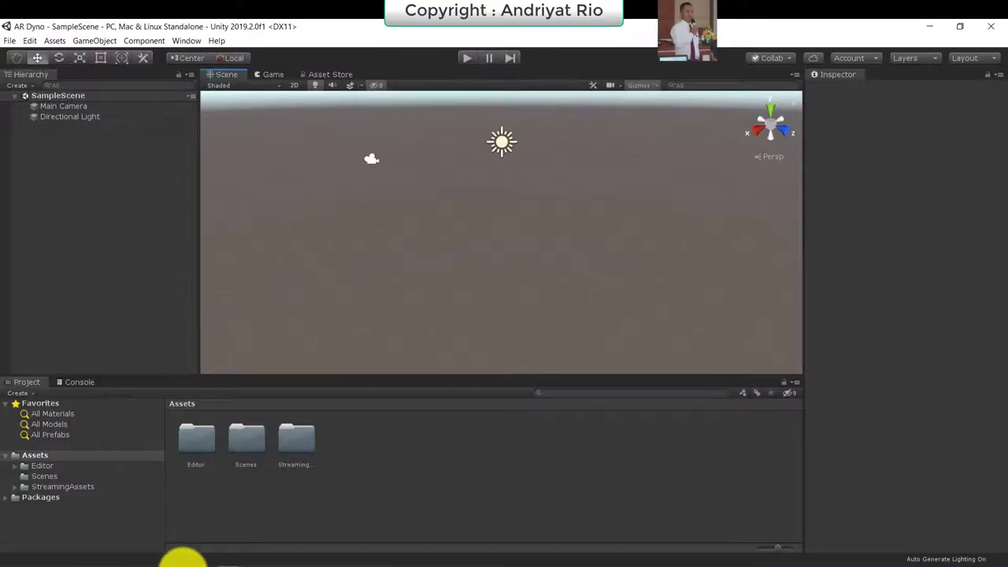
Step: Scroll the PDF guide down to step 7
{"action": "left_click", "coordinate": [180, 559]}
{"action": "scroll", "coordinate": [536, 329], "scroll_direction": "down", "scroll_amount": 8}
{"action": "scroll", "coordinate": [512, 331], "scroll_direction": "down", "scroll_amount": 1}
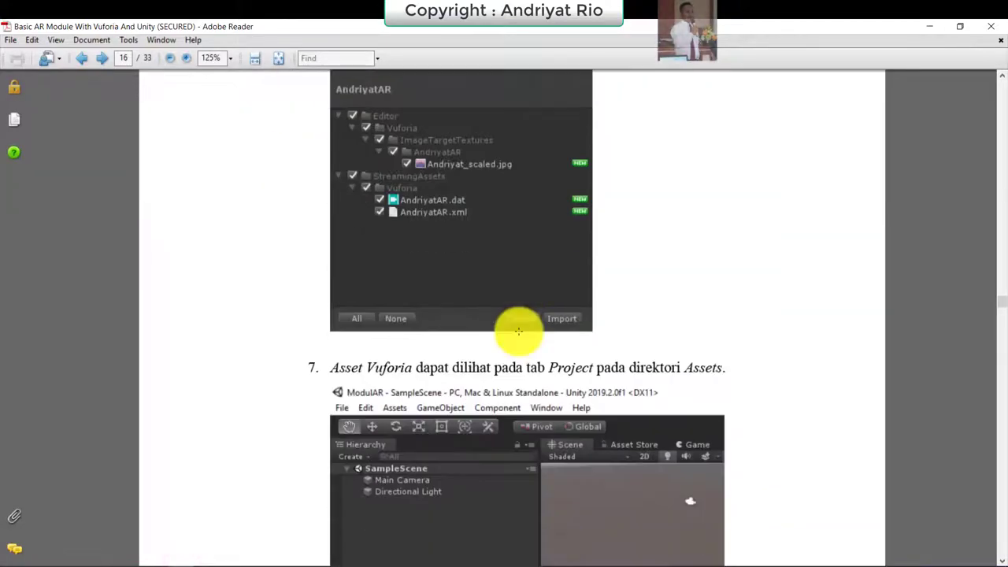
{"action": "scroll", "coordinate": [499, 331], "scroll_direction": "down", "scroll_amount": 3}
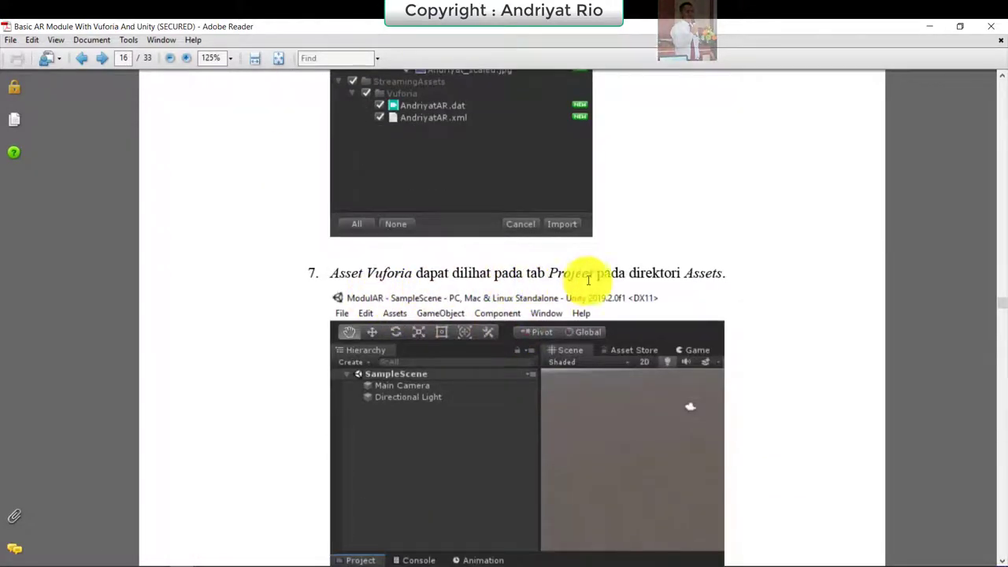
{"action": "scroll", "coordinate": [586, 277], "scroll_direction": "down", "scroll_amount": 8}
{"action": "scroll", "coordinate": [589, 280], "scroll_direction": "down", "scroll_amount": 1}
{"action": "scroll", "coordinate": [396, 360], "scroll_direction": "down", "scroll_amount": 3}
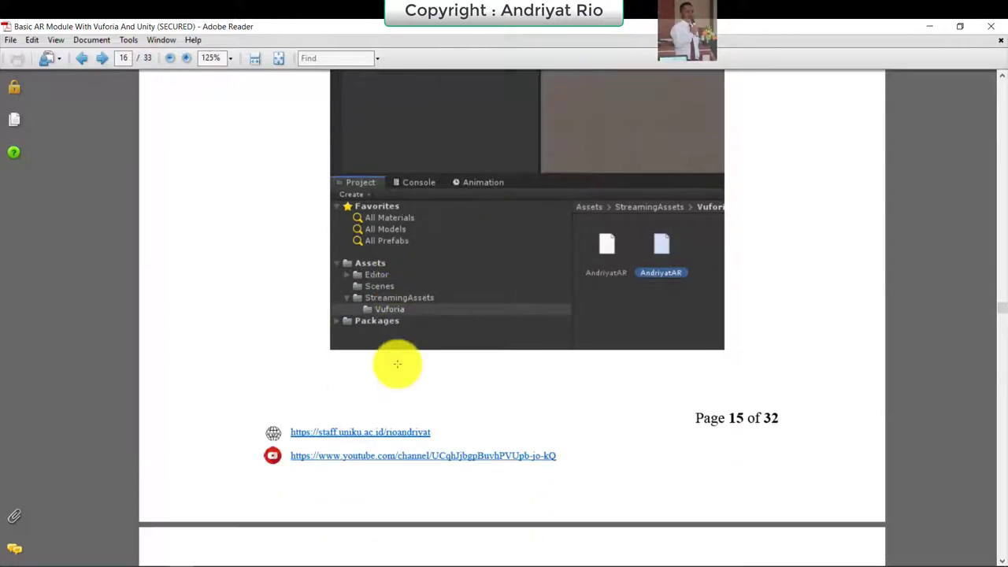
Step: Expand StreamingAssets in the Project panel to show its Vuforia folder contents
{"action": "mouse_move", "coordinate": [226, 561]}
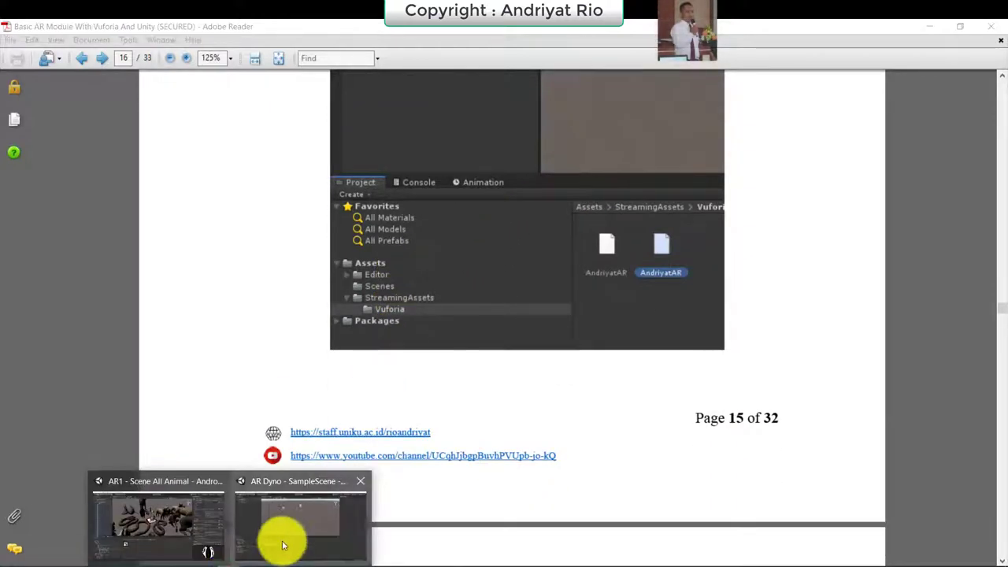
{"action": "left_click", "coordinate": [277, 535]}
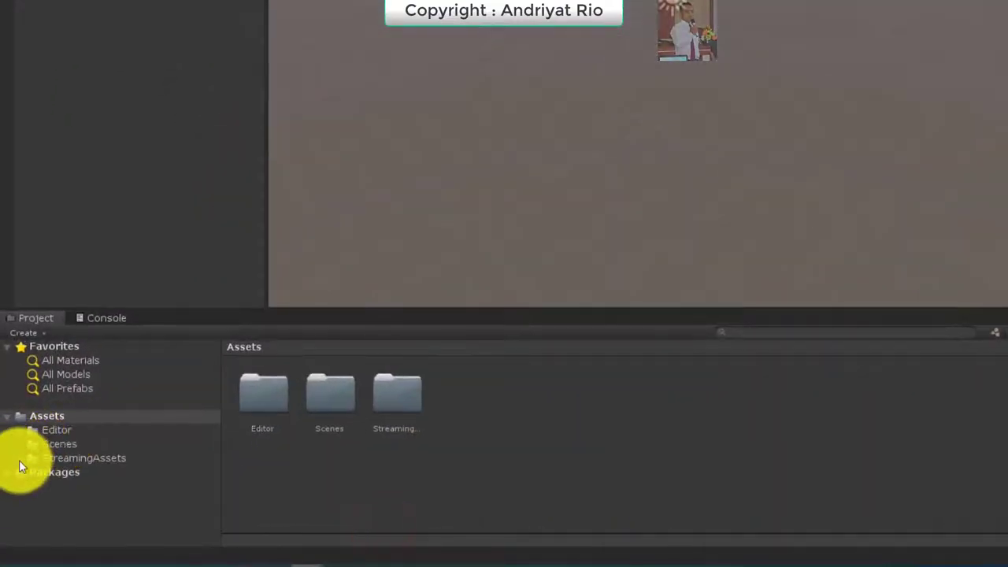
{"action": "left_click", "coordinate": [19, 460]}
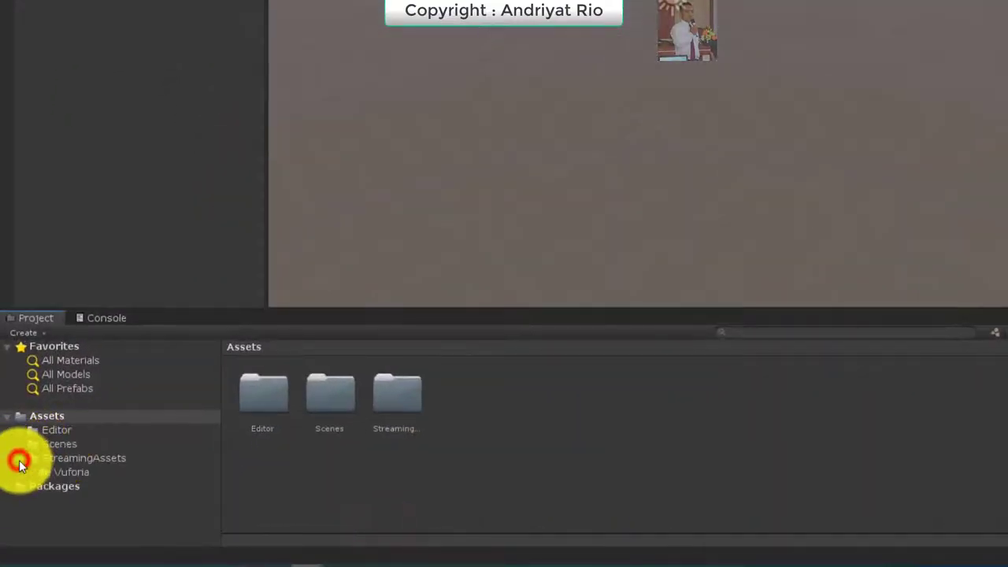
{"action": "left_click", "coordinate": [71, 472]}
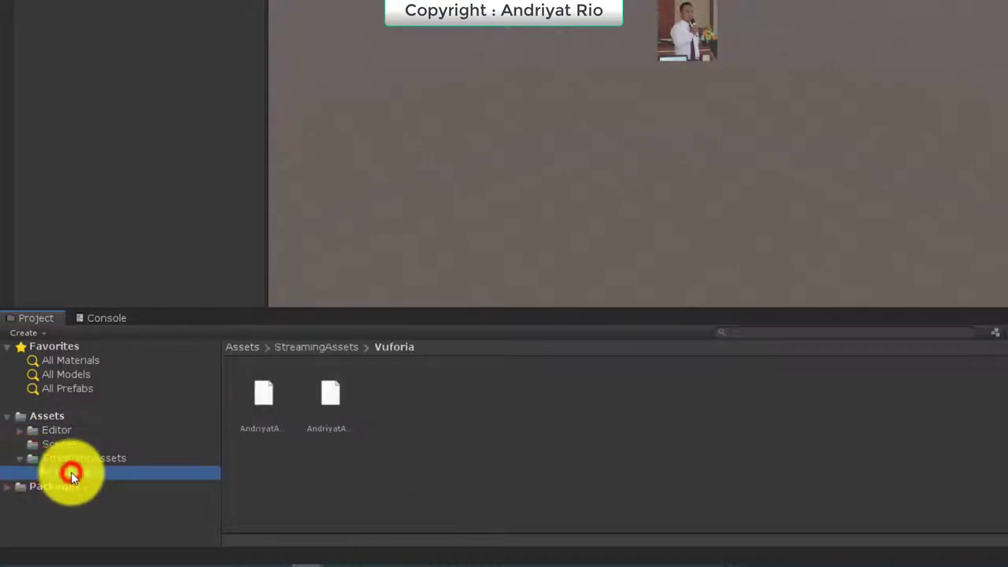
Step: Open Editor > Vuforia > ImageTargetTextures > AndriyatAR2 and inspect the AndriyatDyno_scaled texture
{"action": "left_click", "coordinate": [19, 430]}
{"action": "left_click", "coordinate": [31, 444]}
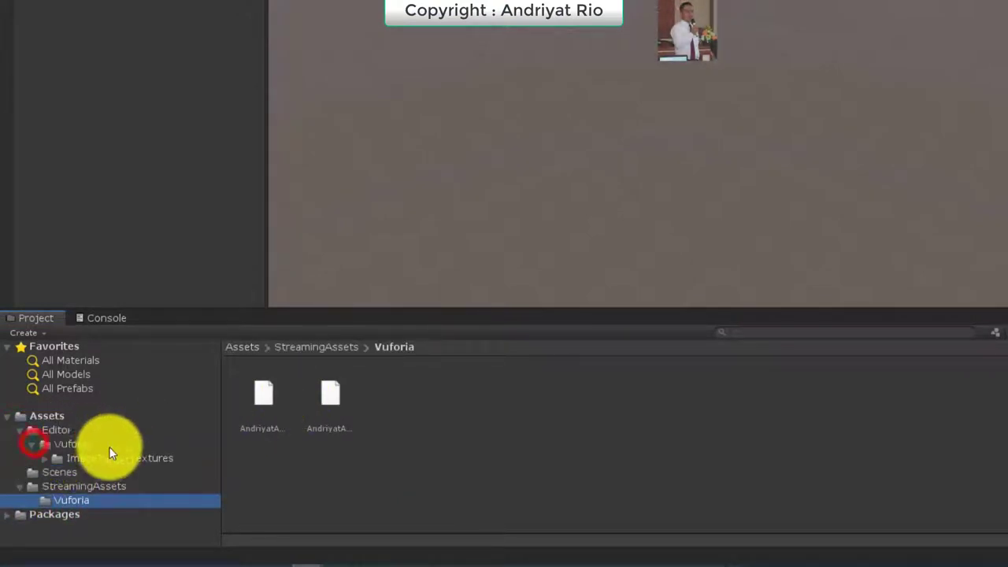
{"action": "left_click", "coordinate": [43, 457]}
{"action": "left_click", "coordinate": [93, 472]}
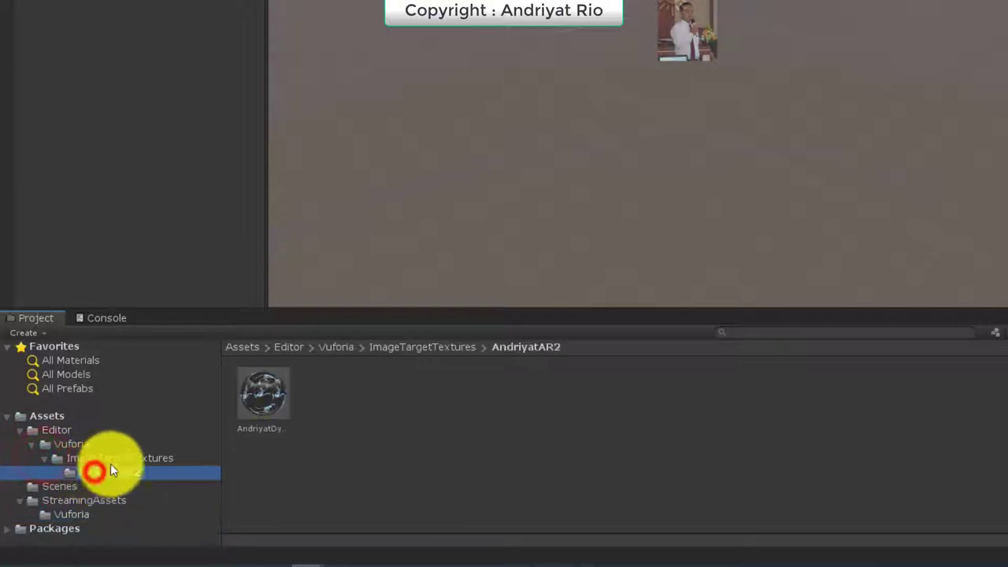
{"action": "left_click", "coordinate": [272, 406]}
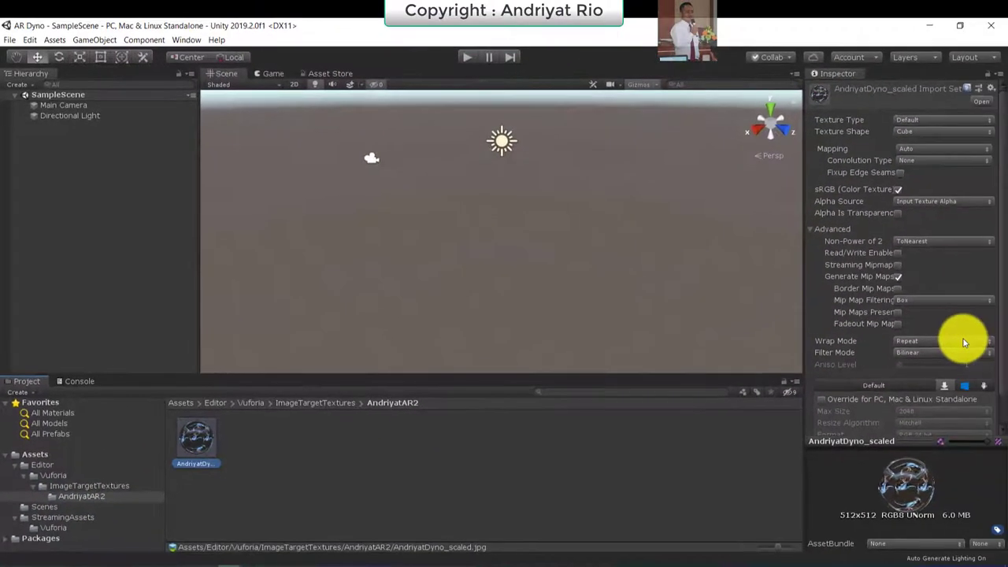
{"action": "scroll", "coordinate": [964, 338], "scroll_direction": "down", "scroll_amount": 1}
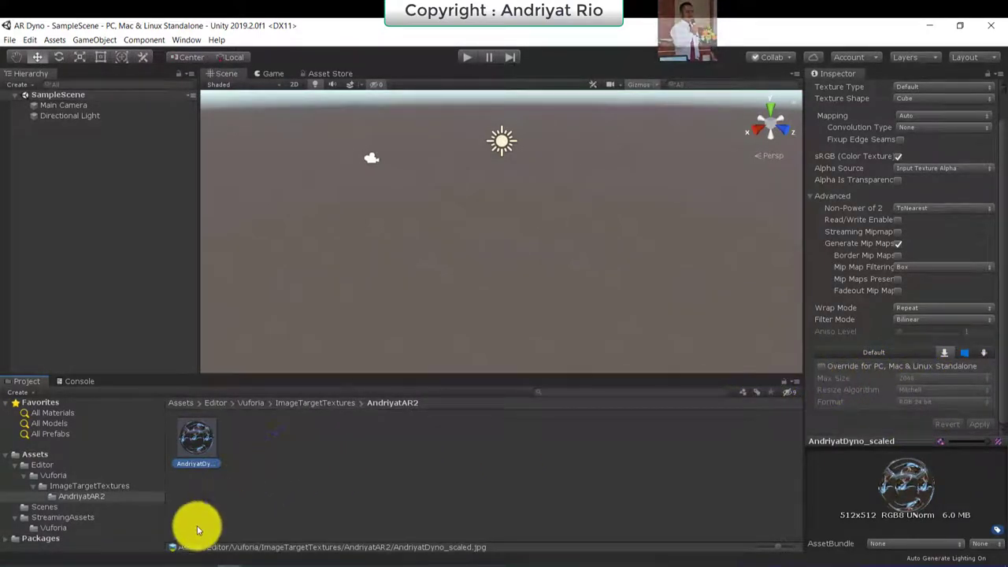
{"action": "left_click", "coordinate": [181, 560]}
Step: Read page 17's Vuforia setup section on the SDK requirement, then bring up the Vuforia Engine 9.0 download page
{"action": "scroll", "coordinate": [524, 378], "scroll_direction": "down", "scroll_amount": 2}
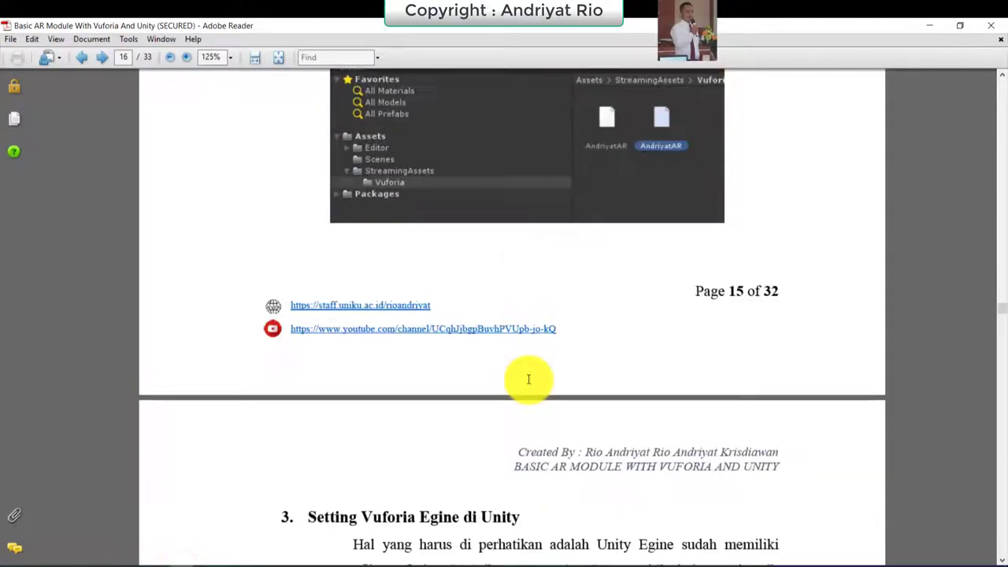
{"action": "scroll", "coordinate": [528, 380], "scroll_direction": "down", "scroll_amount": 2}
{"action": "scroll", "coordinate": [528, 380], "scroll_direction": "down", "scroll_amount": 2}
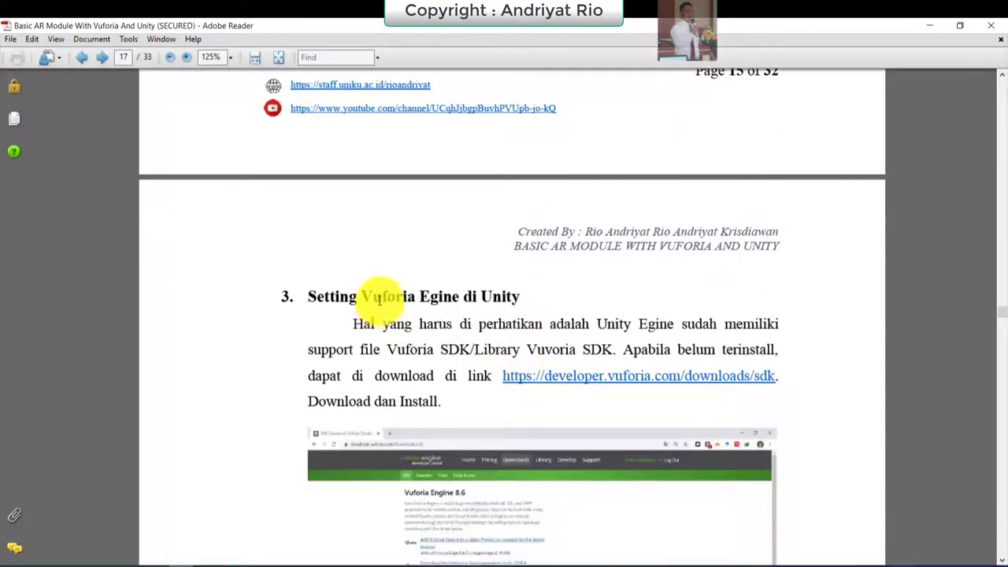
{"action": "left_click_drag", "start_coordinate": [379, 301], "coordinate": [530, 296]}
{"action": "scroll", "coordinate": [588, 301], "scroll_direction": "down", "scroll_amount": 3}
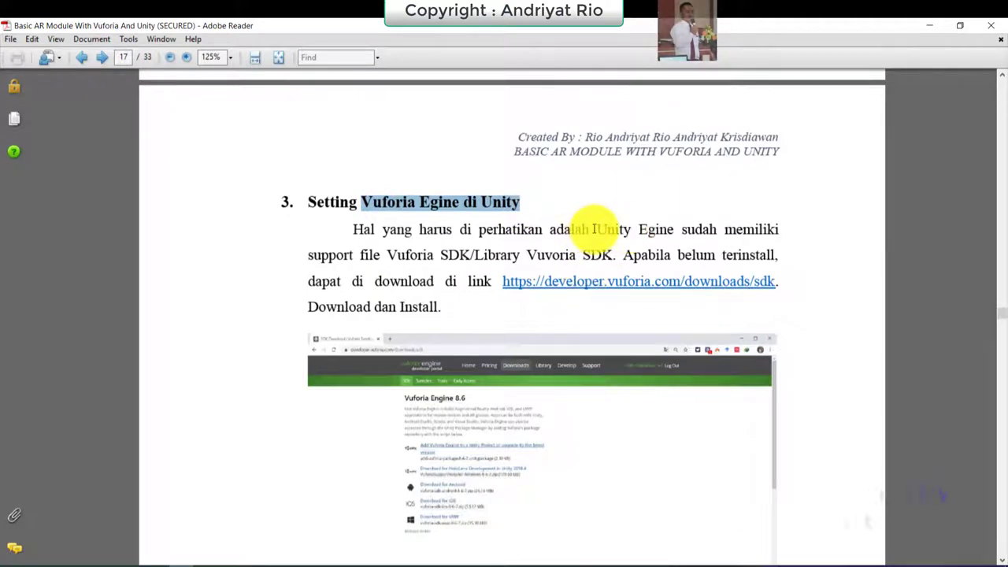
{"action": "left_click_drag", "start_coordinate": [596, 229], "coordinate": [591, 258]}
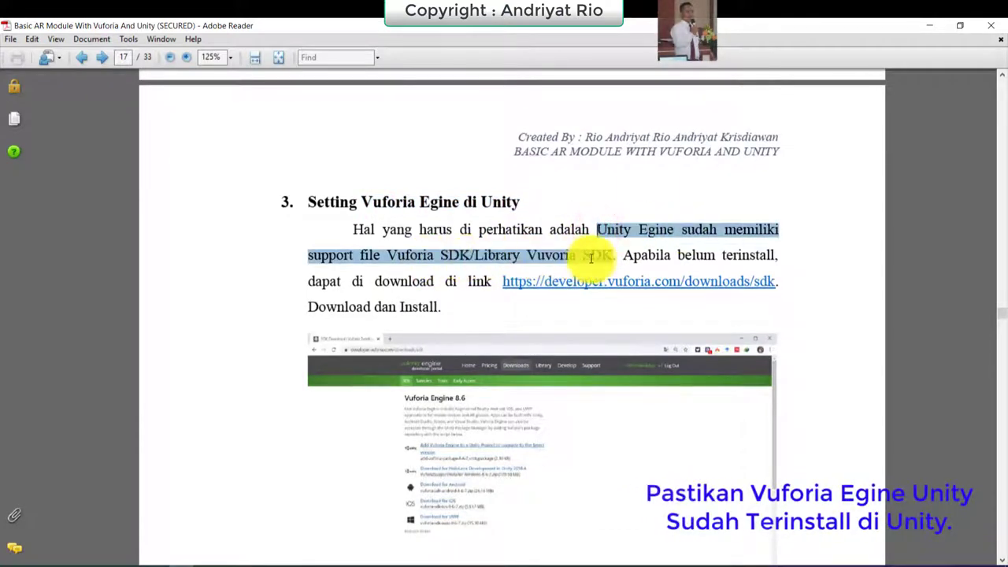
{"action": "scroll", "coordinate": [558, 299], "scroll_direction": "down", "scroll_amount": 3}
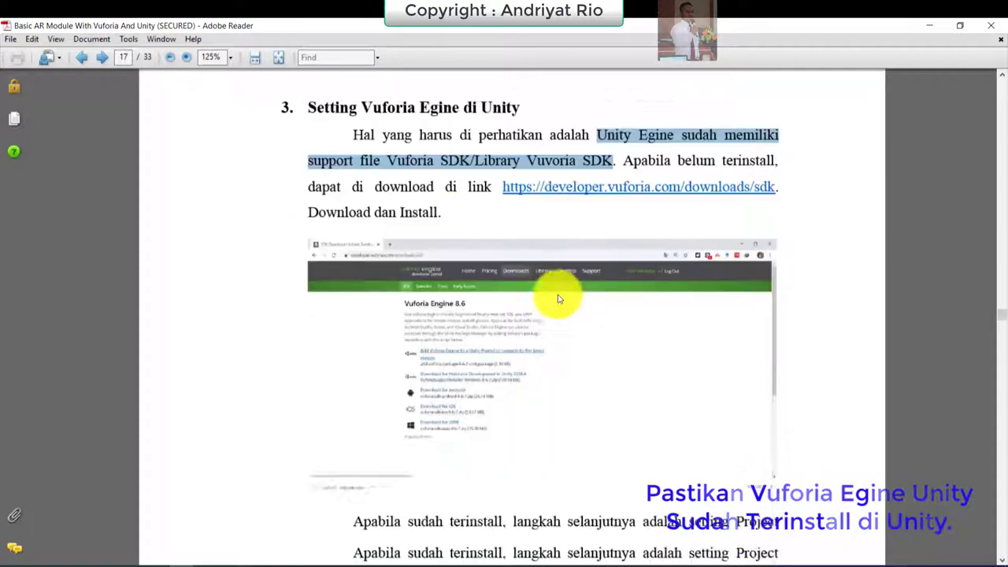
{"action": "scroll", "coordinate": [558, 300], "scroll_direction": "down", "scroll_amount": 1}
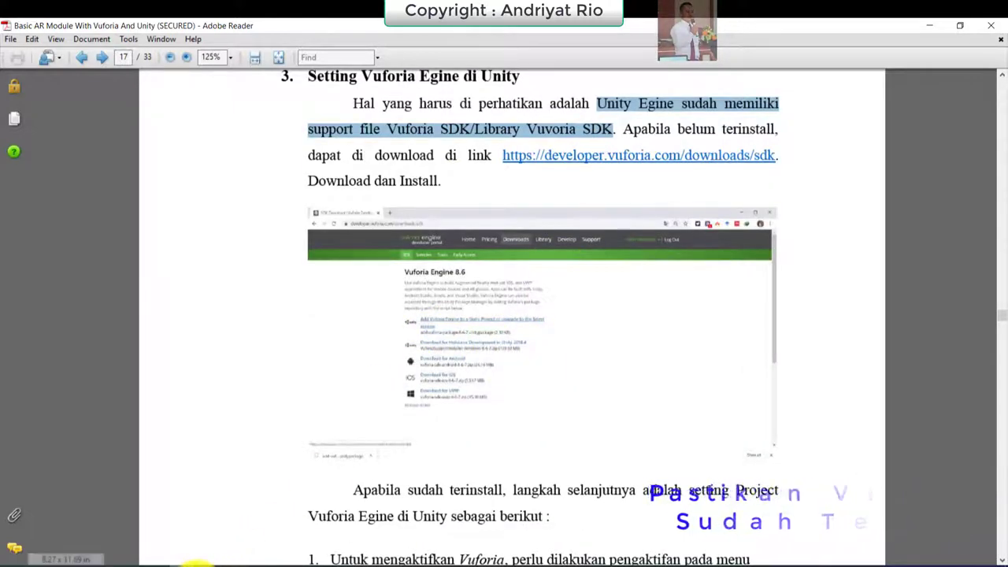
{"action": "left_click", "coordinate": [68, 560]}
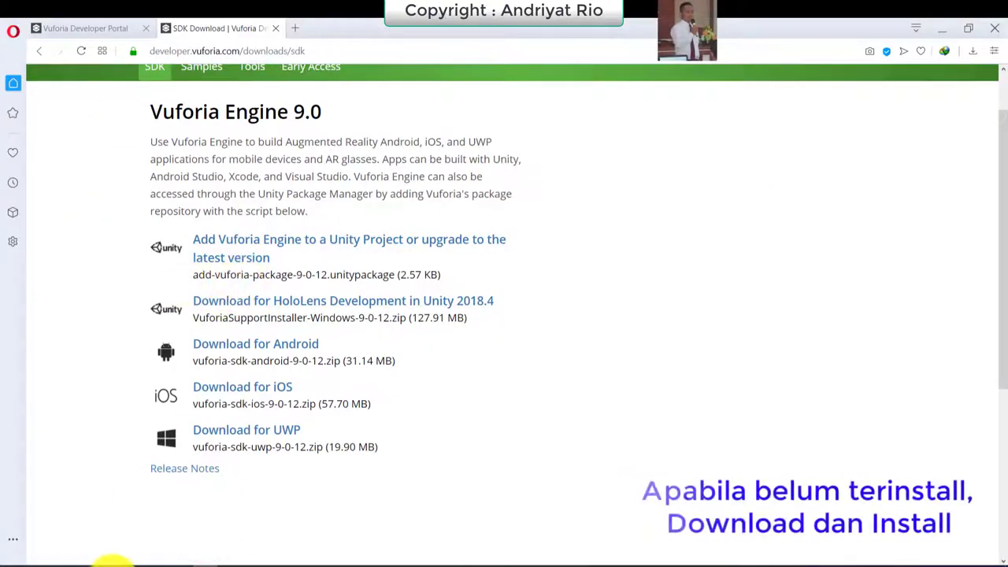
Step: Confirm add-vuforia-package-9-0-12.unitypackage is in Downloads, then return to the tutorial's Project Settings steps
{"action": "mouse_move", "coordinate": [108, 555]}
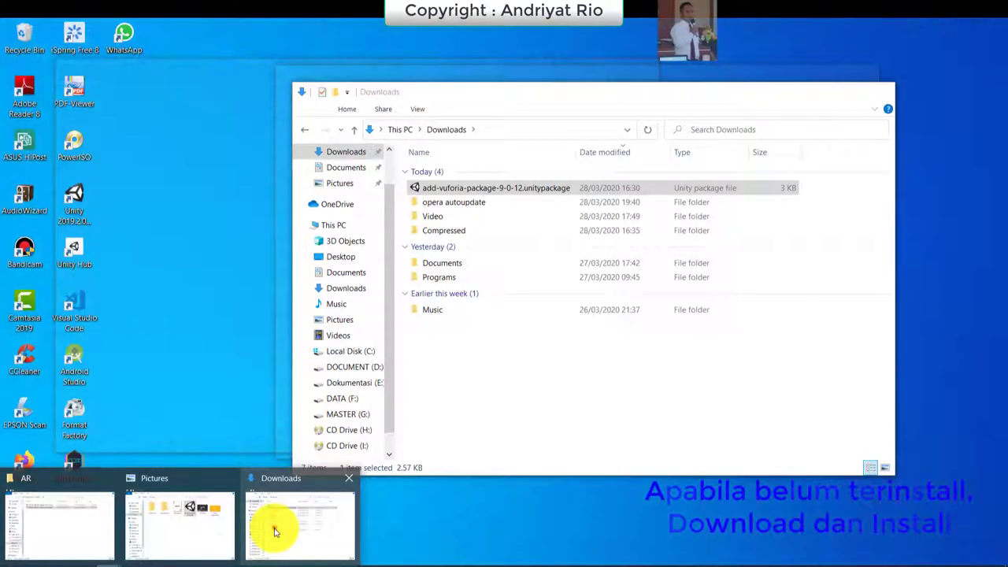
{"action": "left_click", "coordinate": [272, 528]}
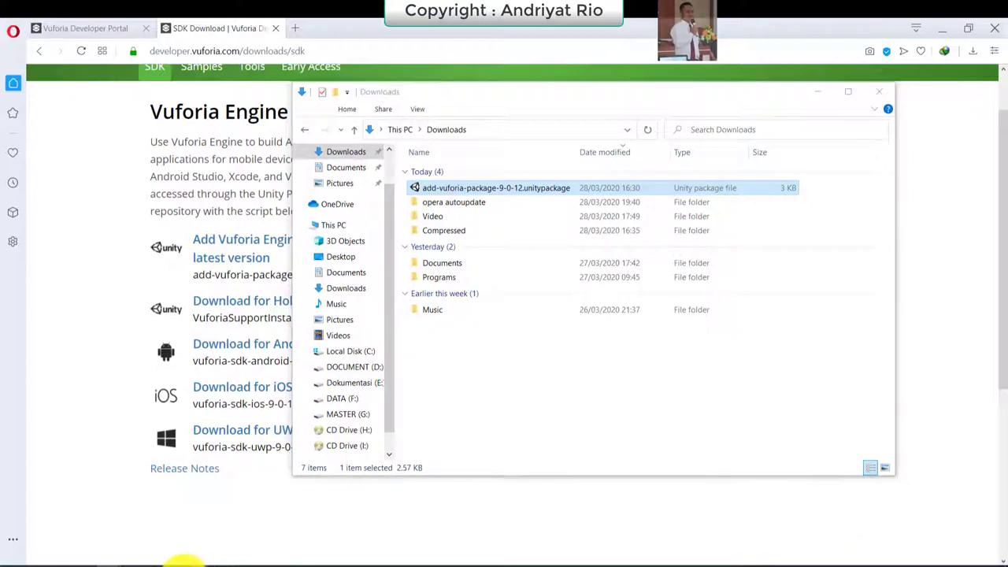
{"action": "left_click", "coordinate": [182, 561]}
{"action": "scroll", "coordinate": [468, 416], "scroll_direction": "down", "scroll_amount": 4}
{"action": "scroll", "coordinate": [470, 416], "scroll_direction": "down", "scroll_amount": 3}
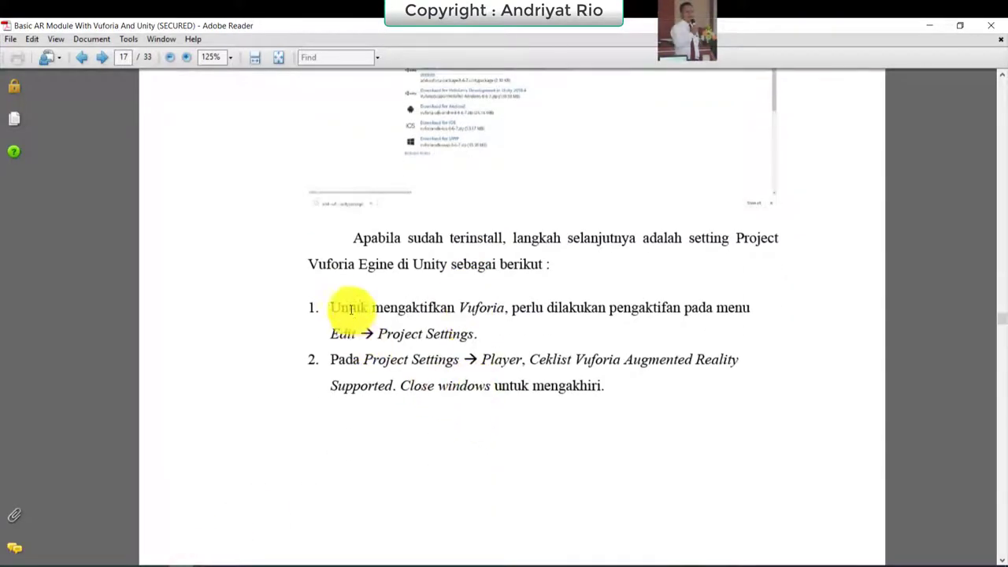
Step: Highlight step 1's install note and Edit → Project Settings path, then switch to the AR Dyno editor
{"action": "left_click_drag", "start_coordinate": [353, 238], "coordinate": [561, 237]}
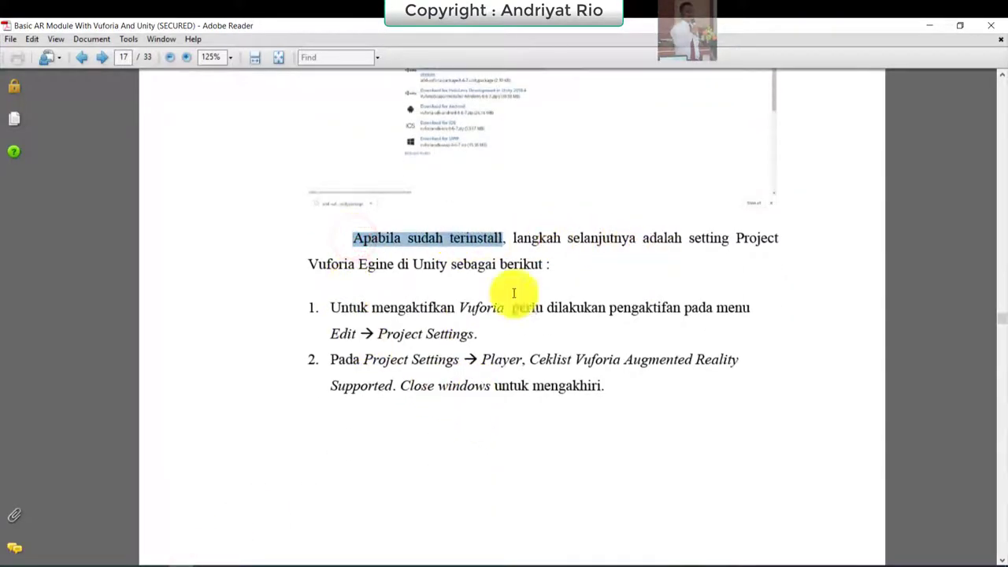
{"action": "left_click_drag", "start_coordinate": [326, 307], "coordinate": [478, 308]}
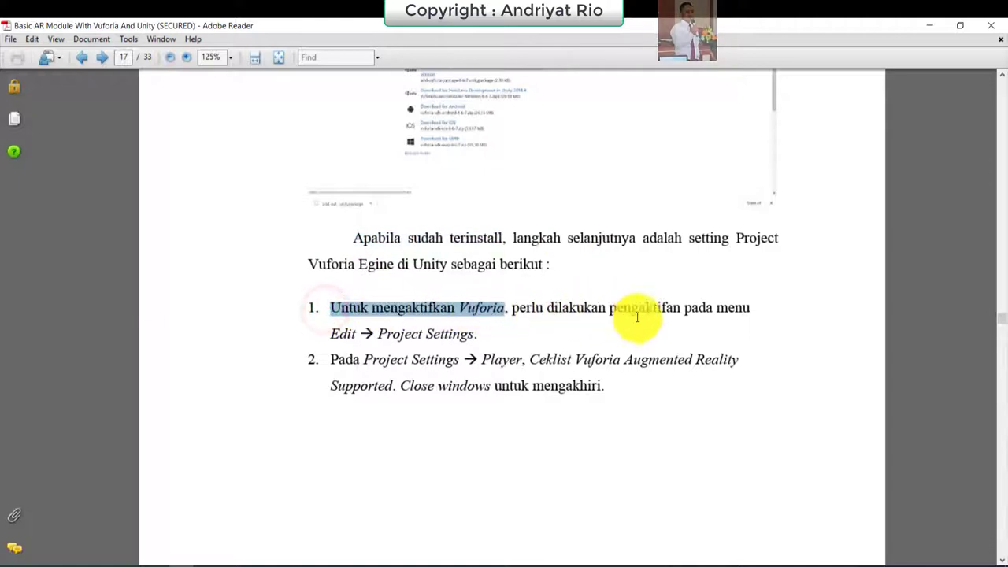
{"action": "left_click_drag", "start_coordinate": [321, 334], "coordinate": [456, 334]}
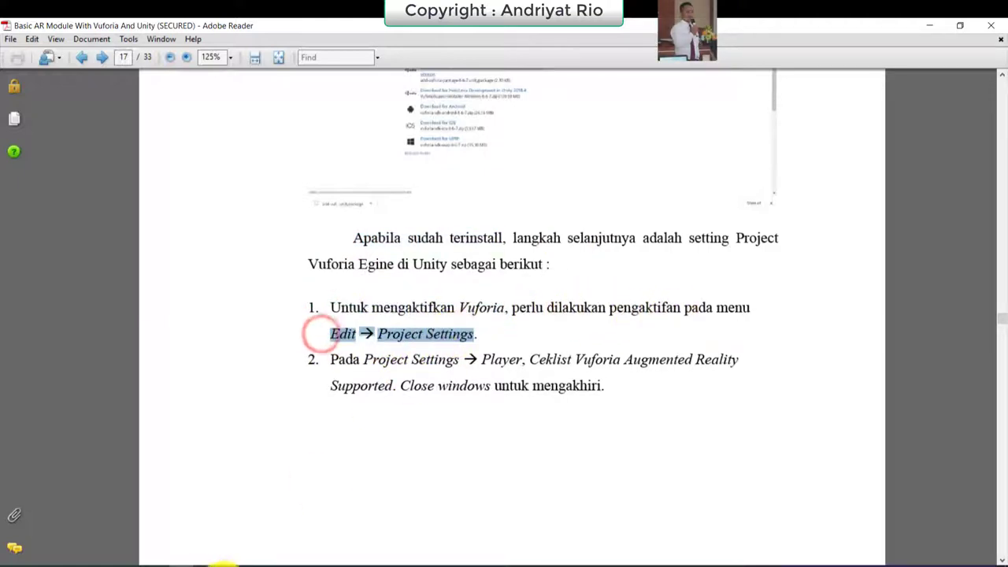
{"action": "left_click", "coordinate": [225, 562]}
{"action": "left_click", "coordinate": [303, 532]}
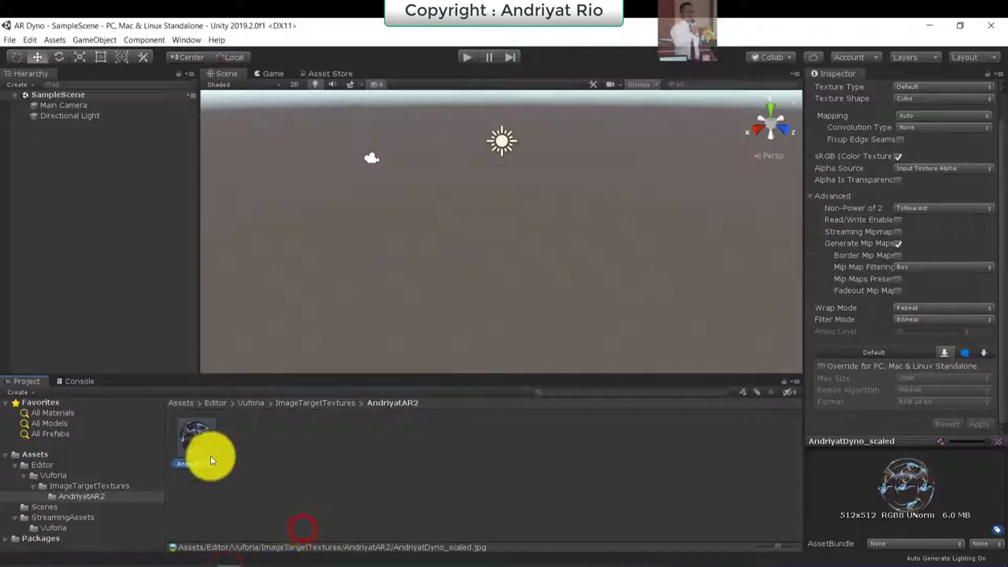
Step: Open Unity's Edit > Project Settings on the Player page, then return to the tutorial PDF
{"action": "left_click", "coordinate": [29, 40]}
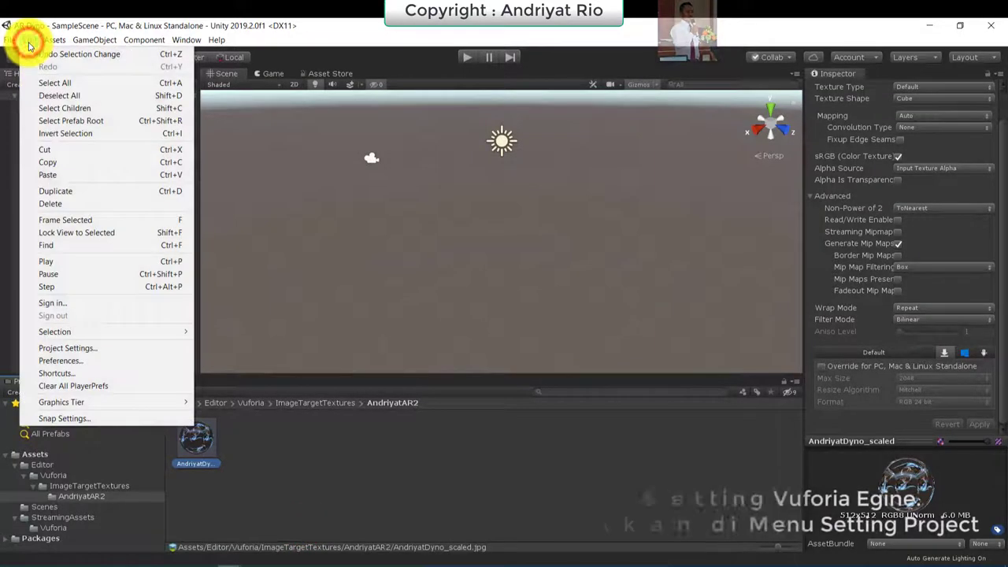
{"action": "left_click", "coordinate": [63, 349]}
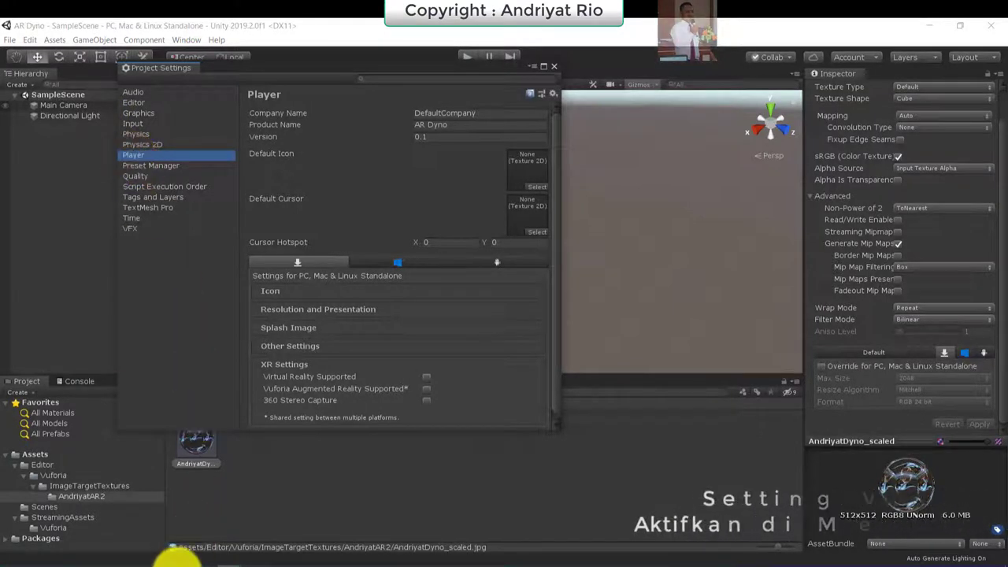
{"action": "left_click", "coordinate": [175, 561]}
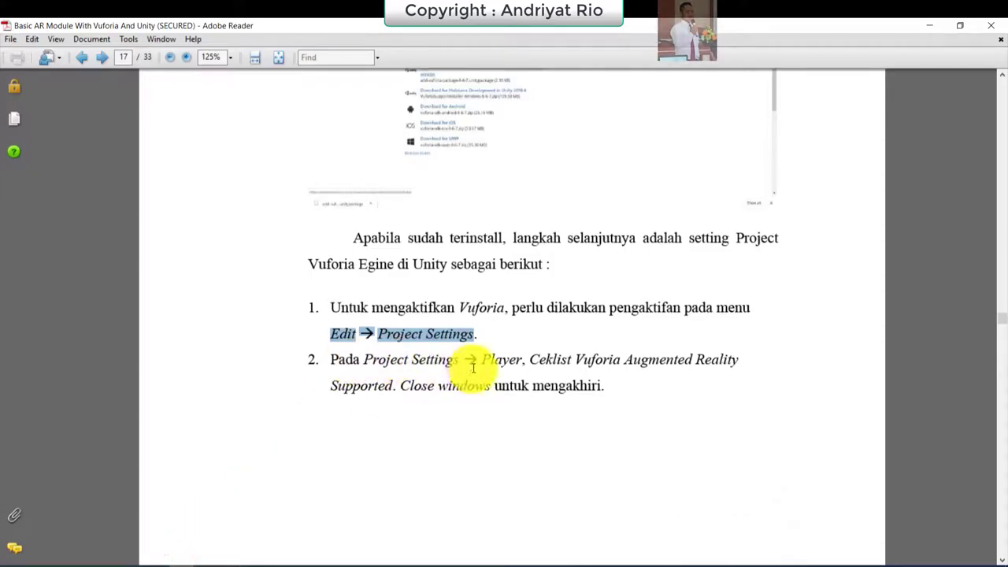
Step: Review step 2's Player instruction and page 18's license-key step, then return to AR Dyno - SampleScene
{"action": "mouse_move", "coordinate": [482, 364]}
{"action": "left_mouse_down"}
{"action": "mouse_move", "coordinate": [521, 364]}
{"action": "mouse_move", "coordinate": [403, 389]}
{"action": "left_mouse_up"}
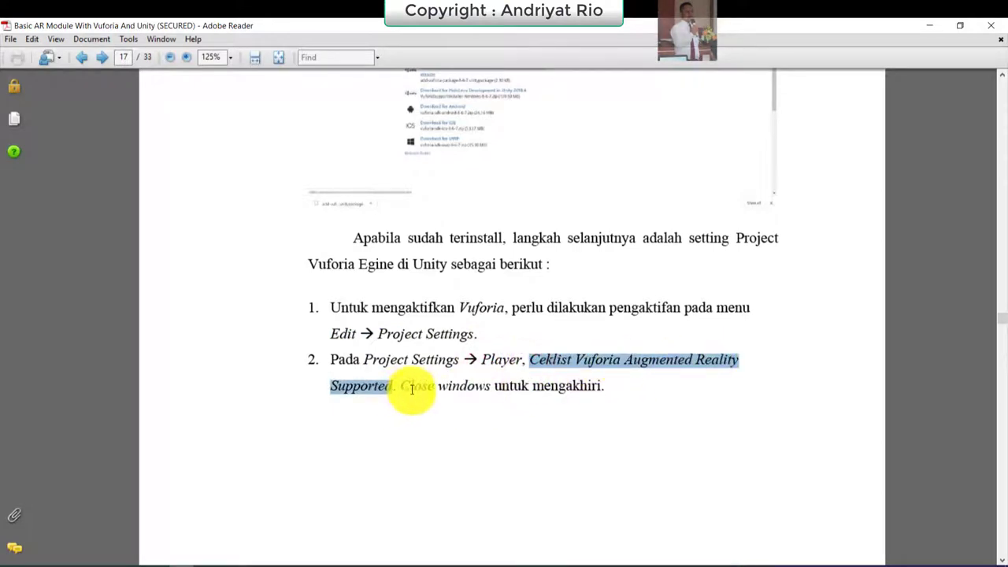
{"action": "scroll", "coordinate": [450, 387], "scroll_direction": "down", "scroll_amount": 5}
{"action": "scroll", "coordinate": [461, 396], "scroll_direction": "down", "scroll_amount": 3}
{"action": "scroll", "coordinate": [456, 390], "scroll_direction": "down", "scroll_amount": 4}
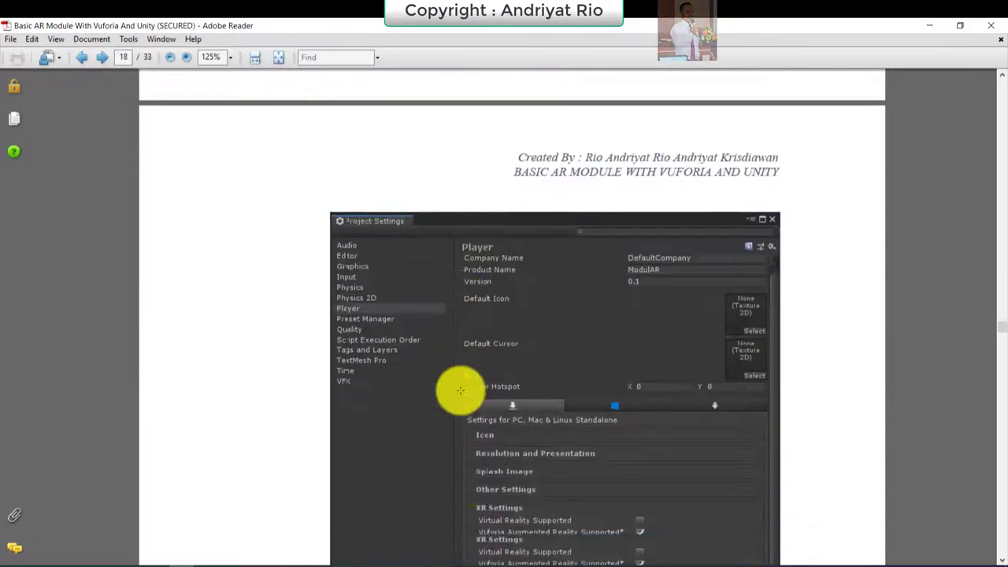
{"action": "scroll", "coordinate": [460, 390], "scroll_direction": "down", "scroll_amount": 3}
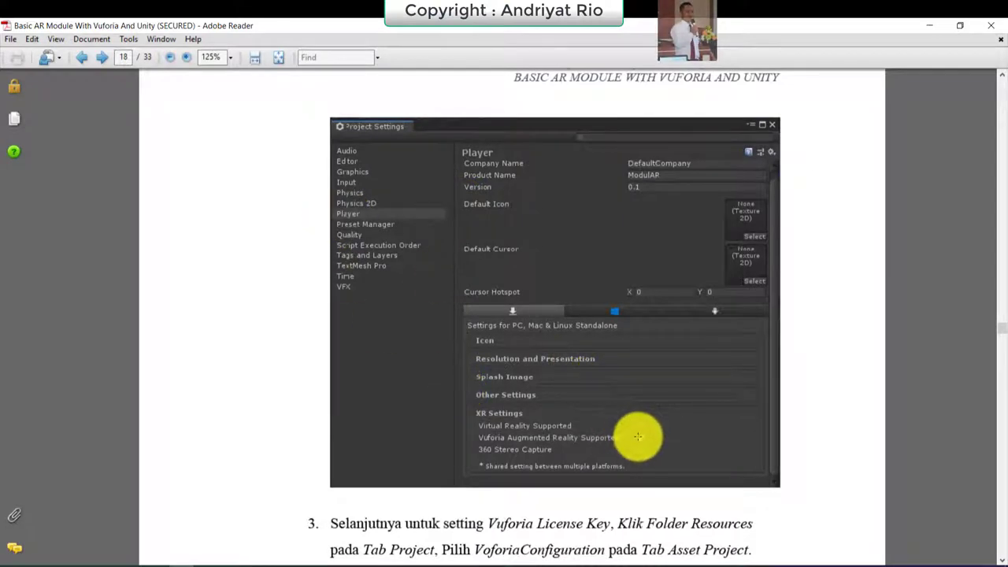
{"action": "scroll", "coordinate": [697, 428], "scroll_direction": "down", "scroll_amount": 4}
{"action": "scroll", "coordinate": [635, 427], "scroll_direction": "down", "scroll_amount": 3}
{"action": "scroll", "coordinate": [450, 270], "scroll_direction": "down", "scroll_amount": 1}
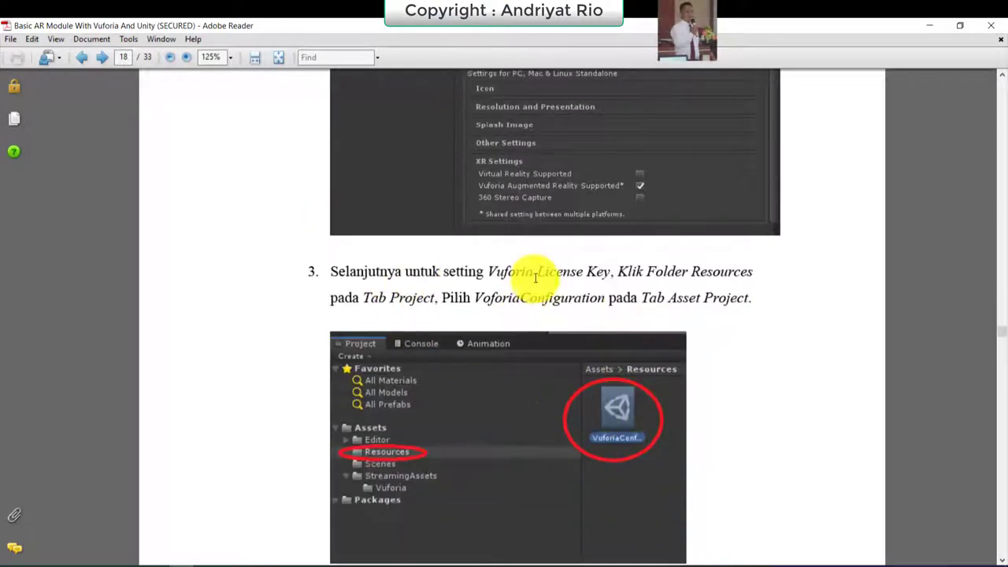
{"action": "mouse_move", "coordinate": [244, 555]}
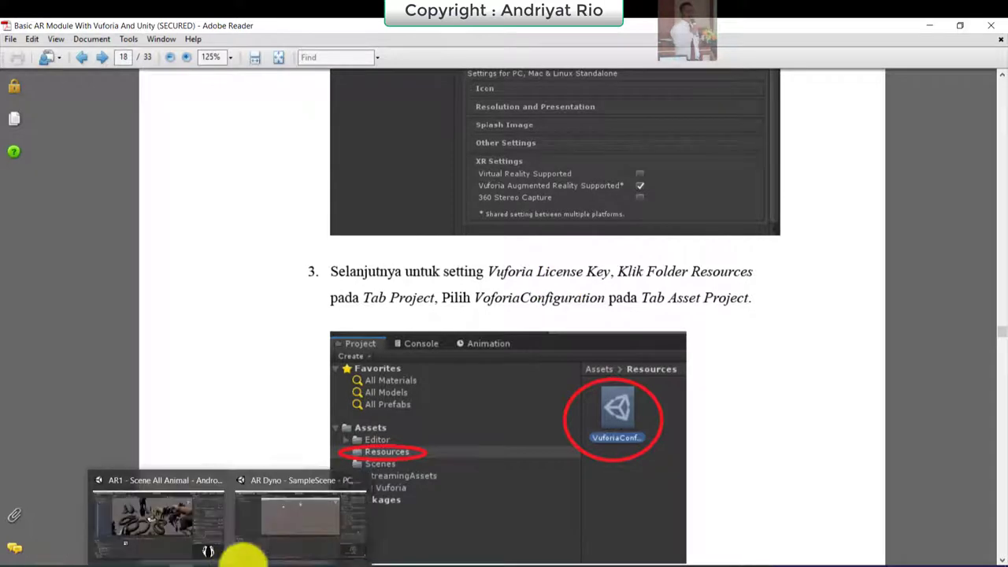
{"action": "left_click", "coordinate": [289, 540]}
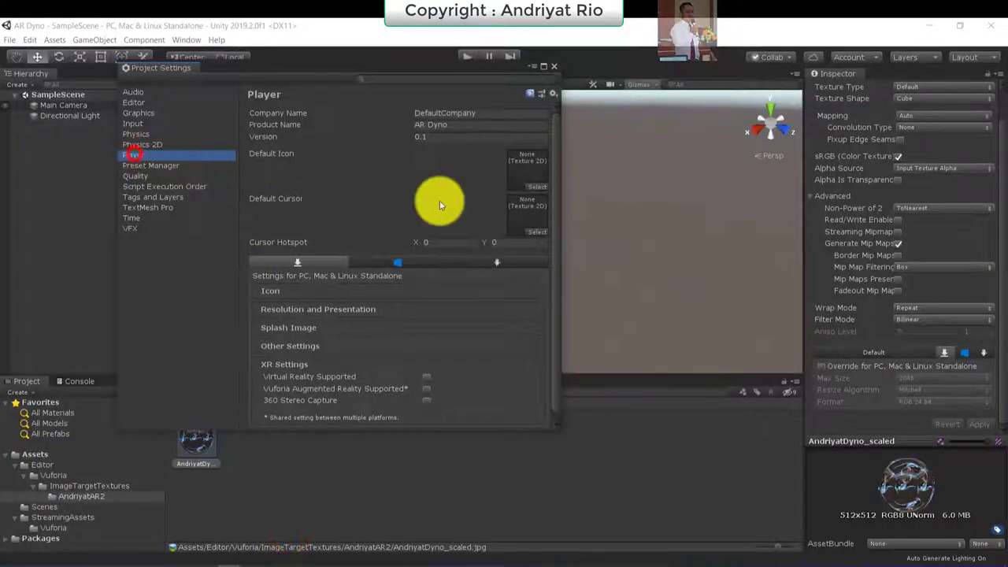
Step: Tick Vuforia Augmented Reality Supported under Player XR Settings, then go back to the tutorial PDF
{"action": "left_click", "coordinate": [425, 388]}
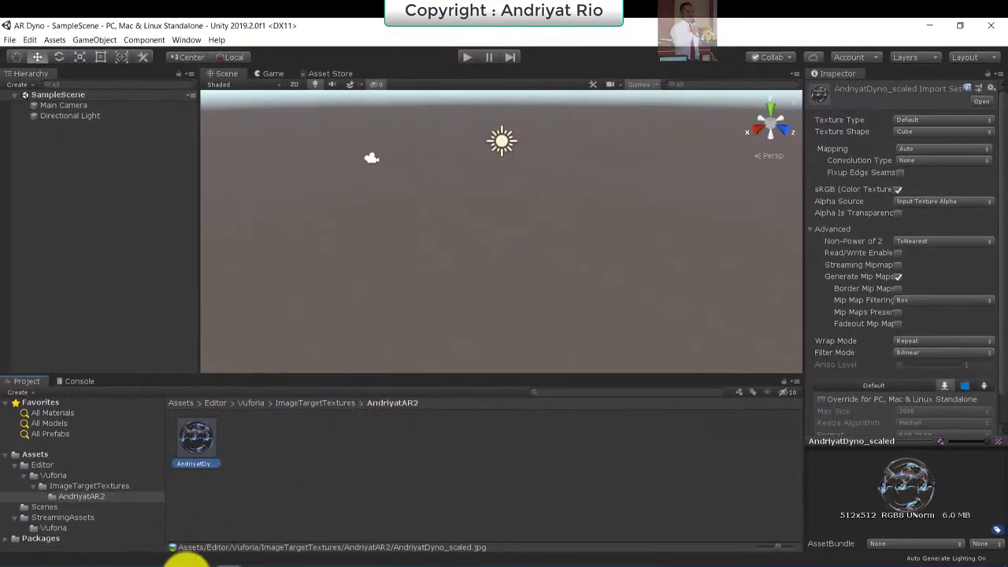
{"action": "left_click", "coordinate": [186, 561]}
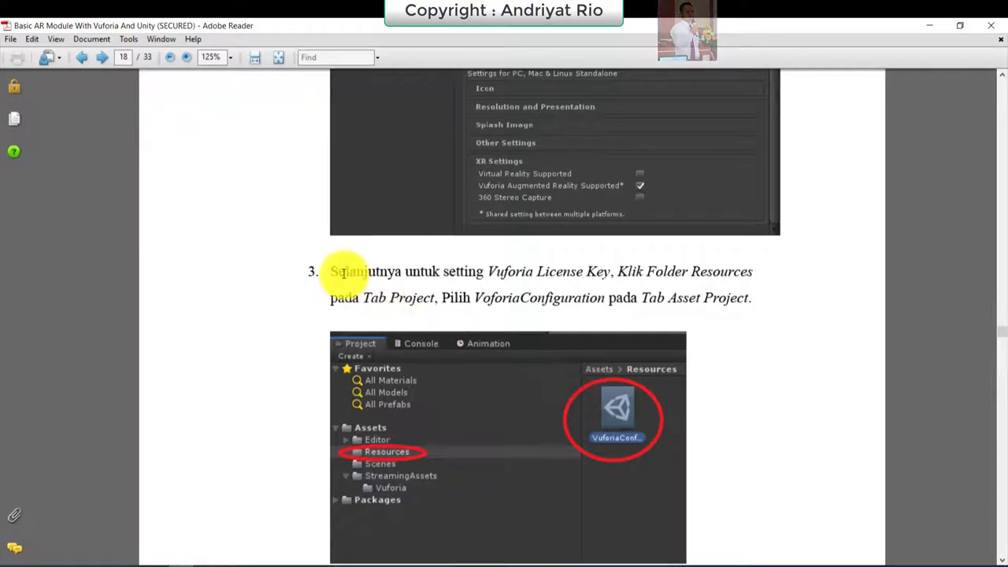
Step: Highlight step 3's Vuforia License Key and Tab Project phrases and scroll on to step 4
{"action": "left_click_drag", "start_coordinate": [489, 271], "coordinate": [613, 272]}
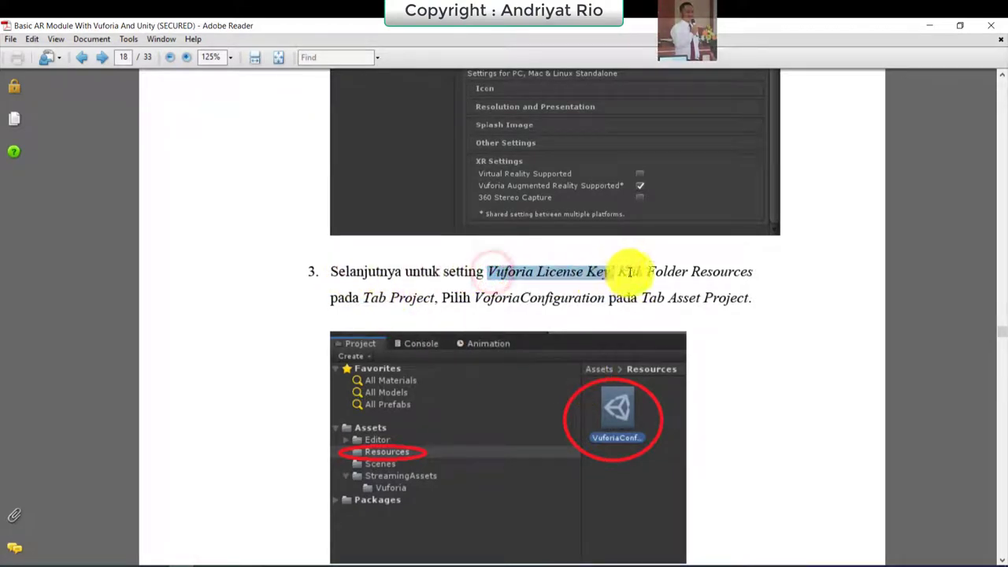
{"action": "left_click_drag", "start_coordinate": [364, 299], "coordinate": [605, 300]}
{"action": "left_click_drag", "start_coordinate": [670, 299], "coordinate": [749, 299]}
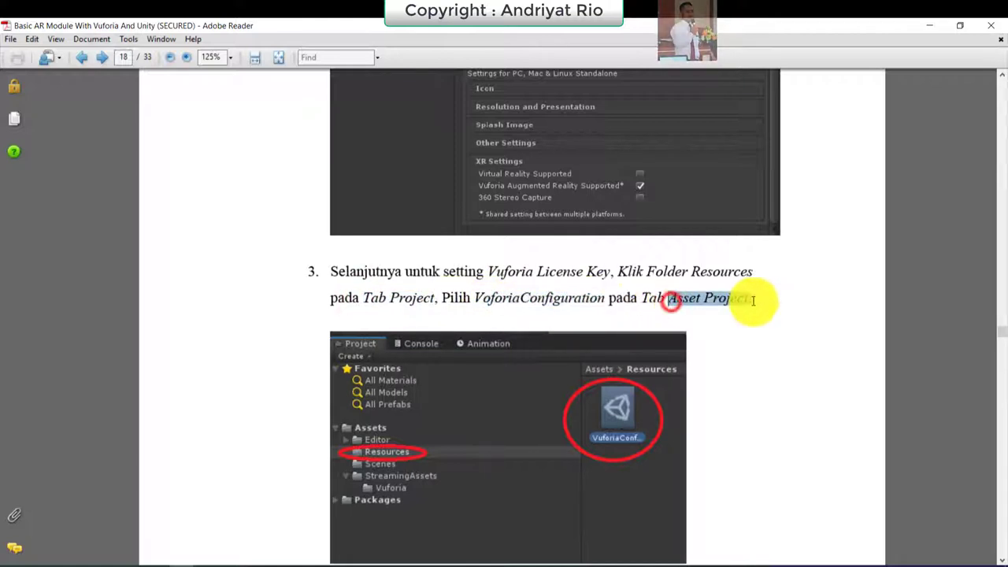
{"action": "scroll", "coordinate": [348, 434], "scroll_direction": "down", "scroll_amount": 3}
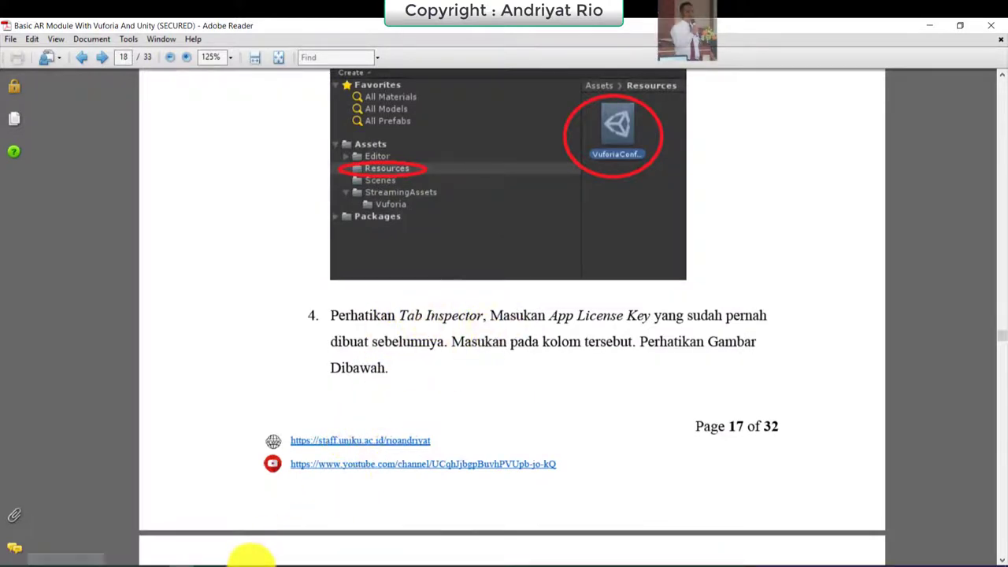
Step: Add a Vuforia Engine AR Camera to the scene and select VuforiaConfiguration's empty App License Key field
{"action": "mouse_move", "coordinate": [214, 561]}
{"action": "left_click", "coordinate": [189, 536]}
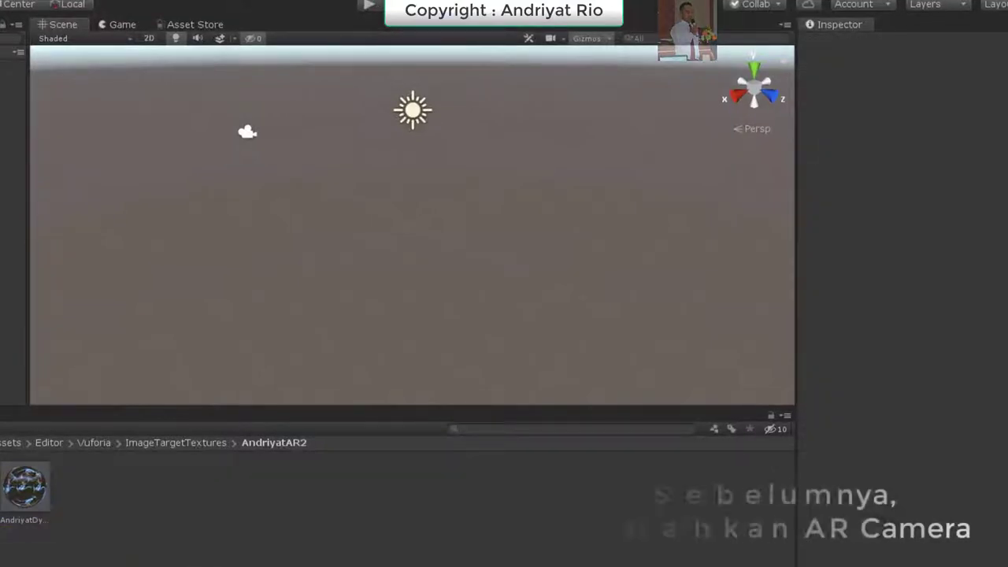
{"action": "mouse_move", "coordinate": [6, 460]}
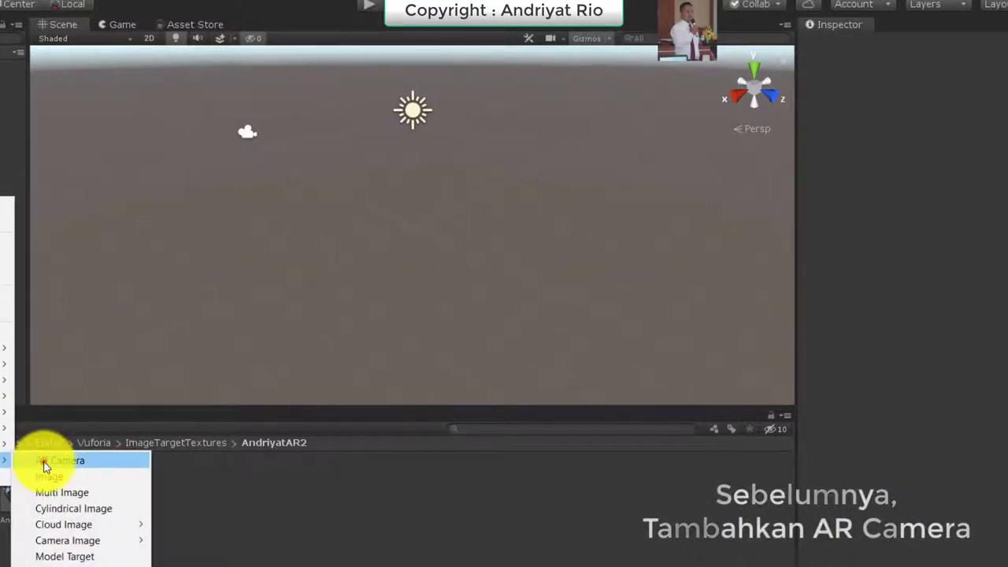
{"action": "left_click", "coordinate": [44, 464]}
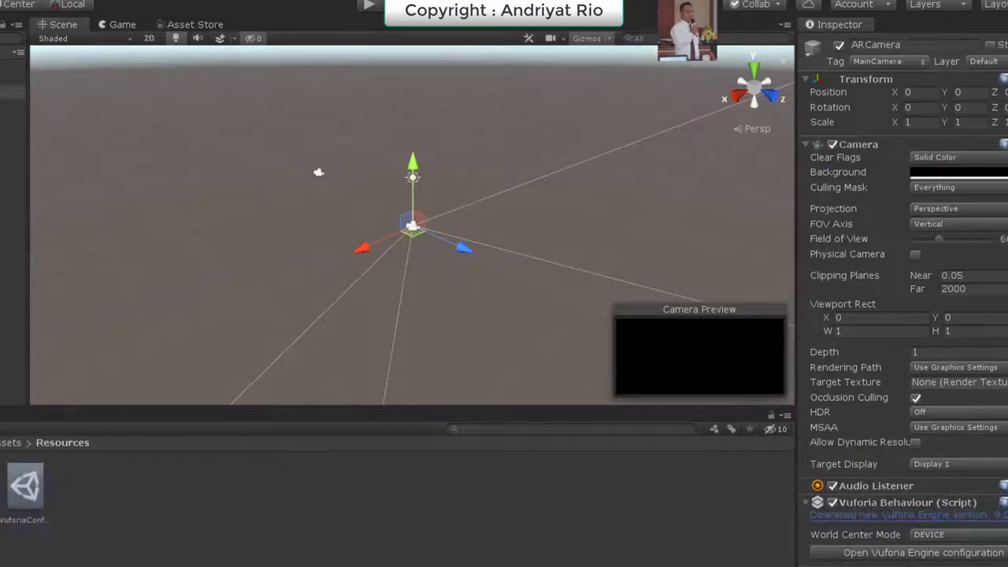
{"action": "left_click", "coordinate": [24, 492]}
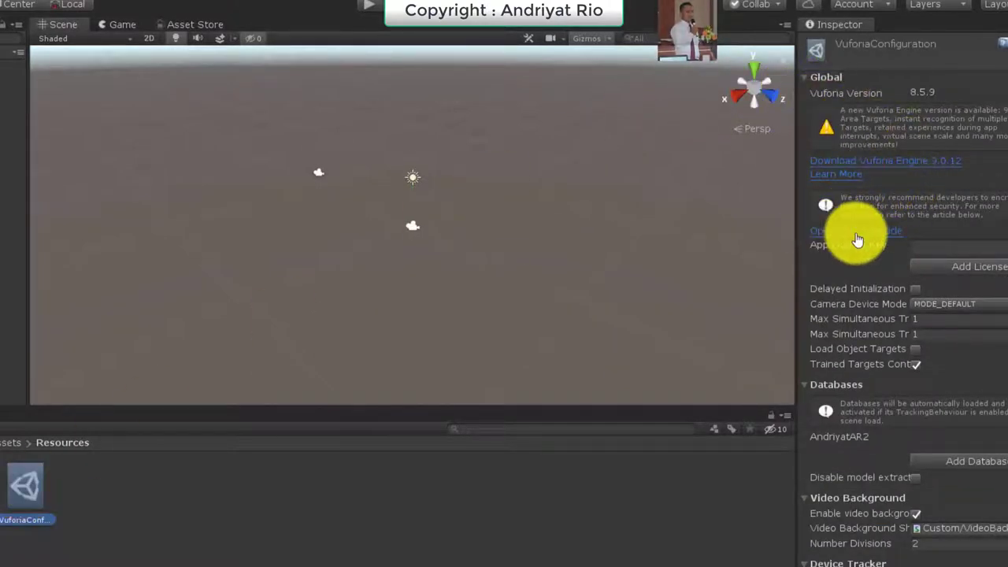
{"action": "left_click", "coordinate": [921, 244]}
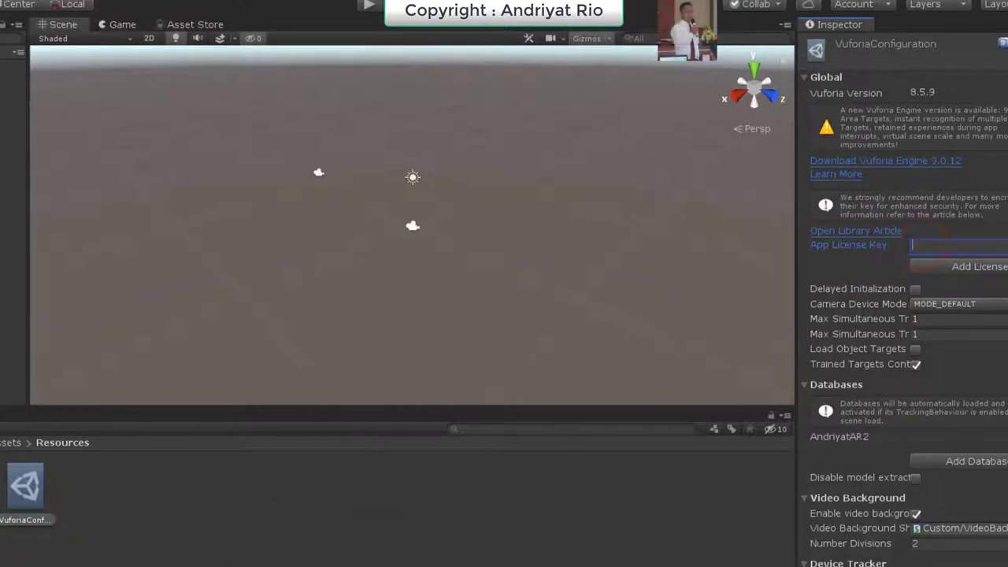
Step: Scroll past page 18 to the Inspector screenshot showing the filled App License Key
{"action": "scroll", "coordinate": [410, 354], "scroll_direction": "down", "scroll_amount": 4}
{"action": "scroll", "coordinate": [420, 354], "scroll_direction": "down", "scroll_amount": 3}
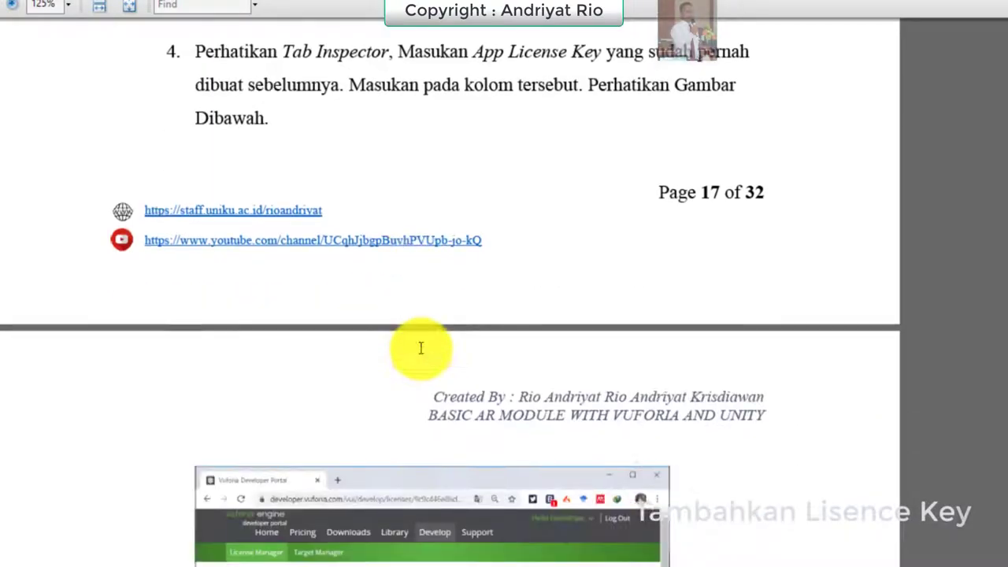
{"action": "scroll", "coordinate": [420, 350], "scroll_direction": "down", "scroll_amount": 6}
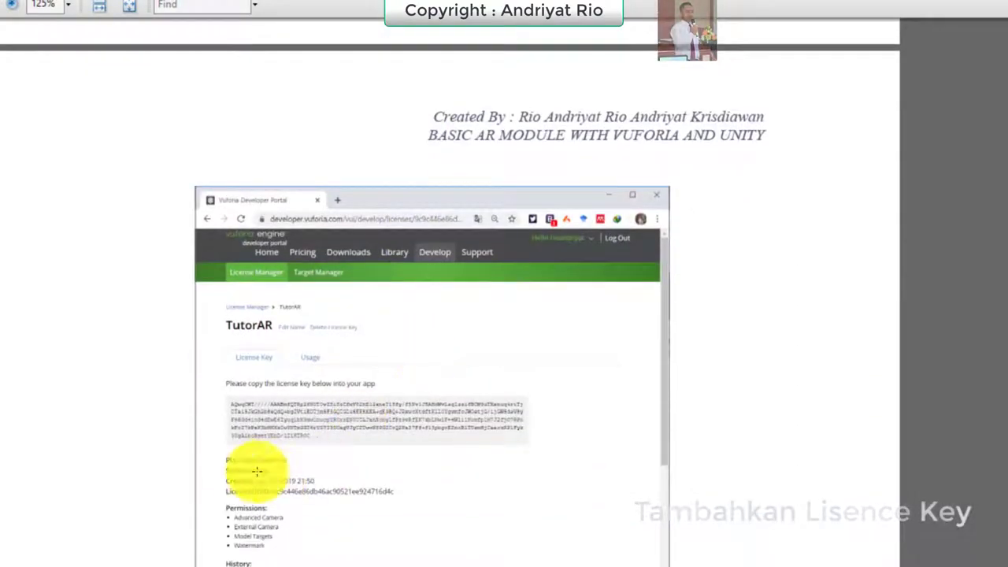
{"action": "scroll", "coordinate": [302, 418], "scroll_direction": "down", "scroll_amount": 5}
{"action": "scroll", "coordinate": [301, 418], "scroll_direction": "down", "scroll_amount": 2}
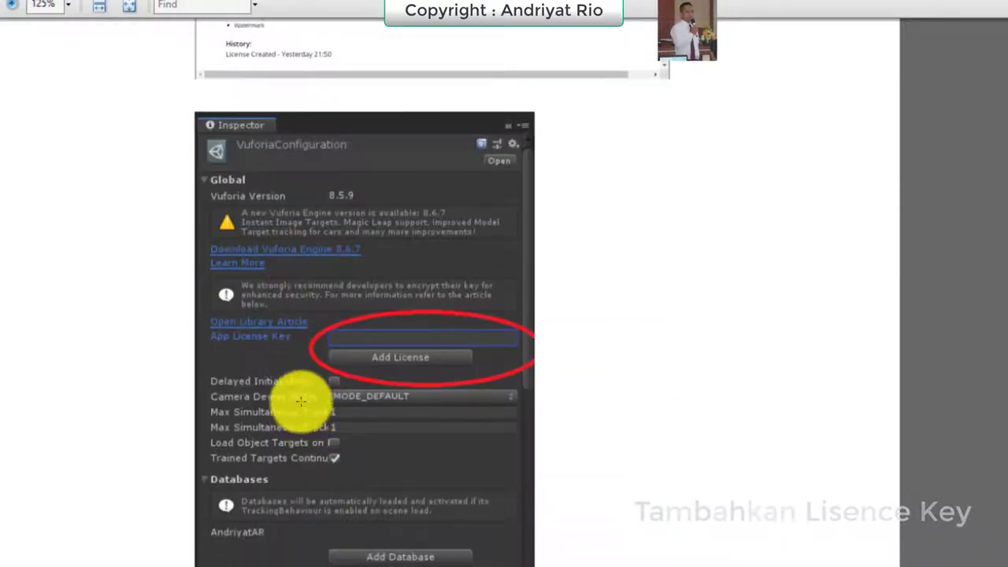
{"action": "scroll", "coordinate": [499, 338], "scroll_direction": "down", "scroll_amount": 2}
{"action": "scroll", "coordinate": [495, 340], "scroll_direction": "down", "scroll_amount": 3}
{"action": "scroll", "coordinate": [461, 338], "scroll_direction": "down", "scroll_amount": 2}
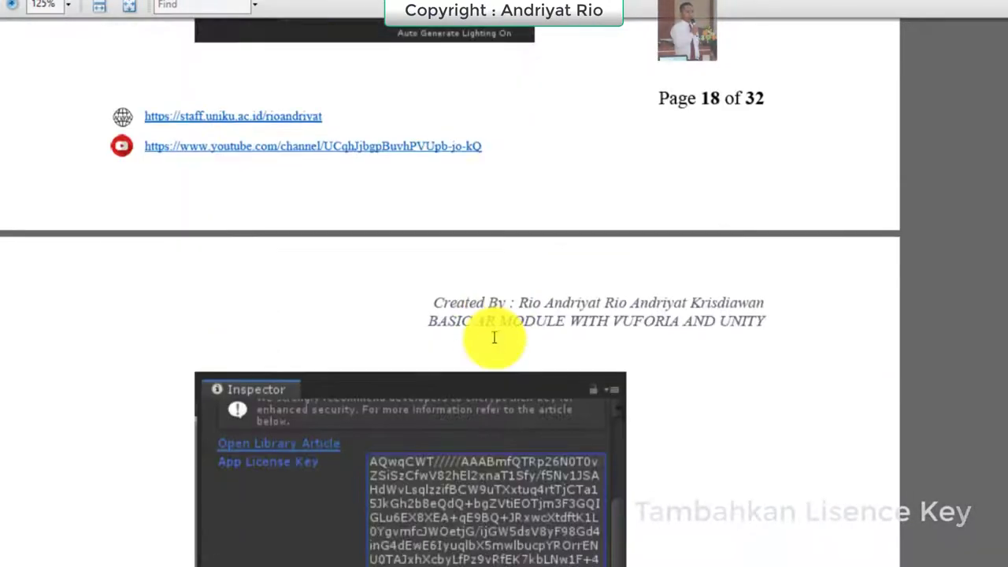
{"action": "scroll", "coordinate": [461, 428], "scroll_direction": "down", "scroll_amount": 2}
{"action": "scroll", "coordinate": [412, 378], "scroll_direction": "down", "scroll_amount": 2}
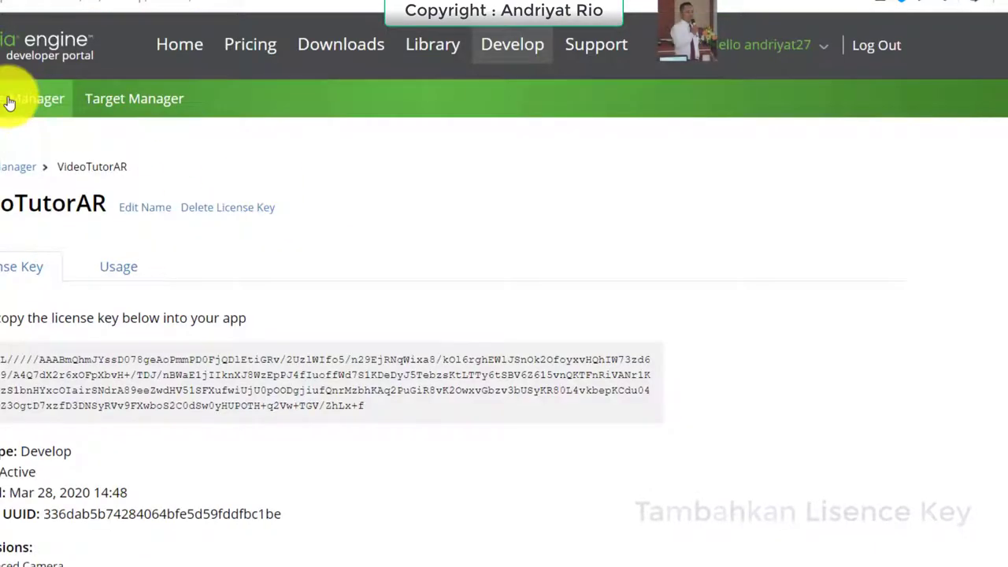
Step: Copy the VideoTutorAR license key from License Manager and return to Unity's VuforiaConfiguration
{"action": "left_click", "coordinate": [8, 98]}
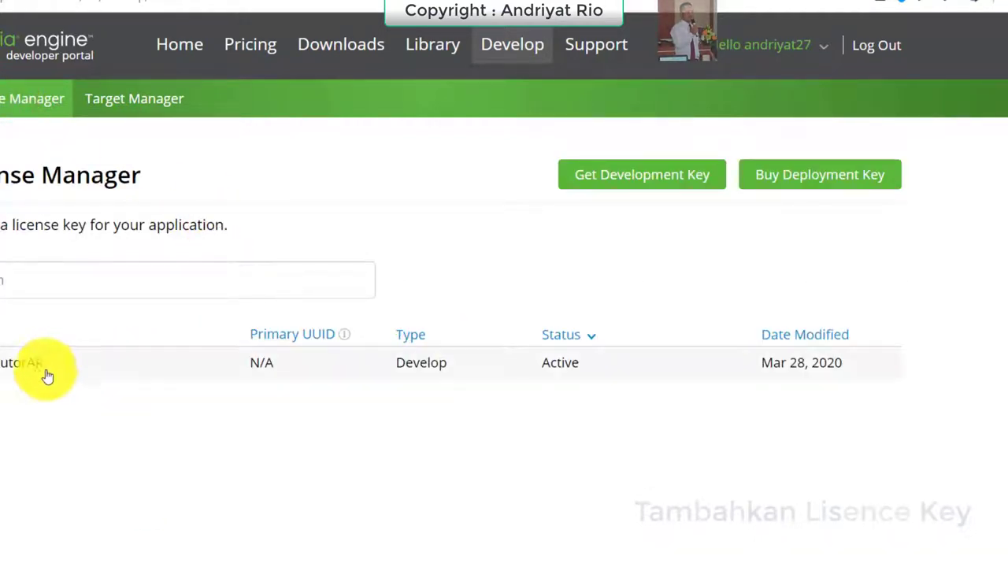
{"action": "left_click", "coordinate": [12, 368]}
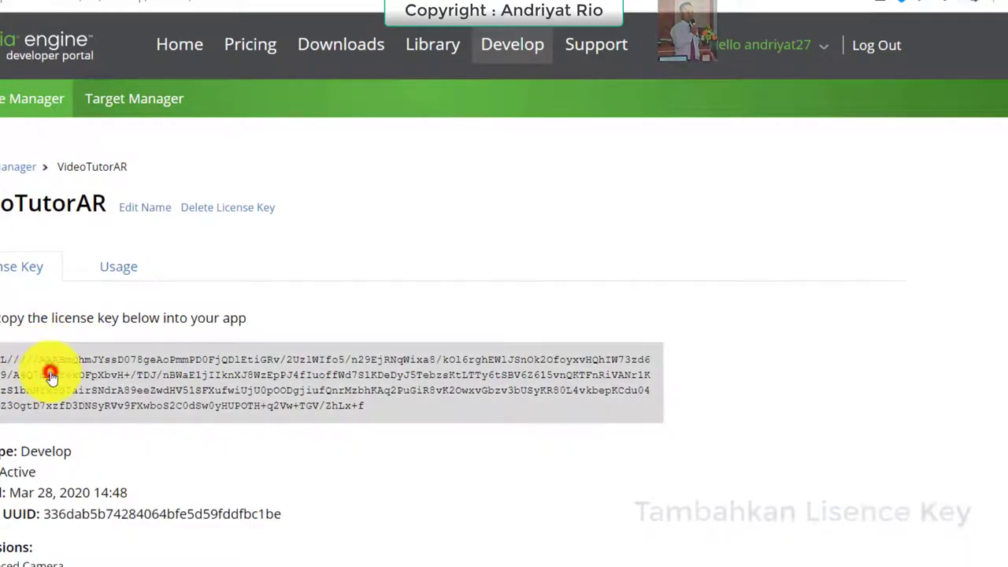
{"action": "left_click", "coordinate": [50, 376]}
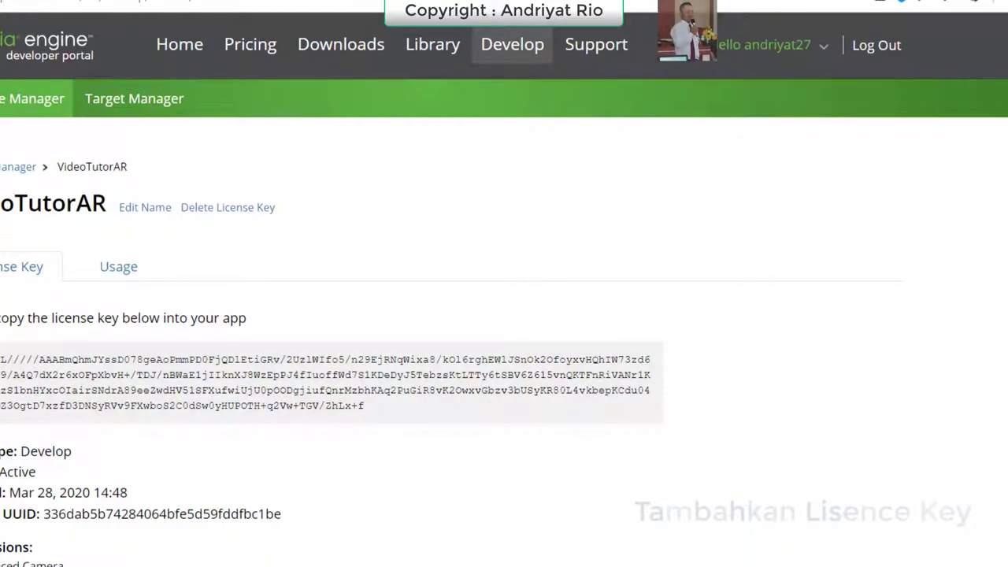
{"action": "left_click", "coordinate": [203, 544]}
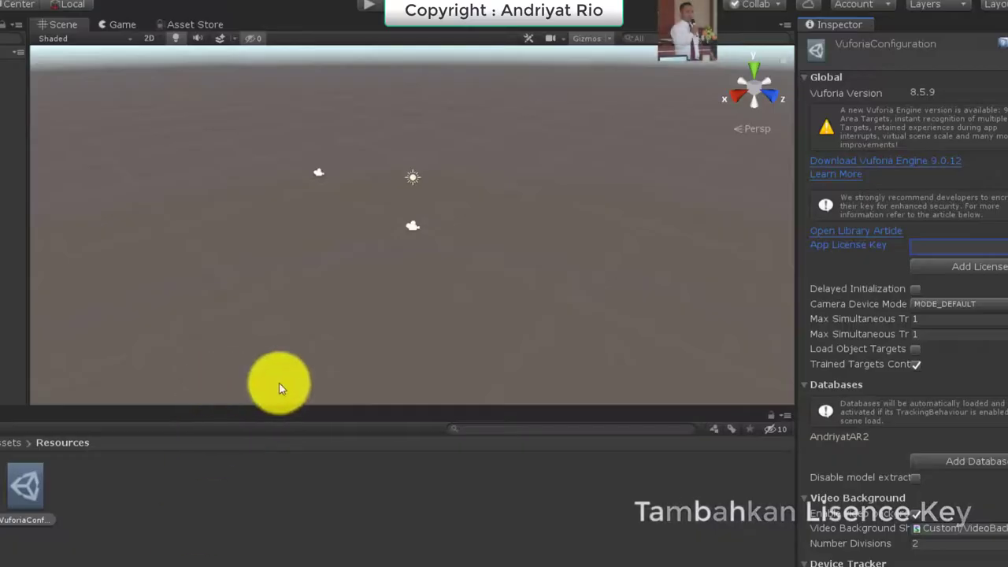
Step: Paste the copied Vuforia license key into the App License Key field
{"action": "right_click", "coordinate": [953, 247]}
{"action": "left_click", "coordinate": [972, 286]}
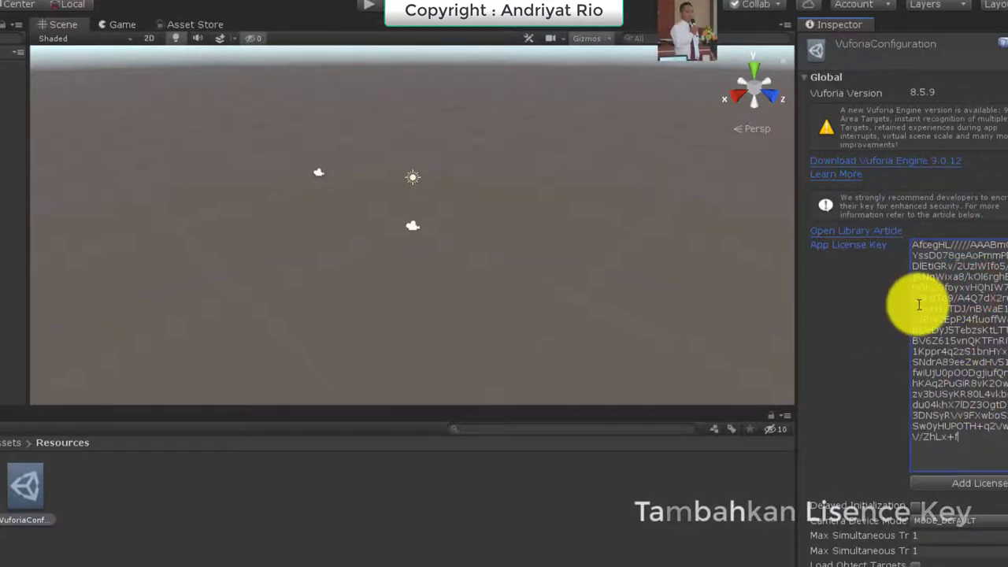
{"action": "scroll", "coordinate": [918, 305], "scroll_direction": "down", "scroll_amount": 6}
{"action": "scroll", "coordinate": [919, 305], "scroll_direction": "up", "scroll_amount": 4}
{"action": "scroll", "coordinate": [918, 305], "scroll_direction": "up", "scroll_amount": 2}
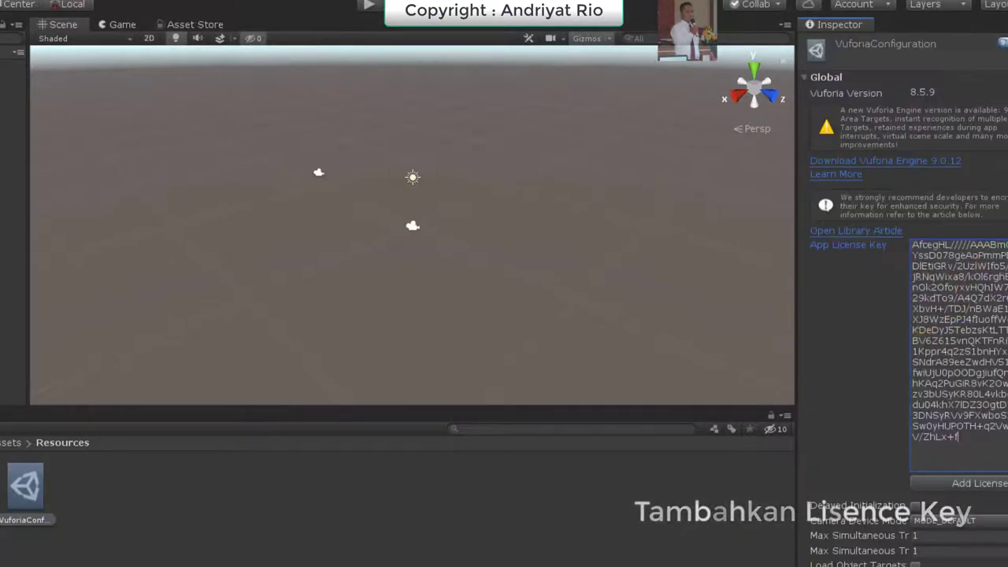
{"action": "scroll", "coordinate": [919, 305], "scroll_direction": "down", "scroll_amount": 3}
{"action": "scroll", "coordinate": [918, 305], "scroll_direction": "down", "scroll_amount": 1}
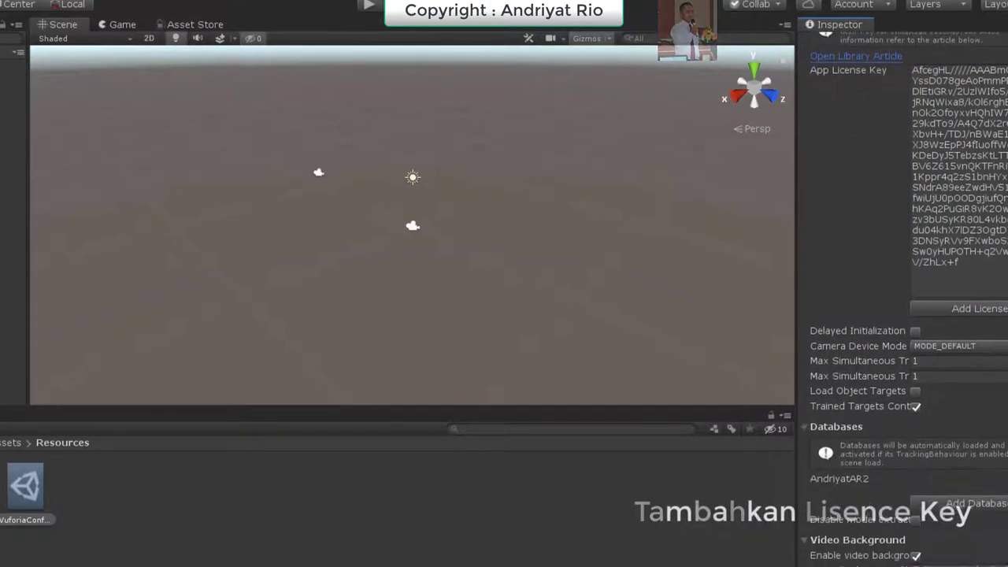
{"action": "scroll", "coordinate": [918, 304], "scroll_direction": "down", "scroll_amount": 4}
{"action": "scroll", "coordinate": [918, 305], "scroll_direction": "down", "scroll_amount": 2}
{"action": "scroll", "coordinate": [919, 305], "scroll_direction": "down", "scroll_amount": 2}
{"action": "scroll", "coordinate": [919, 305], "scroll_direction": "down", "scroll_amount": 2}
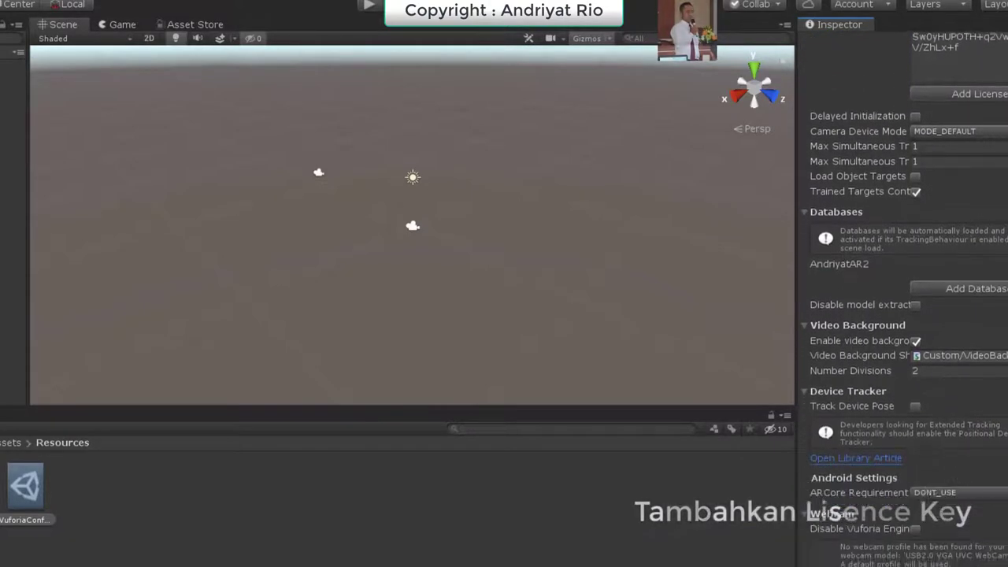
{"action": "scroll", "coordinate": [918, 305], "scroll_direction": "down", "scroll_amount": 2}
{"action": "scroll", "coordinate": [918, 305], "scroll_direction": "down", "scroll_amount": 2}
{"action": "scroll", "coordinate": [918, 305], "scroll_direction": "down", "scroll_amount": 2}
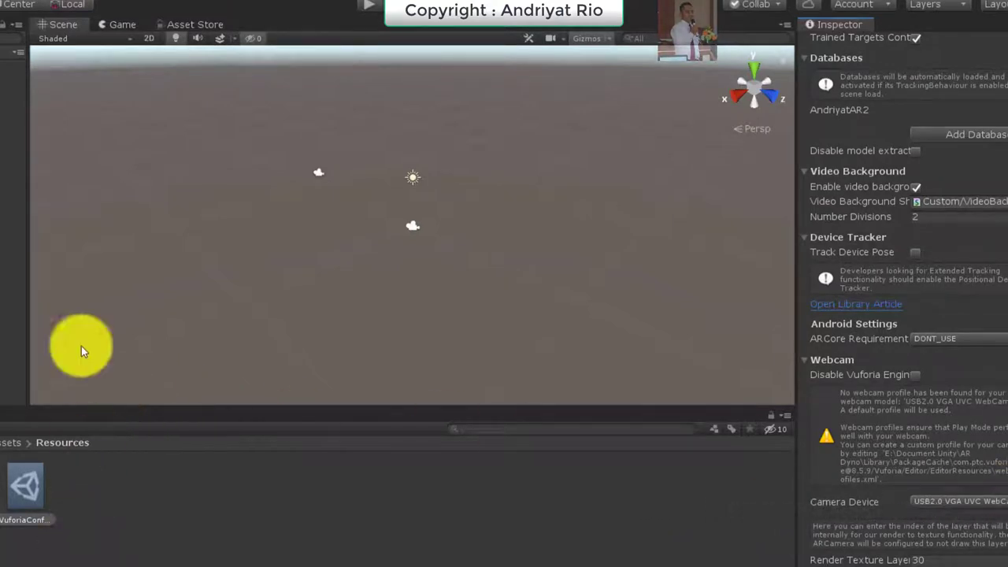
Step: Delete the Main Camera from the scene and select ARCamera
{"action": "left_click", "coordinate": [319, 172]}
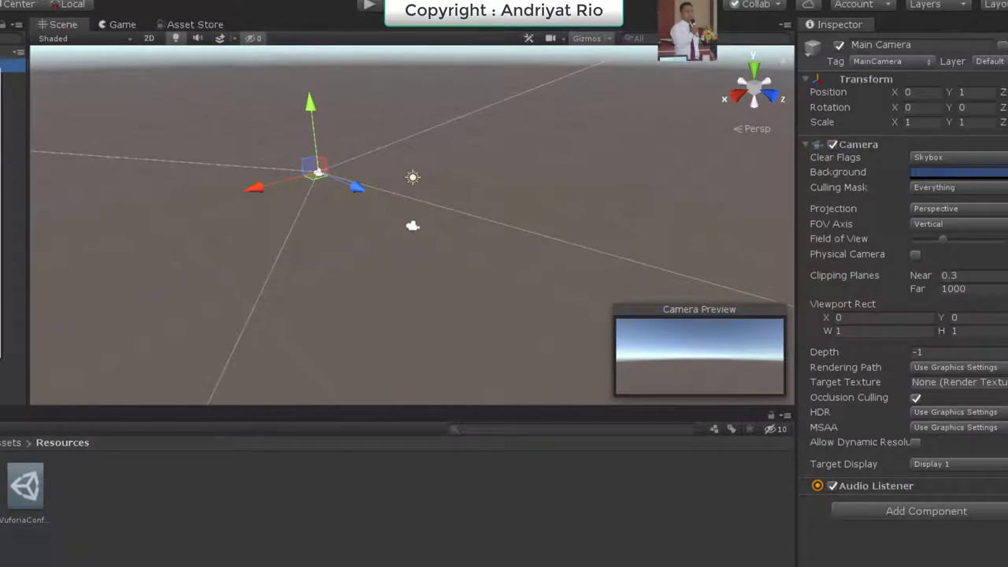
{"action": "left_click", "coordinate": [504, 316]}
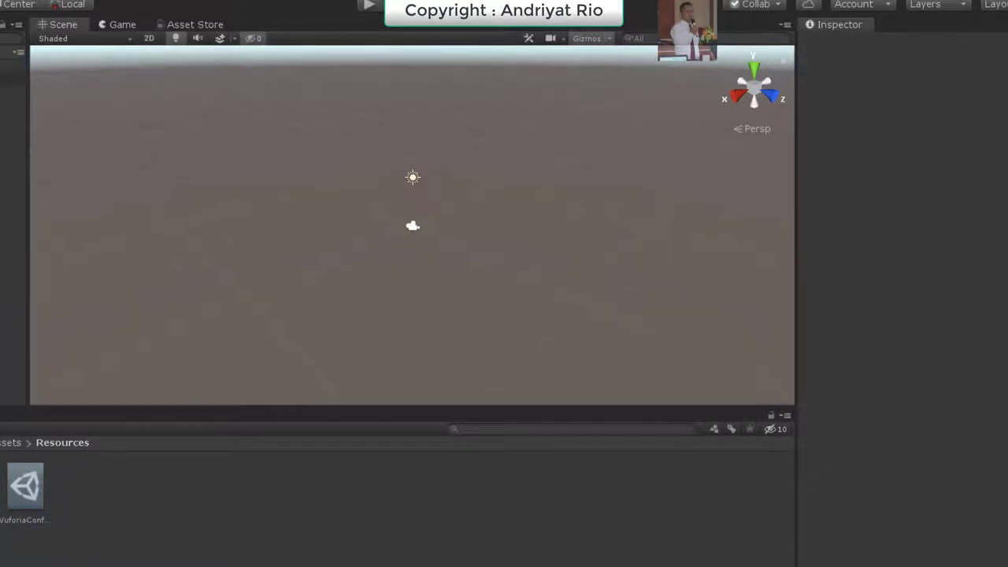
{"action": "left_click", "coordinate": [12, 79]}
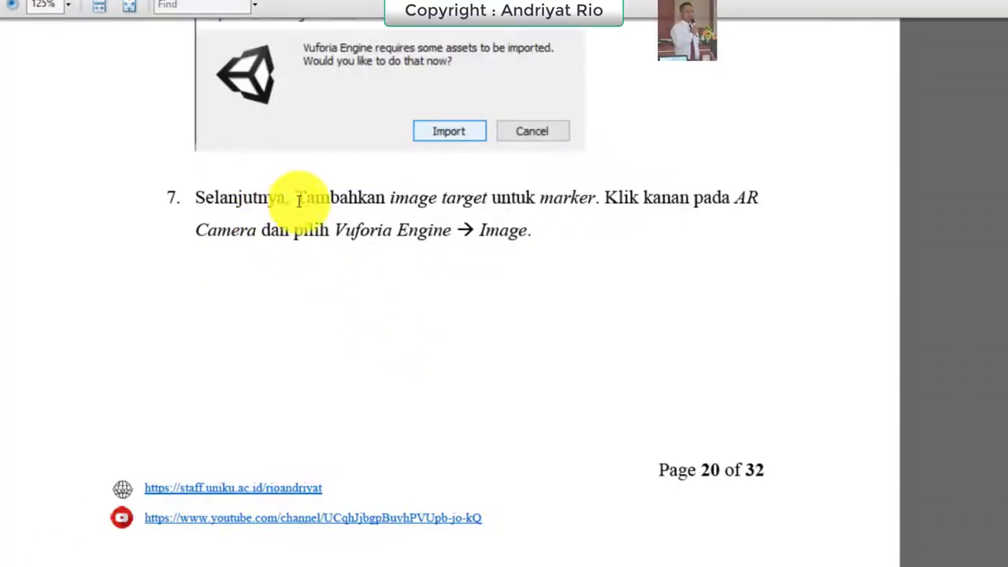
Step: Highlight 'image target', 'marker', 'Camera' and 'Vuforia Engine → Image' in step 7
{"action": "left_click_drag", "start_coordinate": [405, 198], "coordinate": [488, 199]}
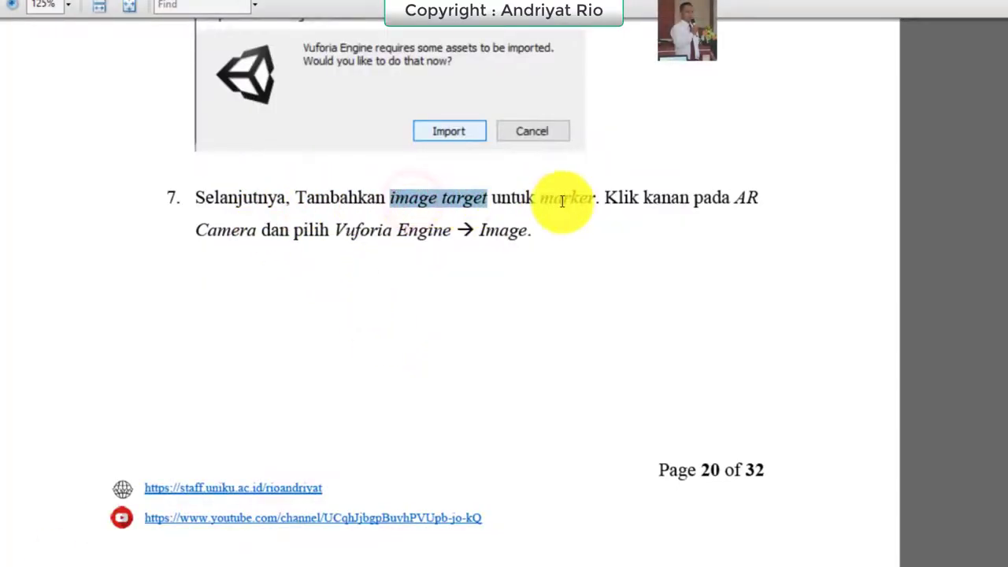
{"action": "left_click_drag", "start_coordinate": [562, 202], "coordinate": [596, 199]}
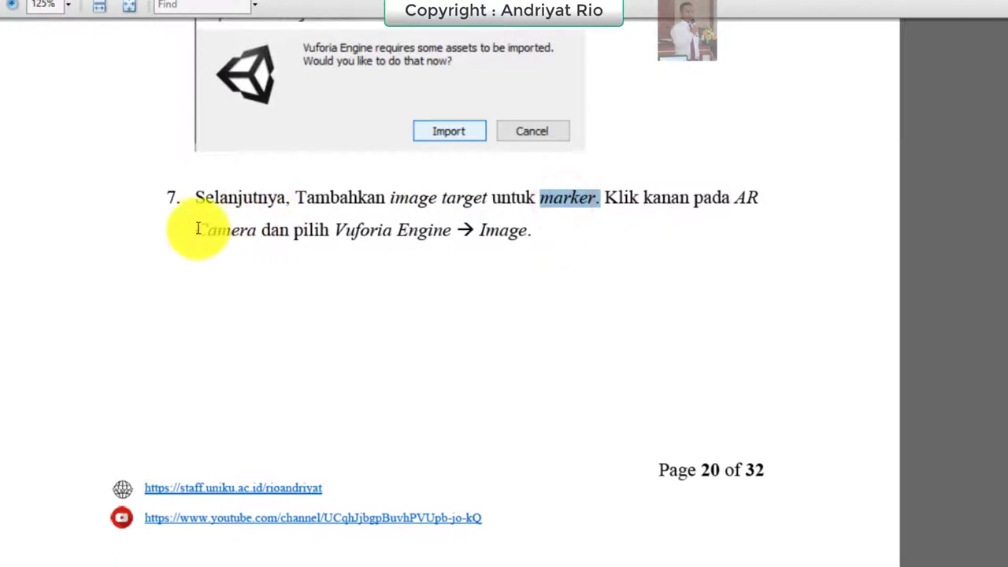
{"action": "left_click_drag", "start_coordinate": [191, 229], "coordinate": [258, 230]}
{"action": "left_click_drag", "start_coordinate": [335, 230], "coordinate": [519, 239]}
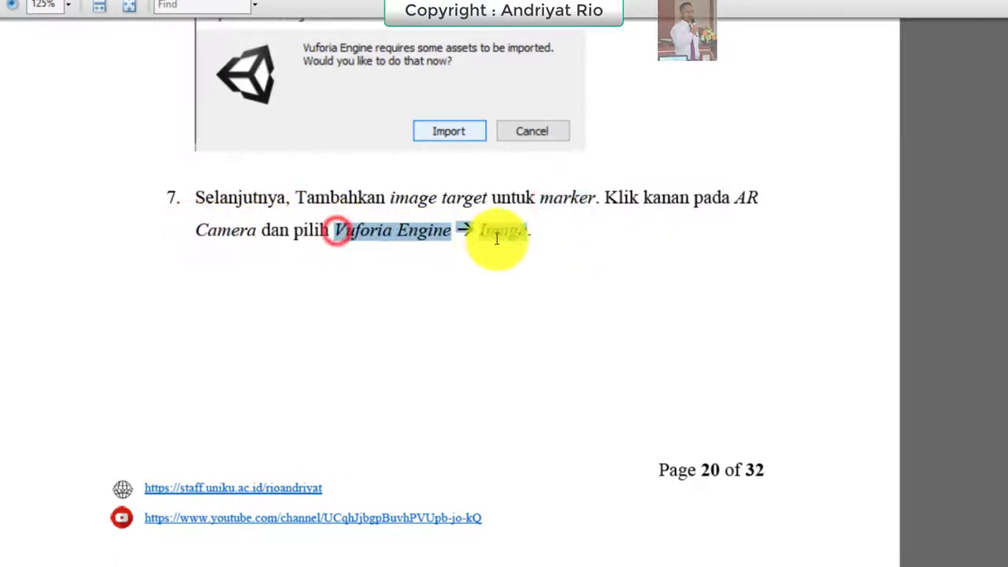
Step: Scroll through step 8's screenshots on setting the Image Target database
{"action": "scroll", "coordinate": [284, 399], "scroll_direction": "down", "scroll_amount": 3}
{"action": "scroll", "coordinate": [265, 394], "scroll_direction": "down", "scroll_amount": 4}
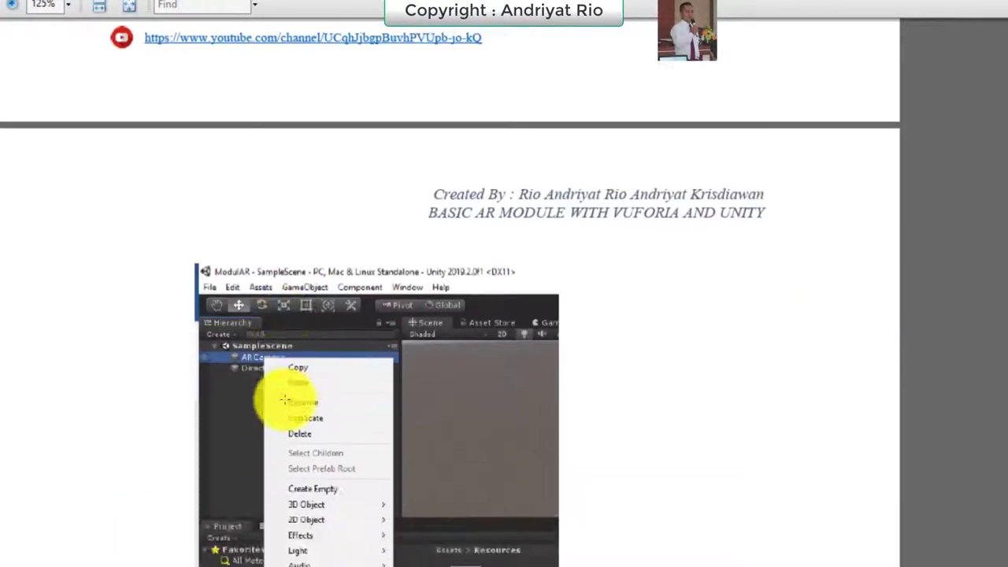
{"action": "scroll", "coordinate": [299, 315], "scroll_direction": "down", "scroll_amount": 3}
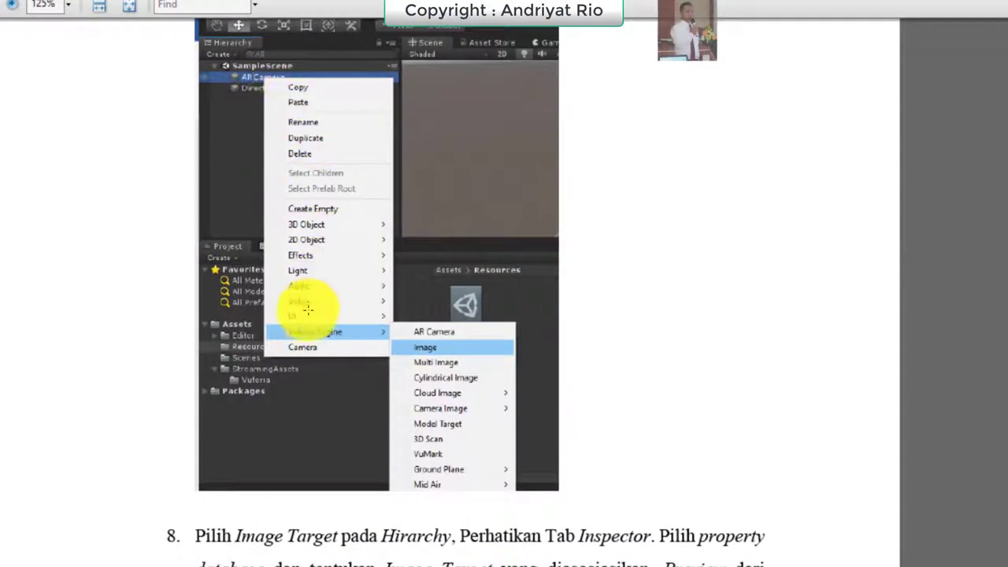
{"action": "scroll", "coordinate": [337, 479], "scroll_direction": "down", "scroll_amount": 2}
{"action": "scroll", "coordinate": [333, 480], "scroll_direction": "down", "scroll_amount": 2}
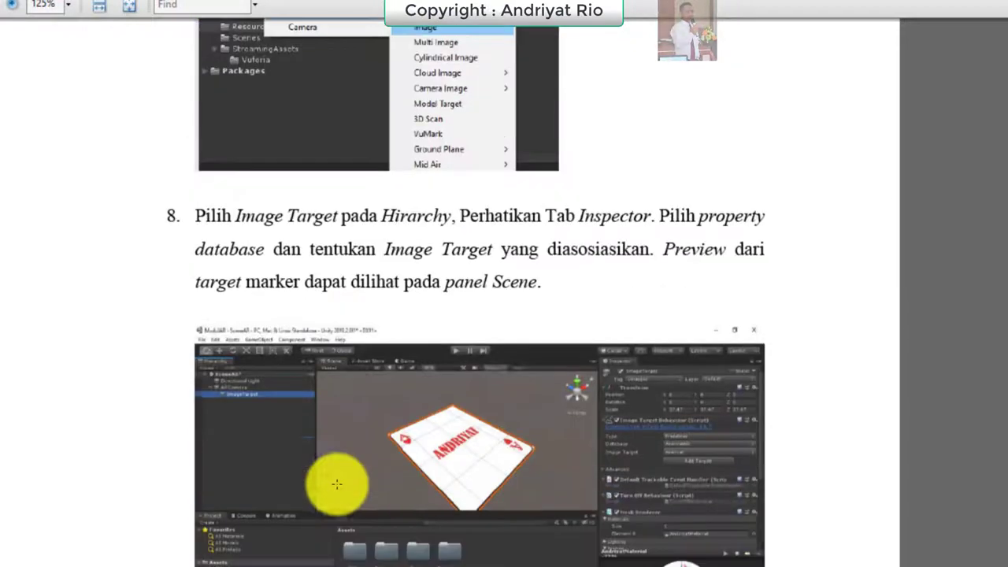
{"action": "scroll", "coordinate": [476, 361], "scroll_direction": "down", "scroll_amount": 2}
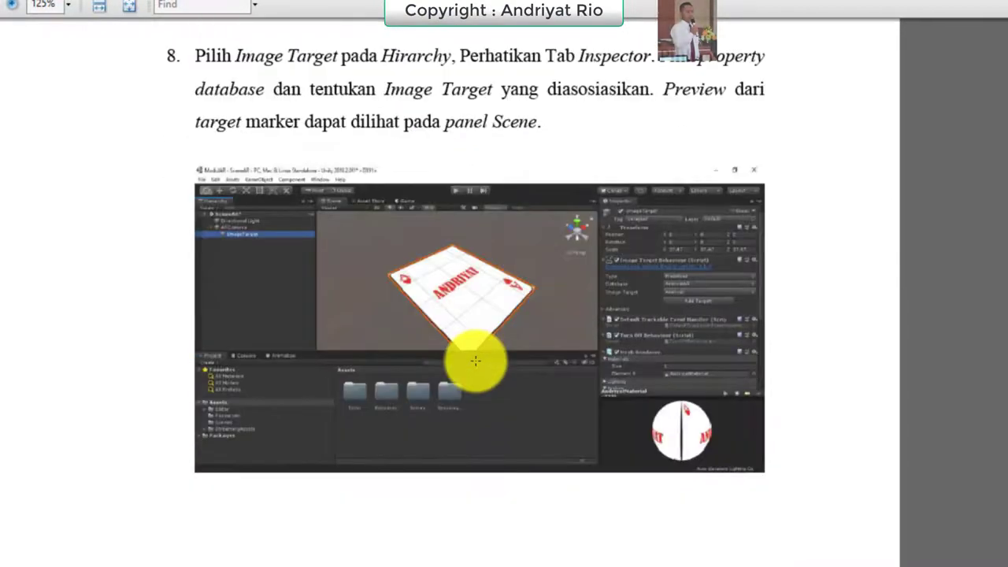
{"action": "scroll", "coordinate": [378, 288], "scroll_direction": "down", "scroll_amount": 2}
{"action": "scroll", "coordinate": [380, 290], "scroll_direction": "down", "scroll_amount": 2}
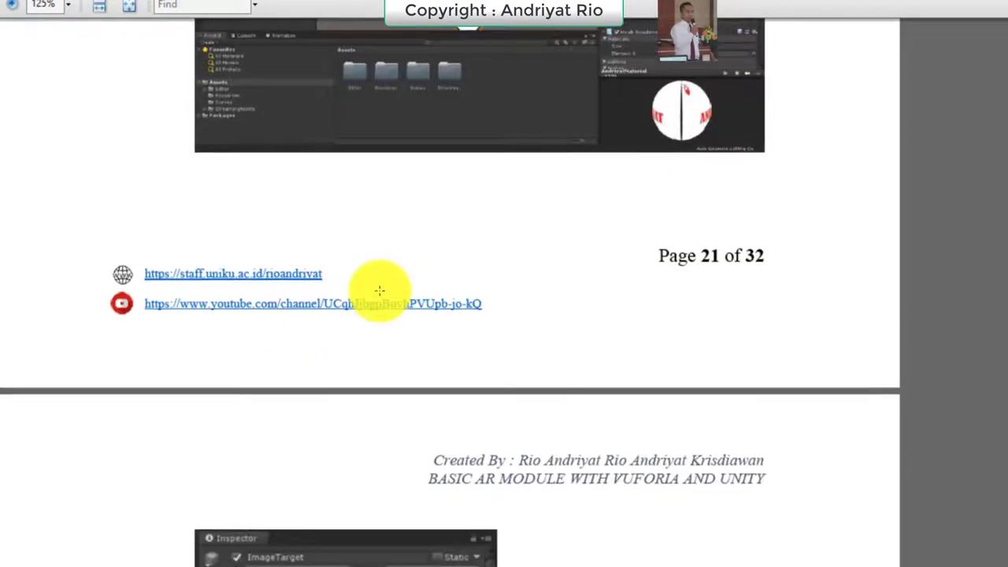
{"action": "scroll", "coordinate": [379, 290], "scroll_direction": "down", "scroll_amount": 2}
{"action": "scroll", "coordinate": [380, 293], "scroll_direction": "up", "scroll_amount": 3}
{"action": "scroll", "coordinate": [322, 322], "scroll_direction": "up", "scroll_amount": 2}
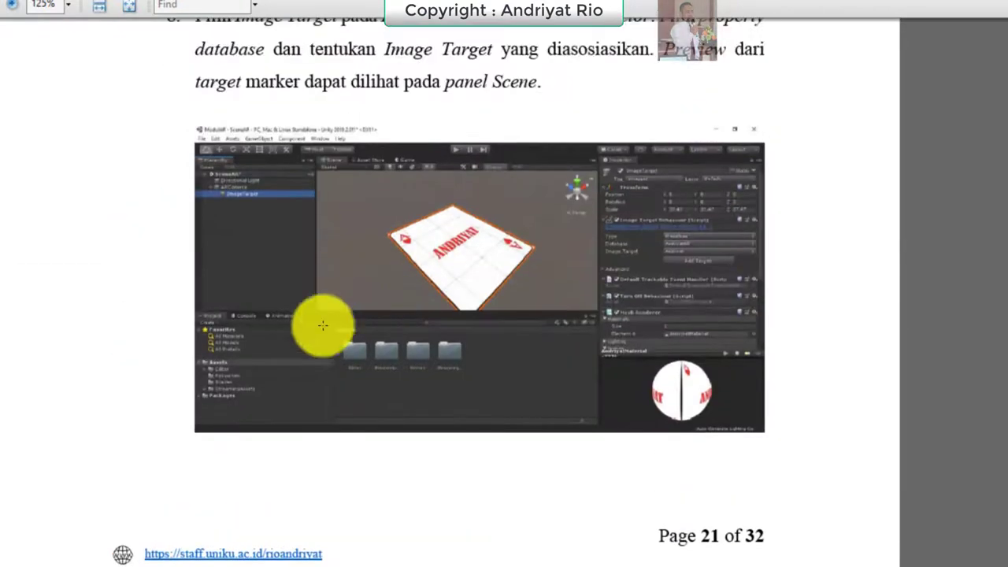
Step: In Unity, add a Vuforia Engine > Image target as a child of ARCamera
{"action": "left_click", "coordinate": [260, 542]}
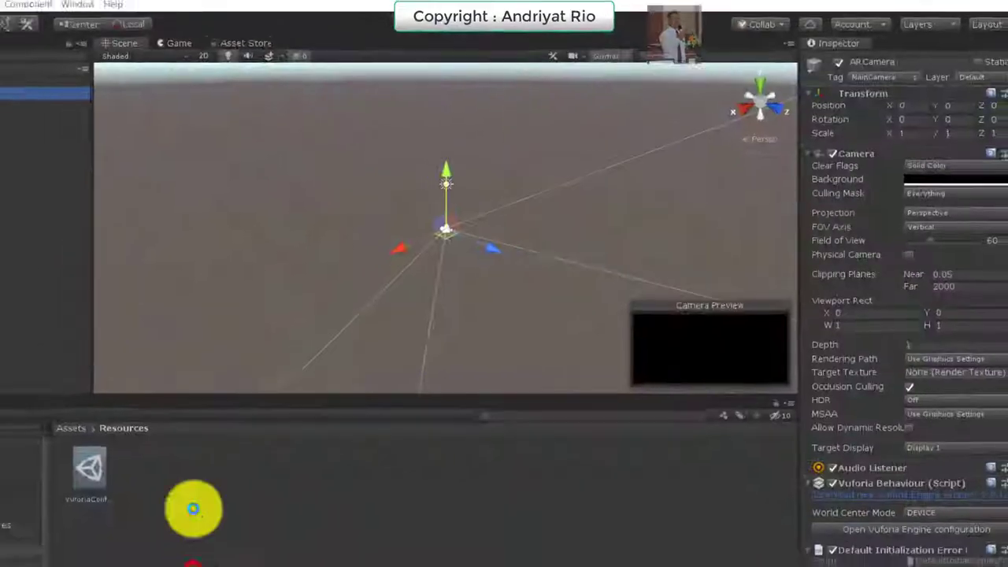
{"action": "right_click", "coordinate": [49, 116]}
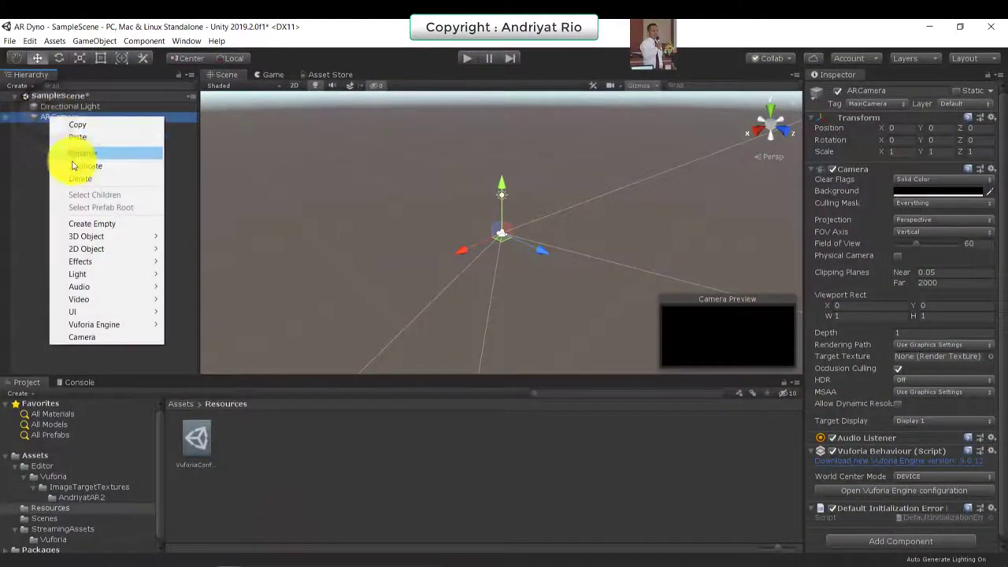
{"action": "mouse_move", "coordinate": [87, 325]}
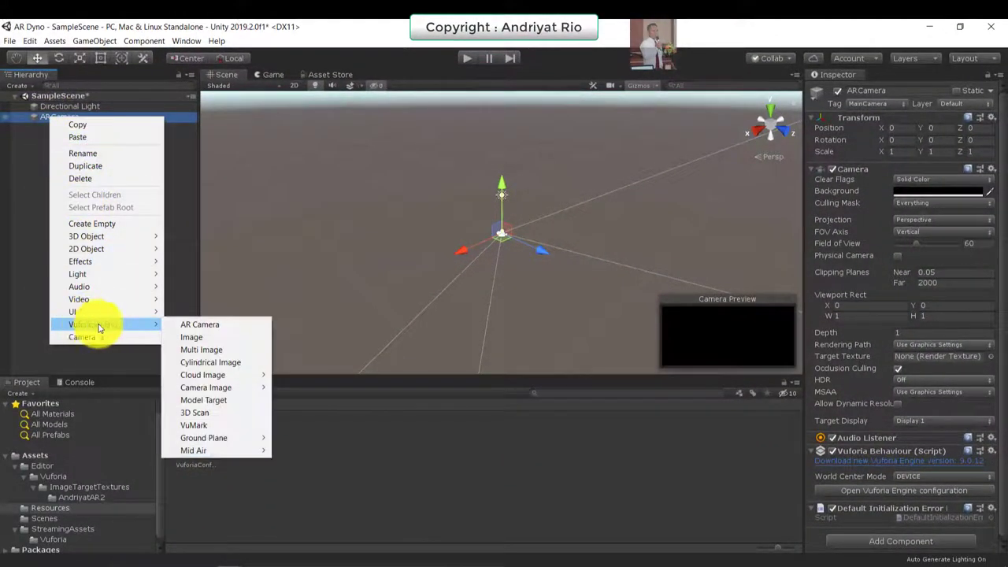
{"action": "left_click", "coordinate": [207, 338]}
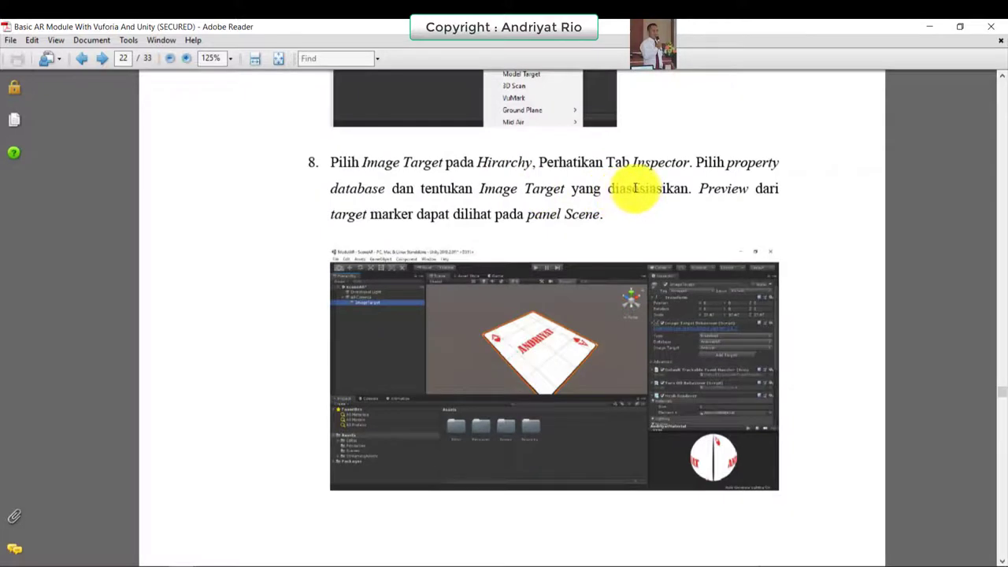
Step: Highlight 'Image Target pada' and 'Inspector' in step 8, then find page 23's Inspector screenshot
{"action": "left_click_drag", "start_coordinate": [361, 162], "coordinate": [475, 162]}
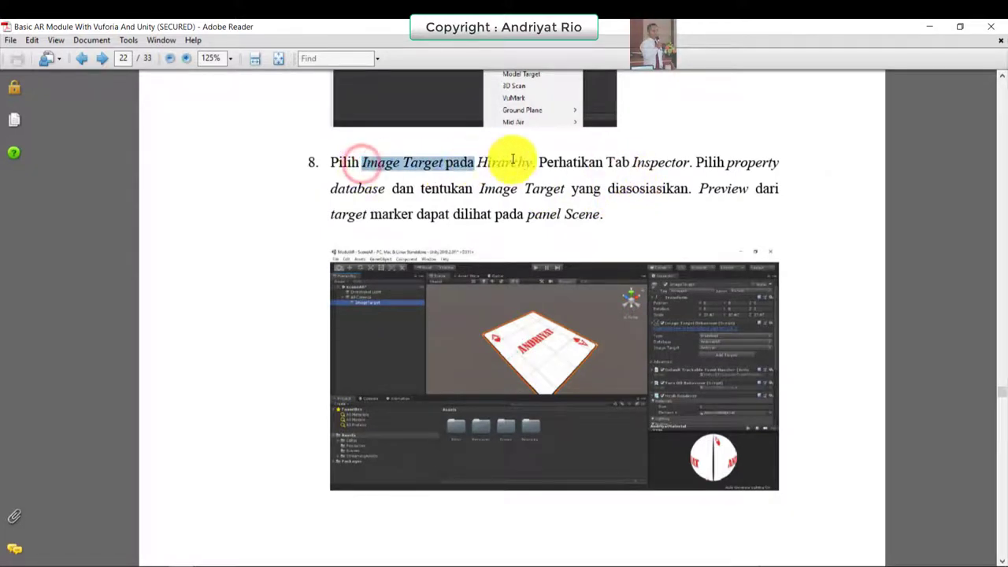
{"action": "left_click_drag", "start_coordinate": [634, 162], "coordinate": [666, 162]}
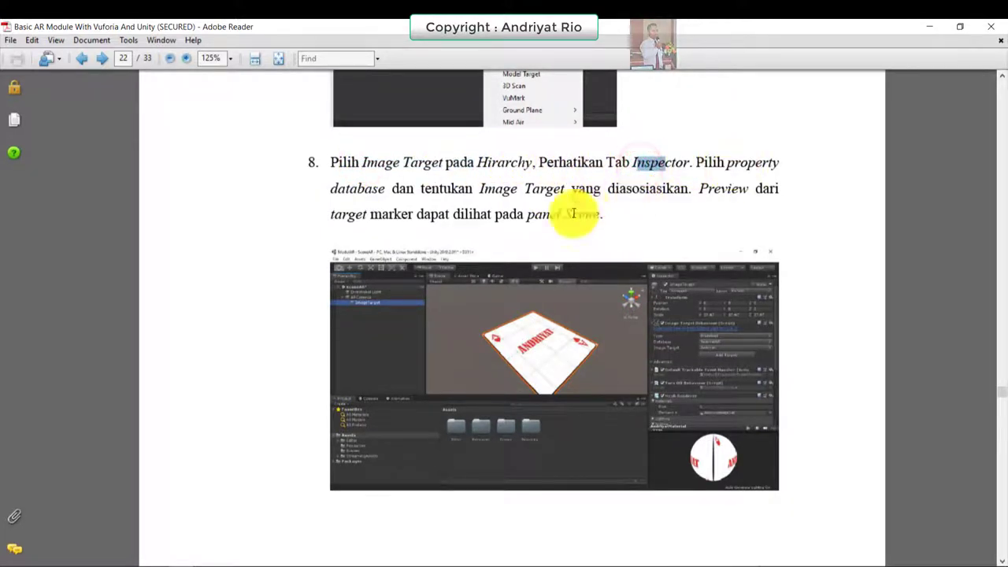
{"action": "scroll", "coordinate": [614, 325], "scroll_direction": "down", "scroll_amount": 6}
{"action": "scroll", "coordinate": [614, 326], "scroll_direction": "down", "scroll_amount": 3}
{"action": "scroll", "coordinate": [613, 325], "scroll_direction": "down", "scroll_amount": 3}
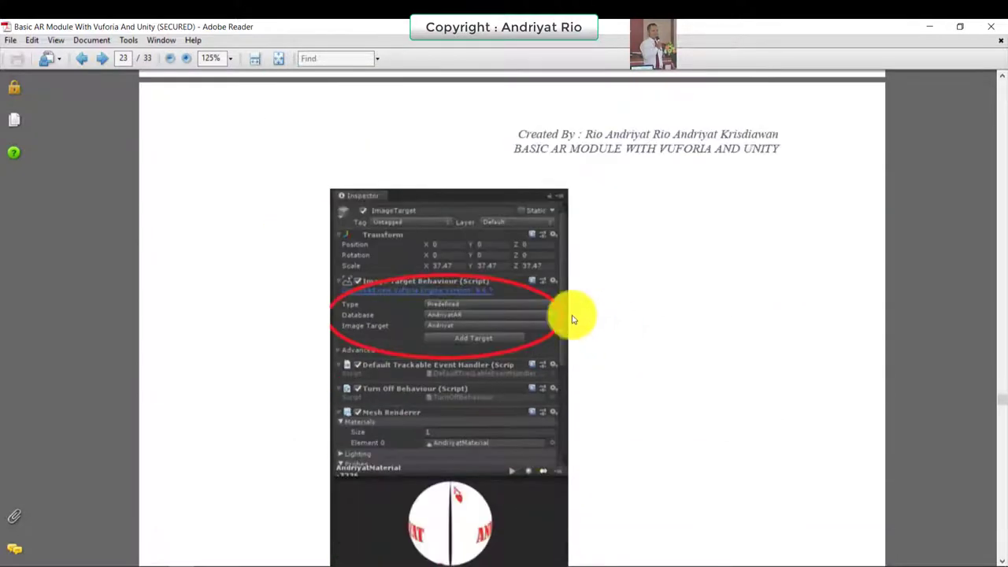
{"action": "scroll", "coordinate": [414, 315], "scroll_direction": "down", "scroll_amount": 3}
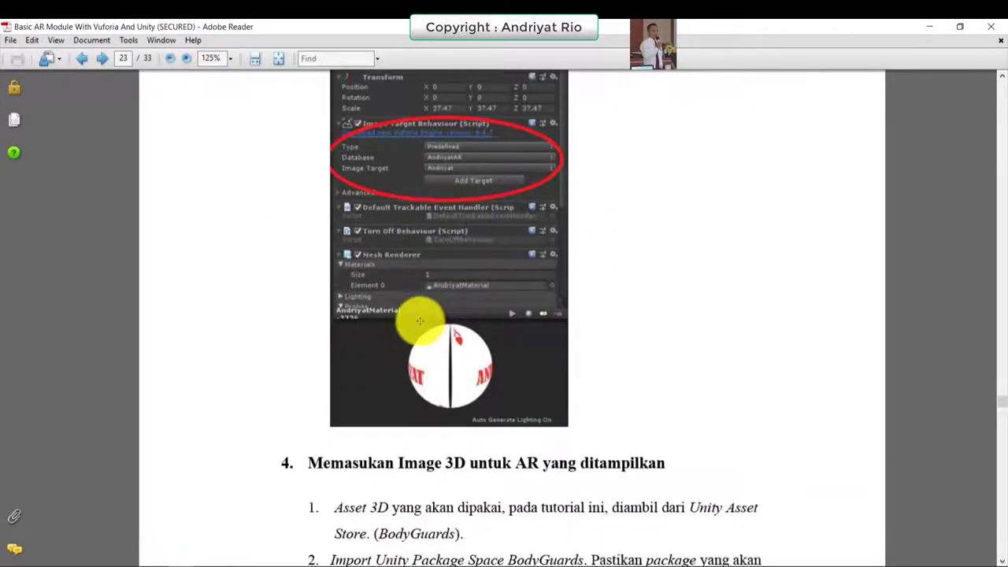
{"action": "scroll", "coordinate": [418, 317], "scroll_direction": "down", "scroll_amount": 3}
{"action": "scroll", "coordinate": [413, 294], "scroll_direction": "up", "scroll_amount": 2}
{"action": "scroll", "coordinate": [412, 293], "scroll_direction": "up", "scroll_amount": 2}
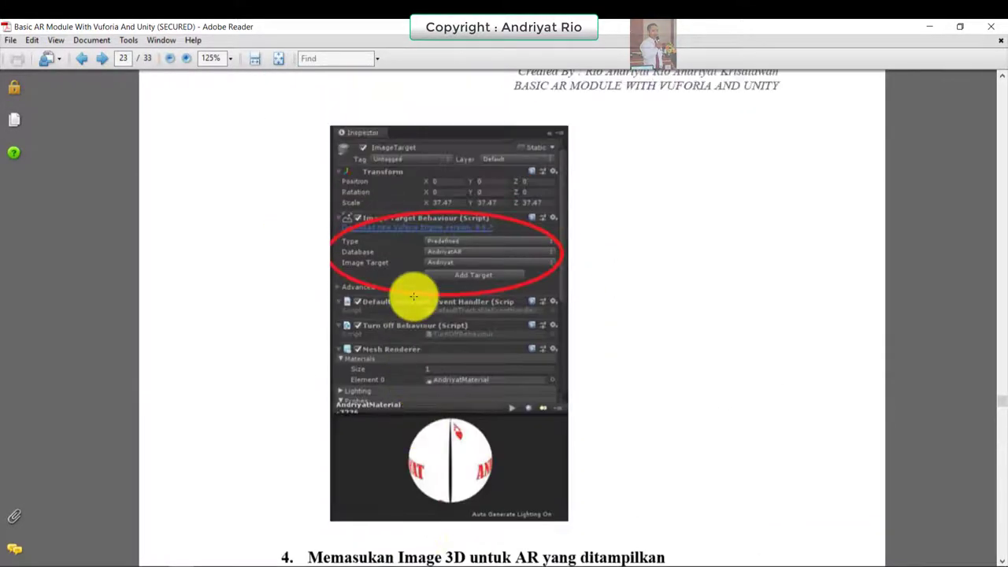
{"action": "scroll", "coordinate": [398, 300], "scroll_direction": "up", "scroll_amount": 1}
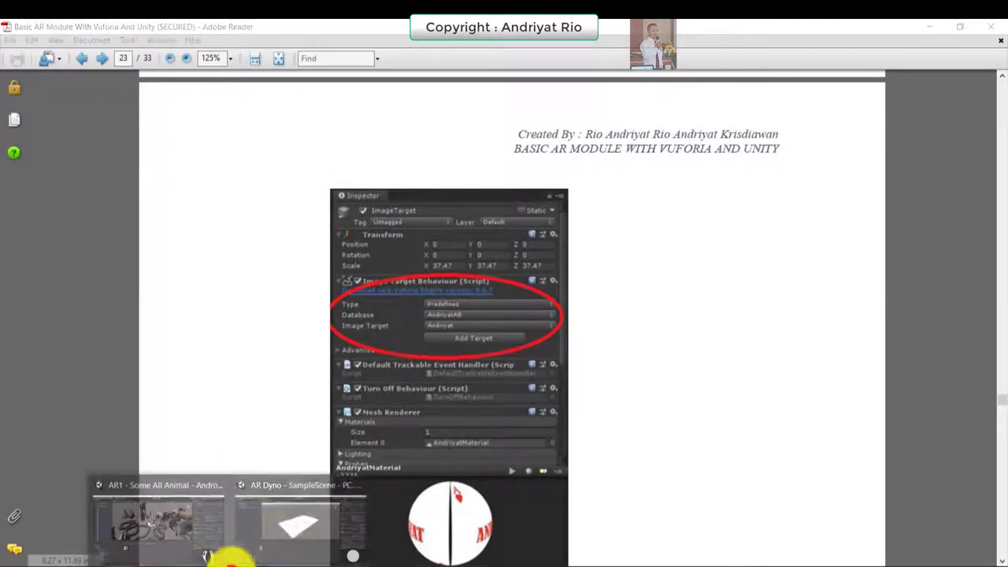
Step: Back in Unity, select the ImageTarget to inspect its settings
{"action": "mouse_move", "coordinate": [229, 556]}
{"action": "left_click", "coordinate": [300, 517]}
{"action": "left_click", "coordinate": [87, 182]}
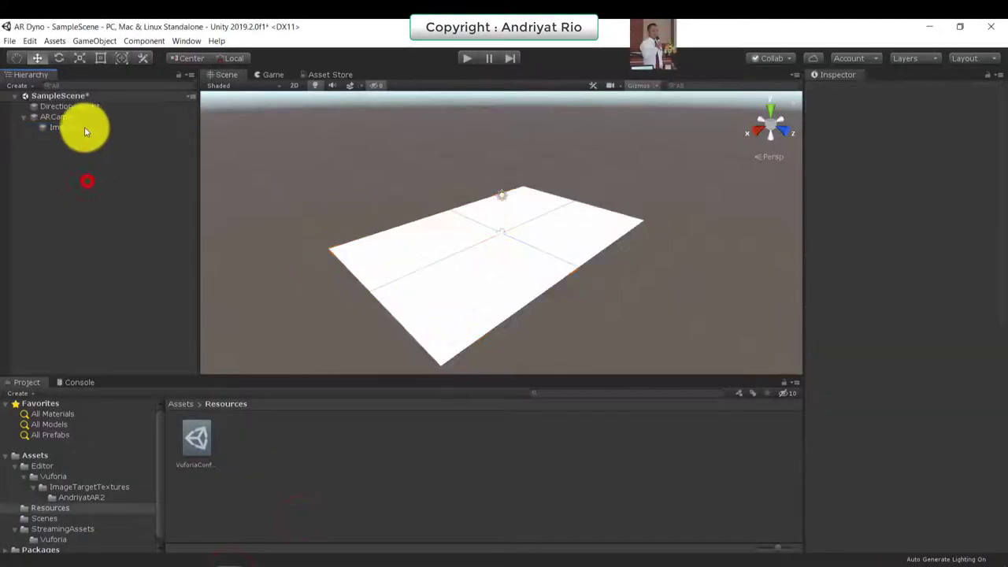
{"action": "left_click", "coordinate": [84, 128]}
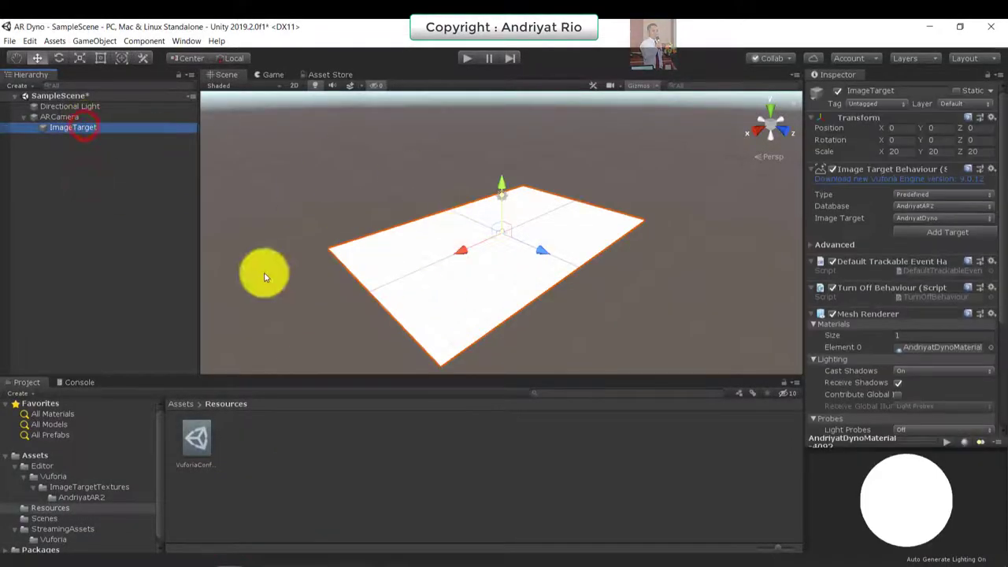
Step: Reimport AndriyatDyno_scaled as a 2D texture, then frame the ImageTarget in the Scene view
{"action": "left_click", "coordinate": [61, 498]}
{"action": "left_click", "coordinate": [195, 438]}
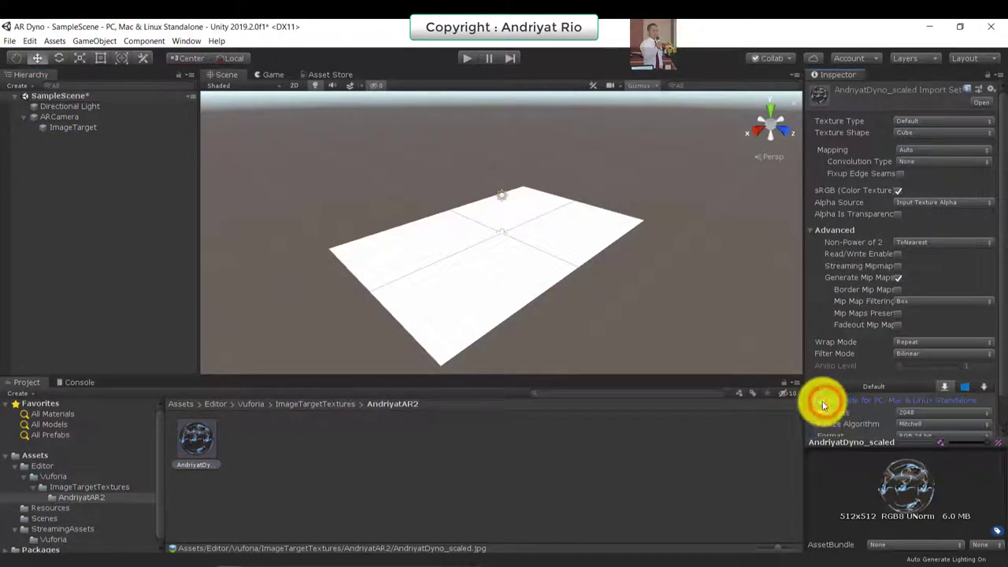
{"action": "scroll", "coordinate": [934, 353], "scroll_direction": "down", "scroll_amount": 1}
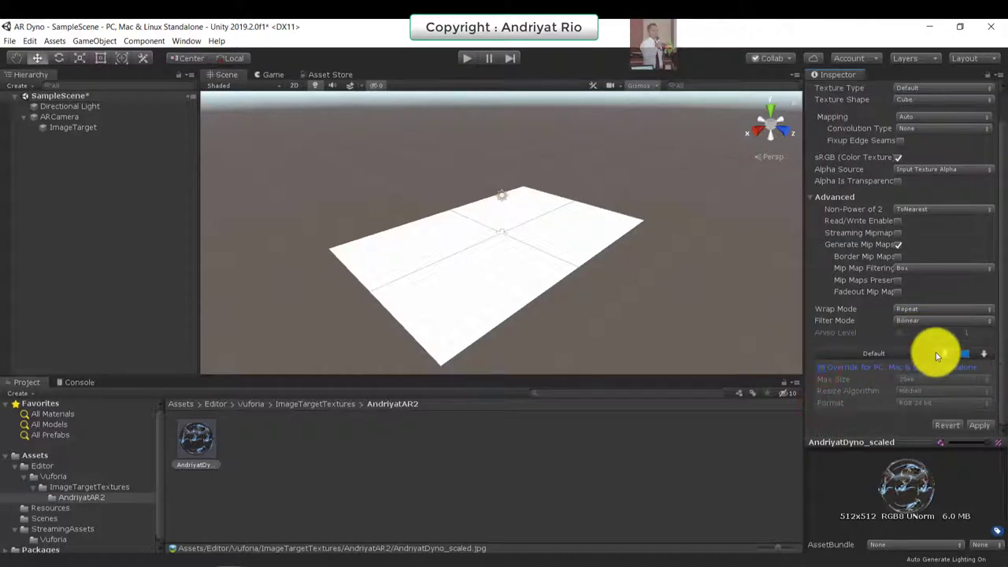
{"action": "left_click", "coordinate": [985, 425]}
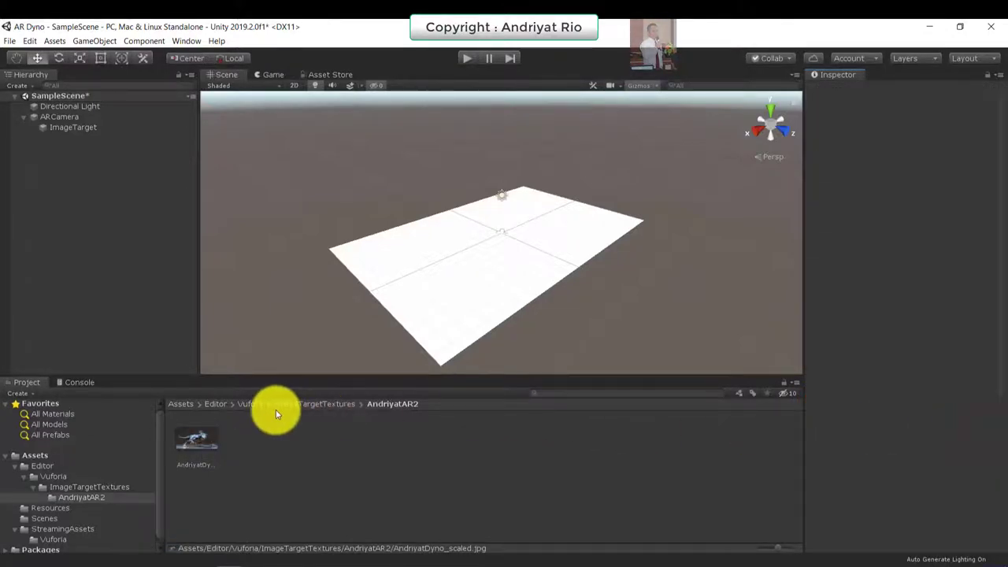
{"action": "left_click", "coordinate": [185, 439]}
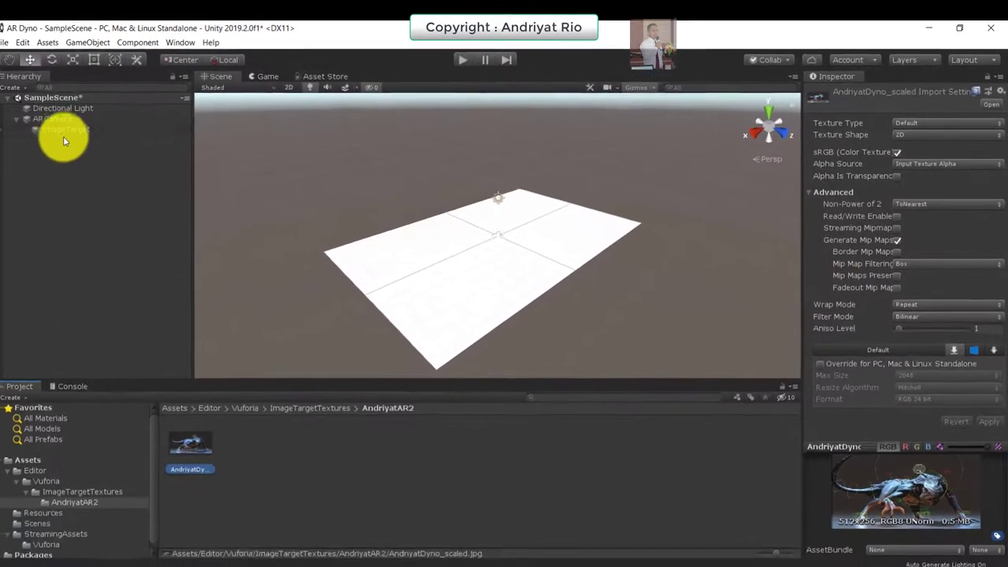
{"action": "left_click", "coordinate": [68, 136]}
{"action": "double_click", "coordinate": [67, 134]}
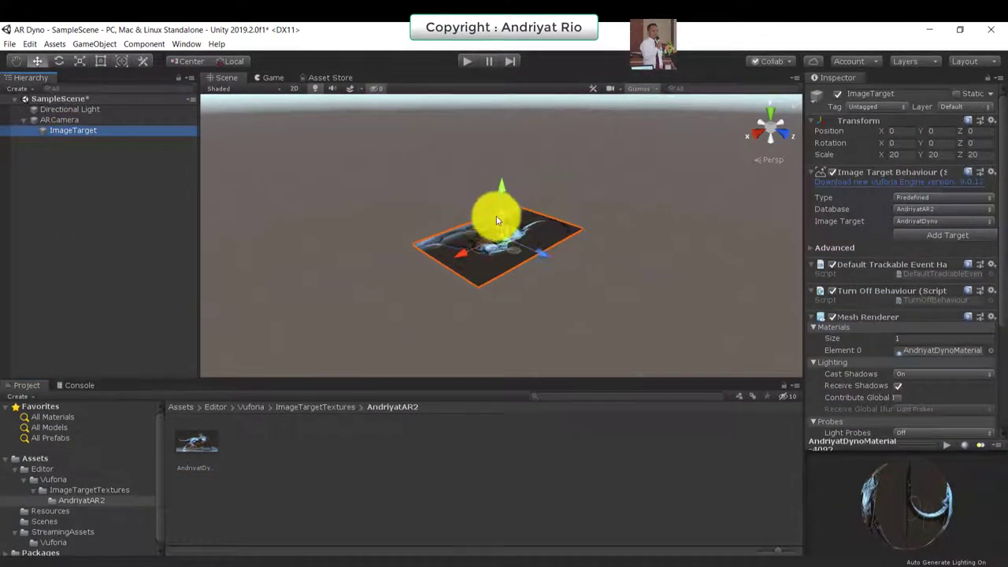
Step: Orbit, pan and zoom the Scene view to inspect the dino-textured ImageTarget plane
{"action": "scroll", "coordinate": [491, 218], "scroll_direction": "up", "scroll_amount": 2}
{"action": "scroll", "coordinate": [486, 227], "scroll_direction": "up", "scroll_amount": 3}
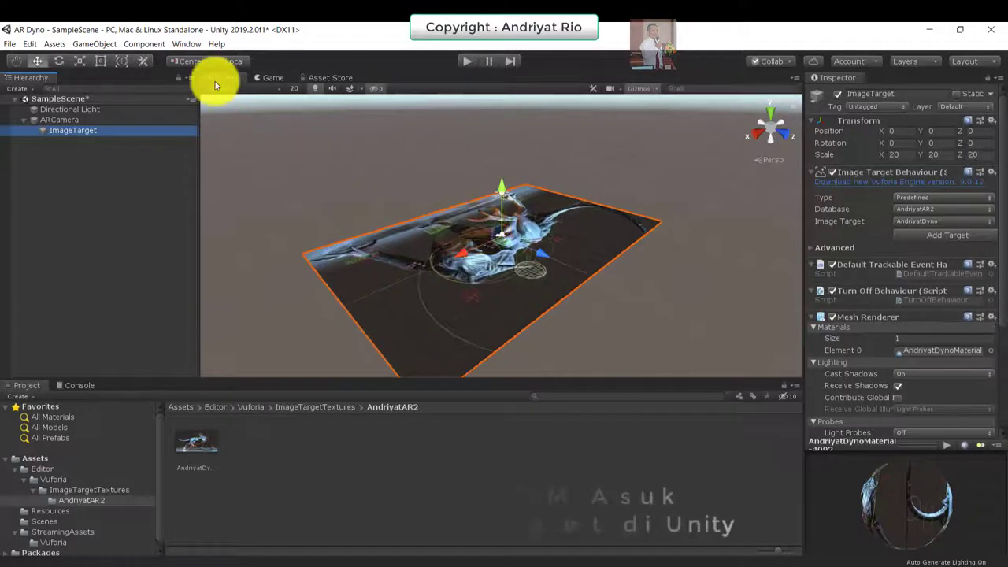
{"action": "left_click", "coordinate": [16, 61]}
{"action": "left_click_drag", "start_coordinate": [323, 184], "coordinate": [489, 253], "text": "alt"}
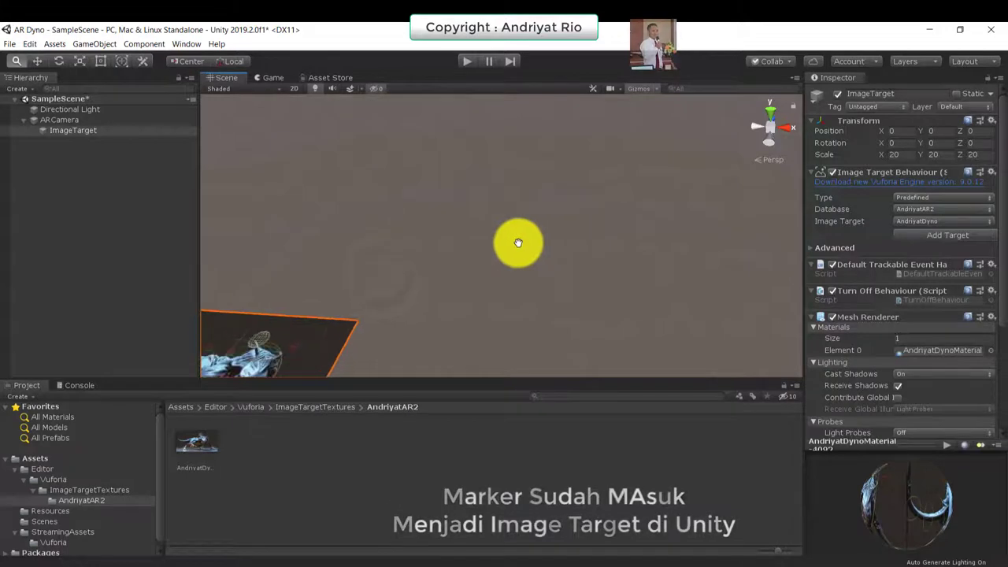
{"action": "left_click_drag", "start_coordinate": [489, 253], "coordinate": [367, 295], "text": "alt"}
{"action": "right_click_drag", "start_coordinate": [369, 296], "coordinate": [484, 247], "text": "alt"}
{"action": "left_click_drag", "start_coordinate": [485, 247], "coordinate": [450, 282]}
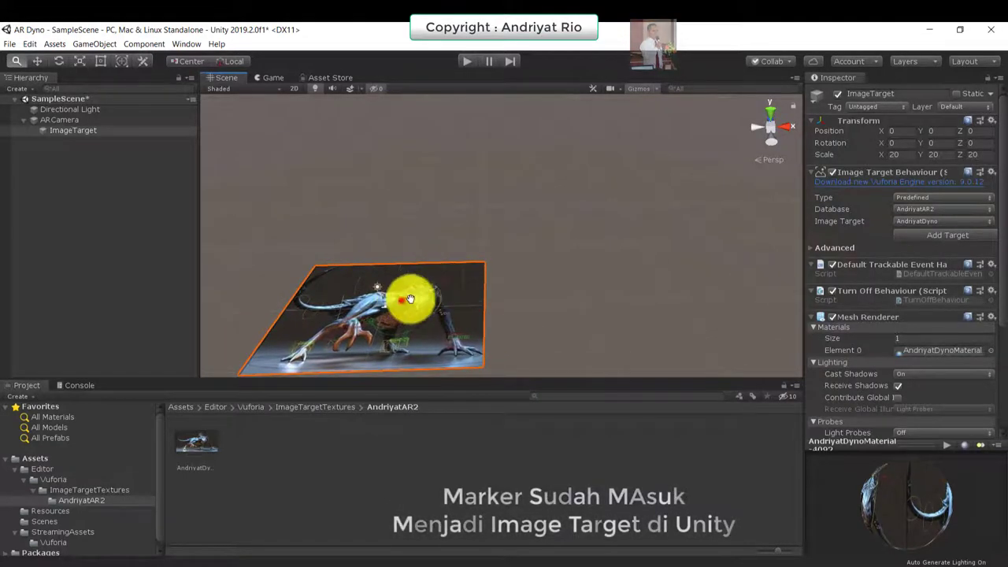
{"action": "middle_click_drag", "start_coordinate": [451, 282], "coordinate": [471, 277]}
{"action": "scroll", "coordinate": [471, 278], "scroll_direction": "up", "scroll_amount": 2}
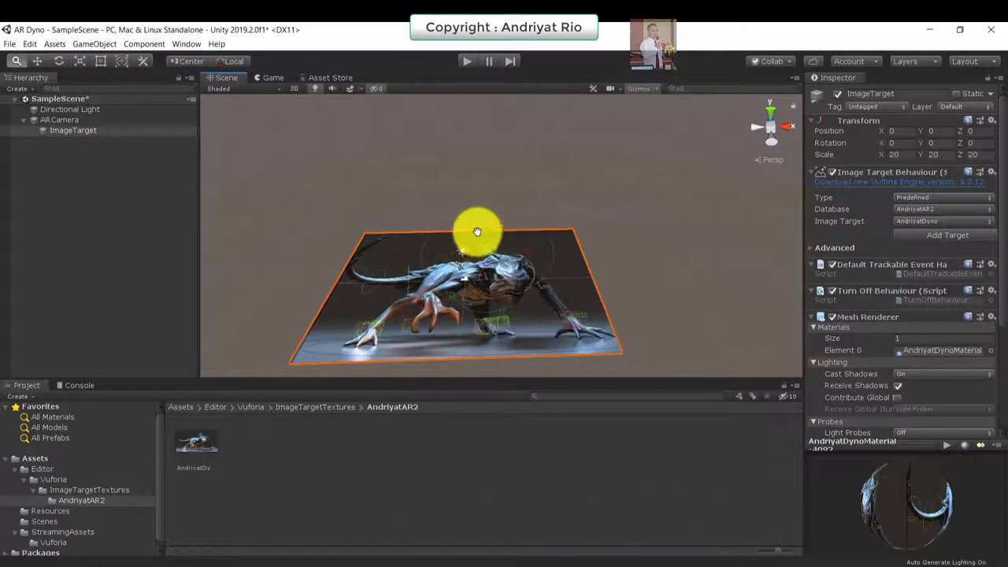
{"action": "mouse_move", "coordinate": [480, 207]}
{"action": "left_mouse_down", "text": "alt"}
{"action": "mouse_move", "coordinate": [490, 259]}
{"action": "mouse_move", "coordinate": [469, 241]}
{"action": "left_mouse_up", "text": "alt"}
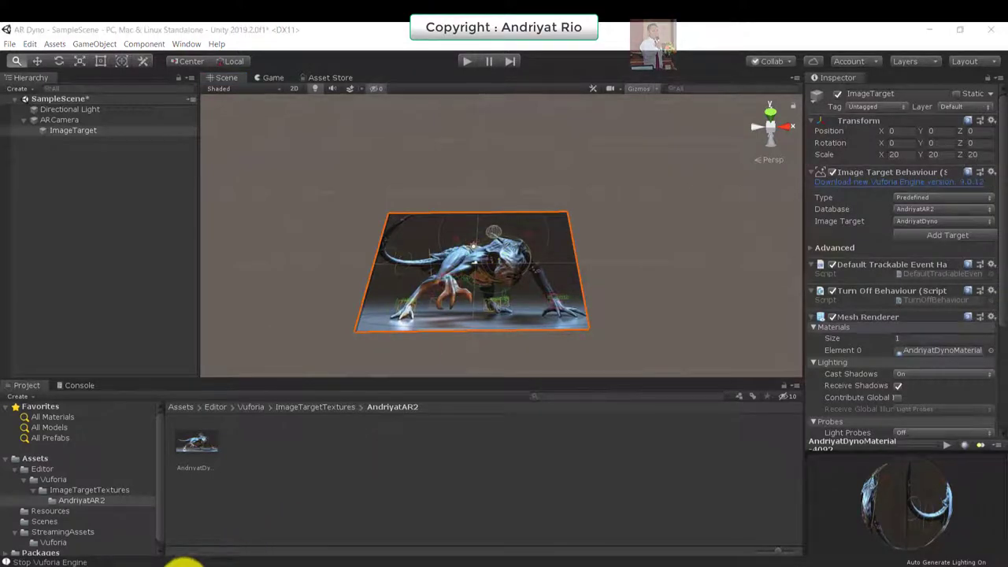
{"action": "scroll", "coordinate": [473, 304], "scroll_direction": "down", "scroll_amount": 1}
{"action": "scroll", "coordinate": [416, 299], "scroll_direction": "down", "scroll_amount": 6}
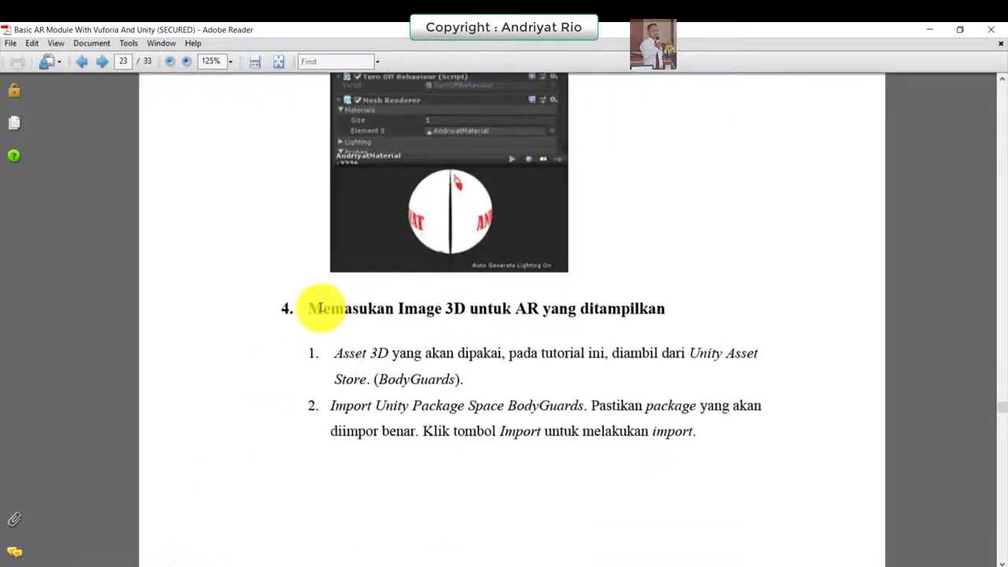
Step: Highlight section 4's heading and the BodyGuards asset store line in the guide
{"action": "left_click_drag", "start_coordinate": [320, 307], "coordinate": [665, 309]}
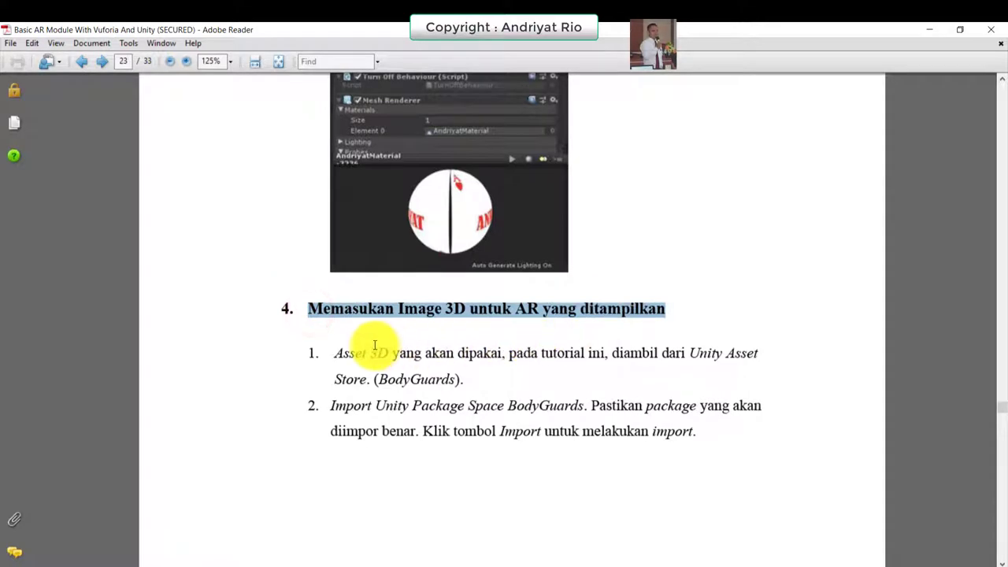
{"action": "scroll", "coordinate": [375, 345], "scroll_direction": "down", "scroll_amount": 2}
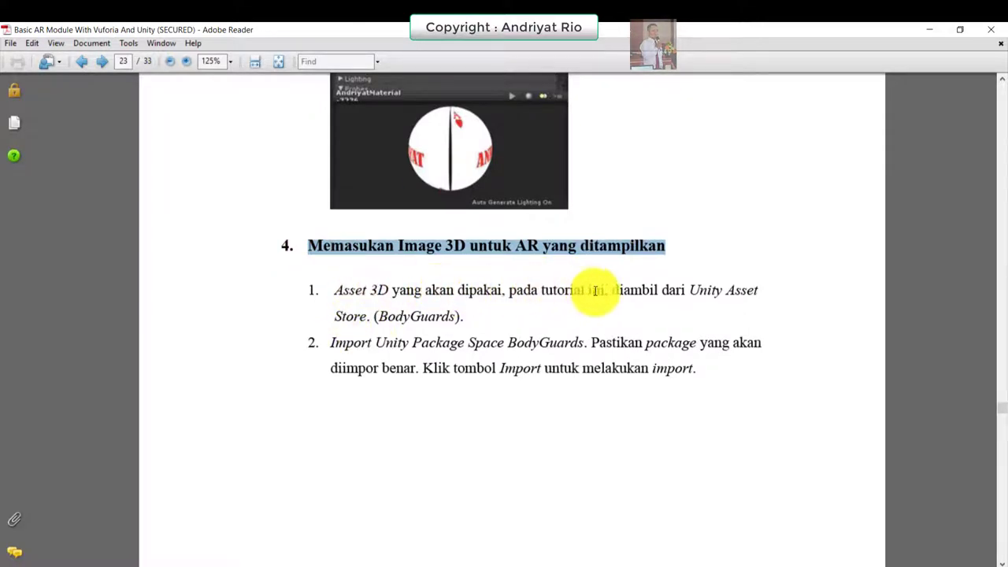
{"action": "scroll", "coordinate": [598, 308], "scroll_direction": "down", "scroll_amount": 3}
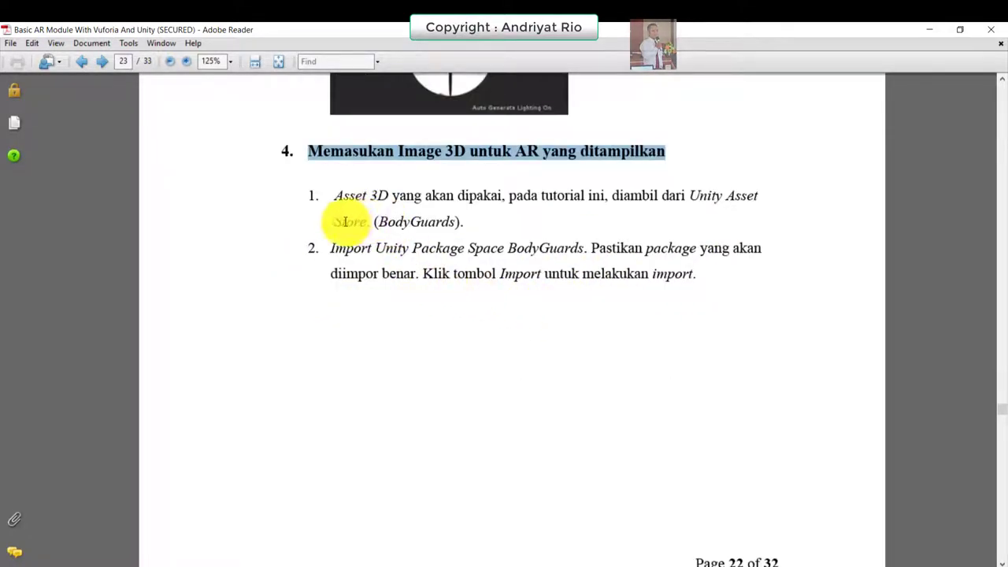
{"action": "left_click_drag", "start_coordinate": [344, 222], "coordinate": [522, 226]}
{"action": "left_click", "coordinate": [522, 230]}
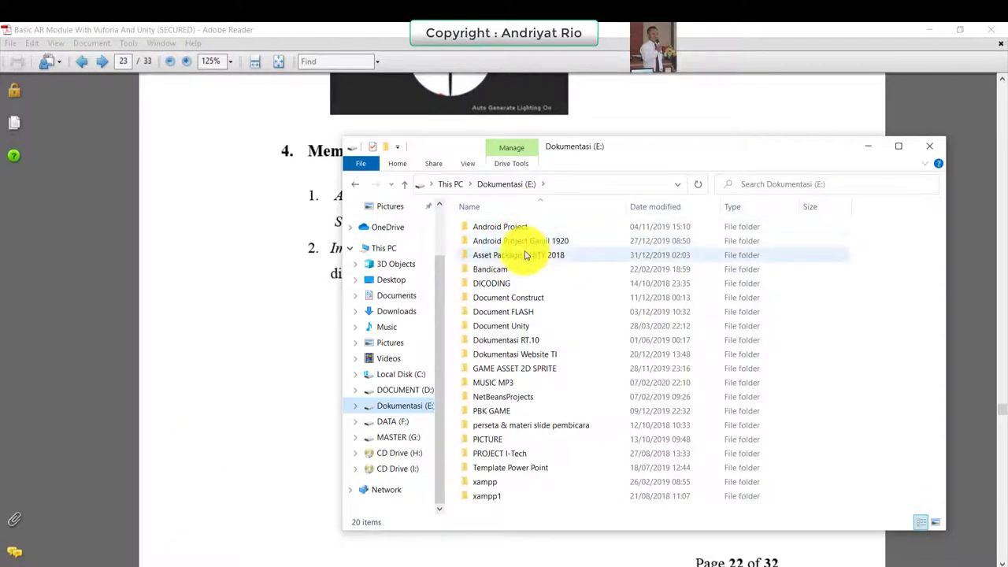
Step: Locate BodyGuard.unitypackage in Asset Package UNITY 2018, then highlight the guide's Import step
{"action": "double_click", "coordinate": [525, 255]}
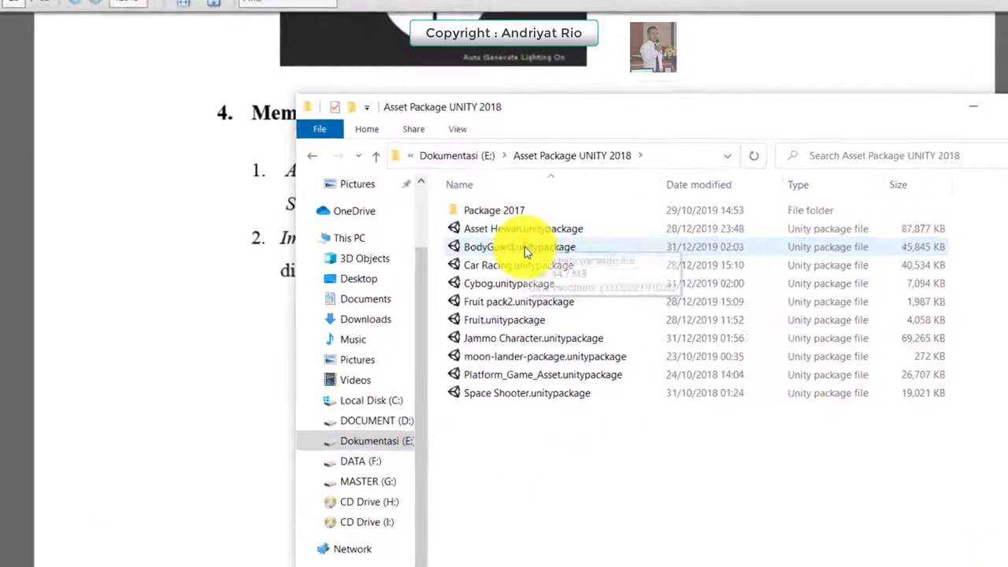
{"action": "left_click", "coordinate": [516, 255]}
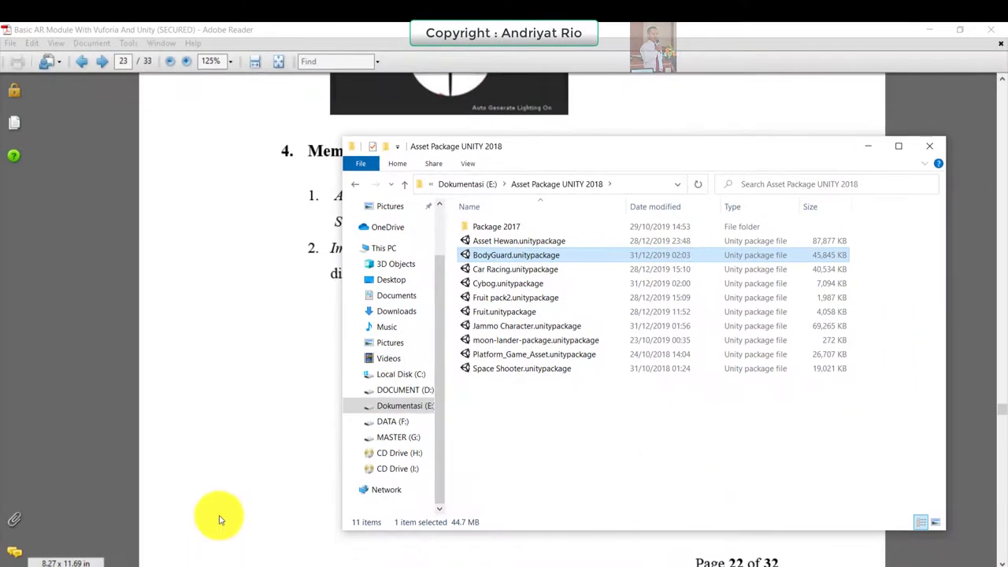
{"action": "left_click", "coordinate": [222, 477]}
{"action": "left_click_drag", "start_coordinate": [331, 250], "coordinate": [612, 254]}
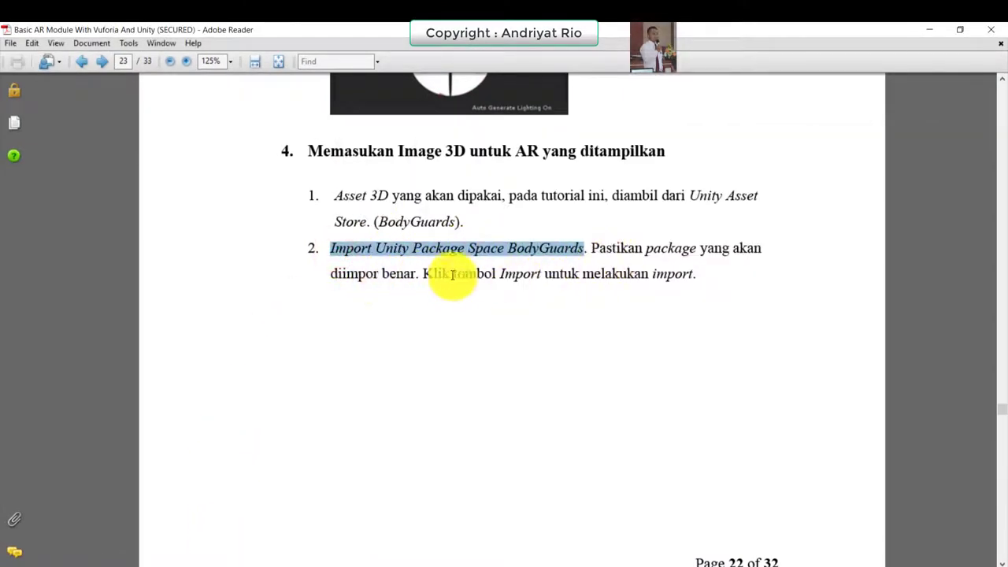
Step: Scroll to page 24's Import Unity Package screenshot and step 3
{"action": "scroll", "coordinate": [591, 288], "scroll_direction": "down", "scroll_amount": 4}
{"action": "scroll", "coordinate": [544, 301], "scroll_direction": "down", "scroll_amount": 7}
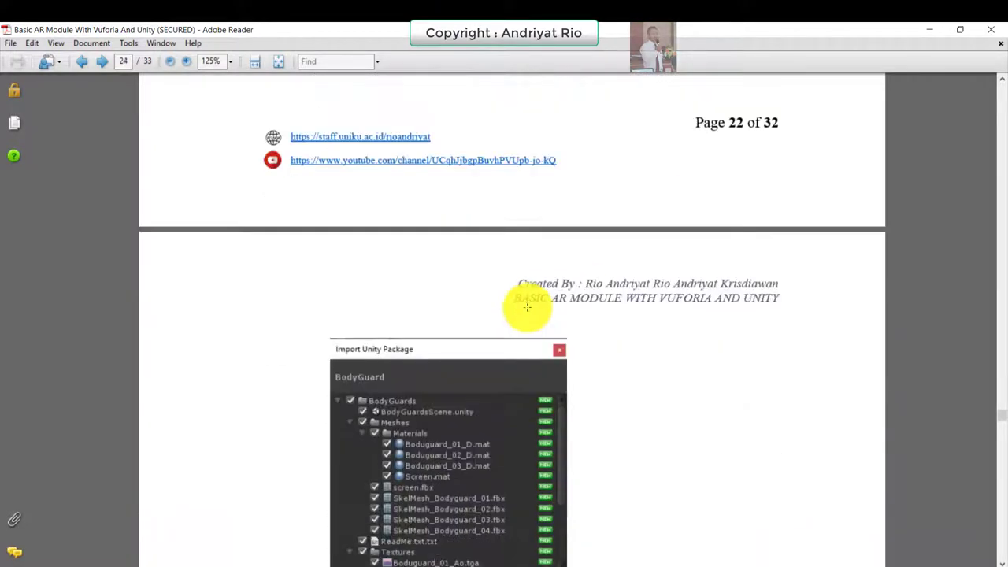
{"action": "scroll", "coordinate": [526, 307], "scroll_direction": "down", "scroll_amount": 8}
{"action": "scroll", "coordinate": [525, 307], "scroll_direction": "down", "scroll_amount": 2}
{"action": "scroll", "coordinate": [522, 304], "scroll_direction": "down", "scroll_amount": 1}
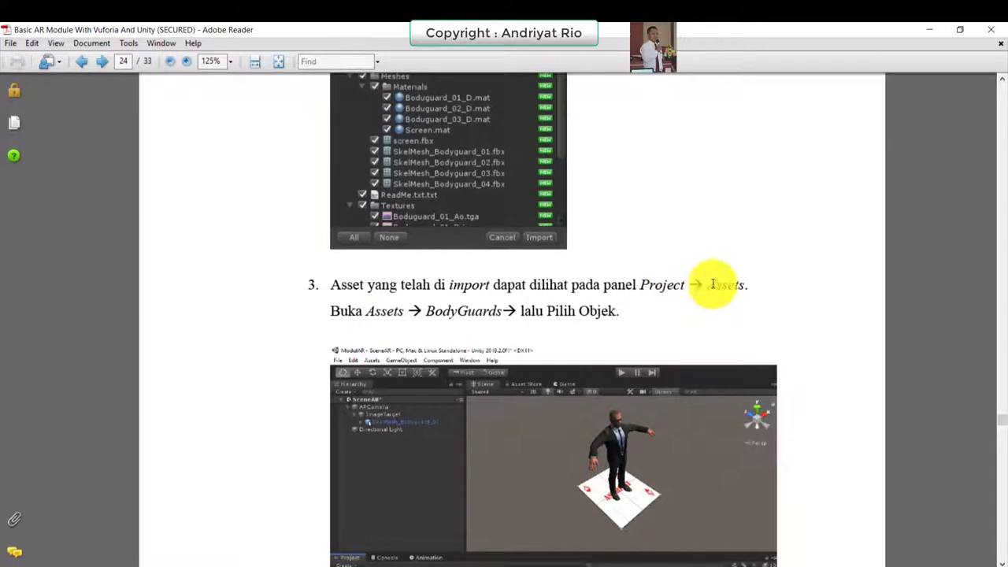
{"action": "scroll", "coordinate": [543, 349], "scroll_direction": "down", "scroll_amount": 3}
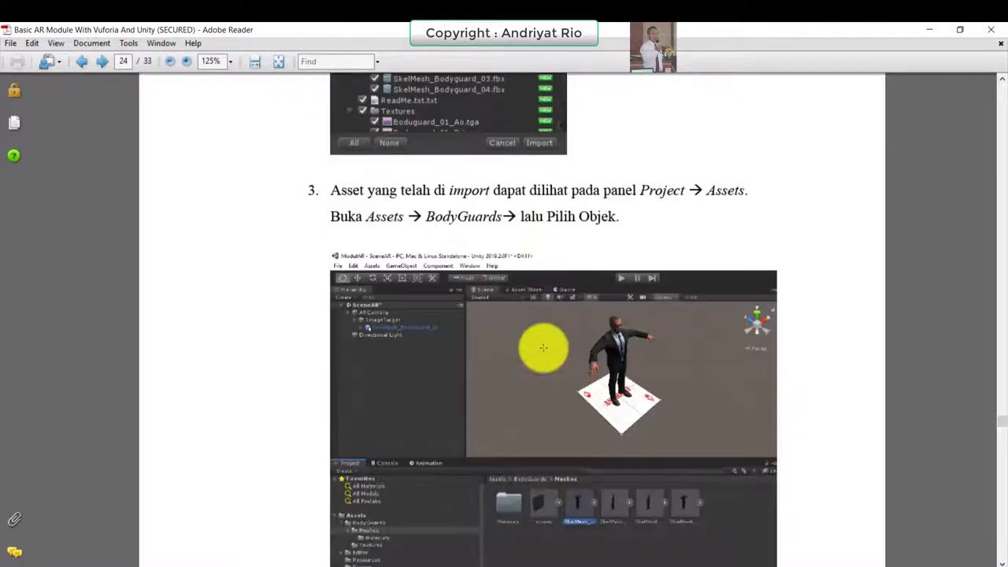
Step: Import all assets of BodyGuard.unitypackage from E:\Asset Package UNITY 2018 as a custom package
{"action": "mouse_move", "coordinate": [224, 561]}
{"action": "left_click", "coordinate": [281, 535]}
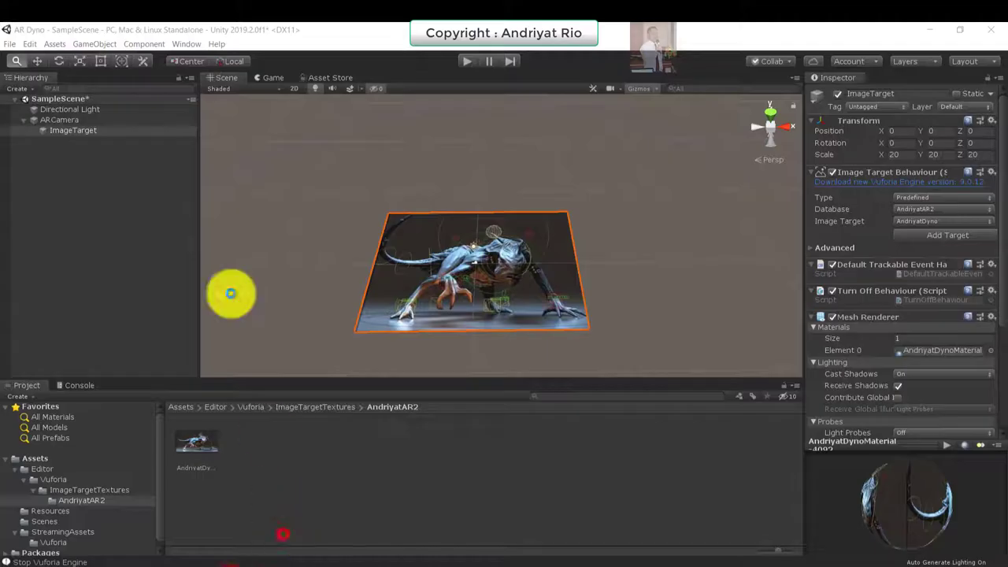
{"action": "left_click", "coordinate": [95, 45]}
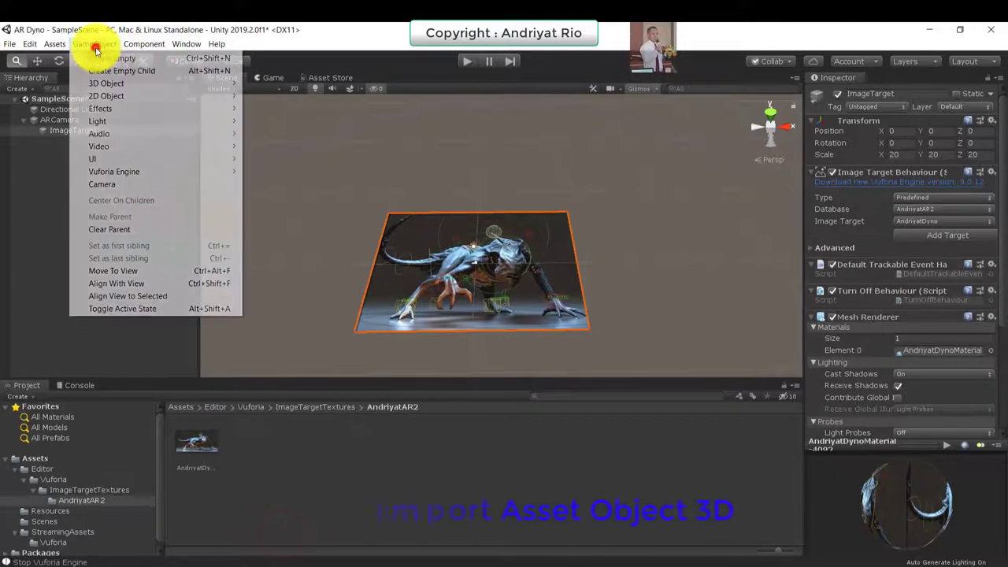
{"action": "mouse_move", "coordinate": [59, 49]}
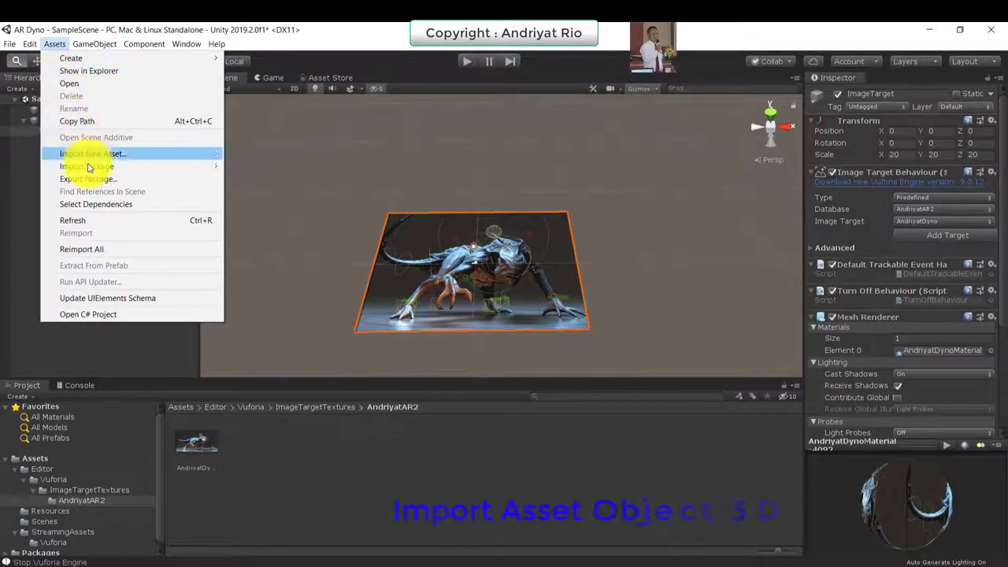
{"action": "mouse_move", "coordinate": [124, 164]}
{"action": "left_click", "coordinate": [256, 166]}
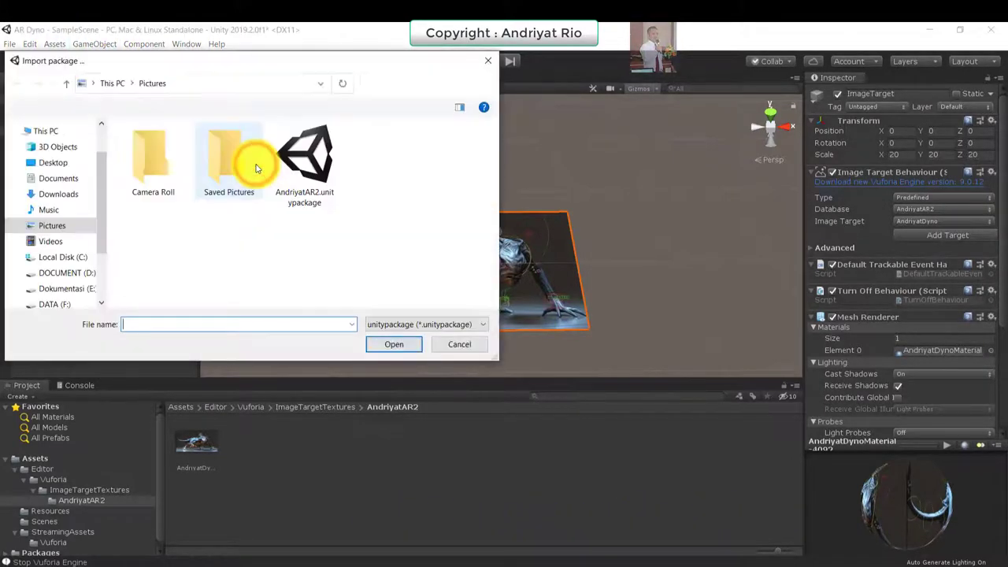
{"action": "left_click_drag", "start_coordinate": [101, 198], "coordinate": [78, 236]}
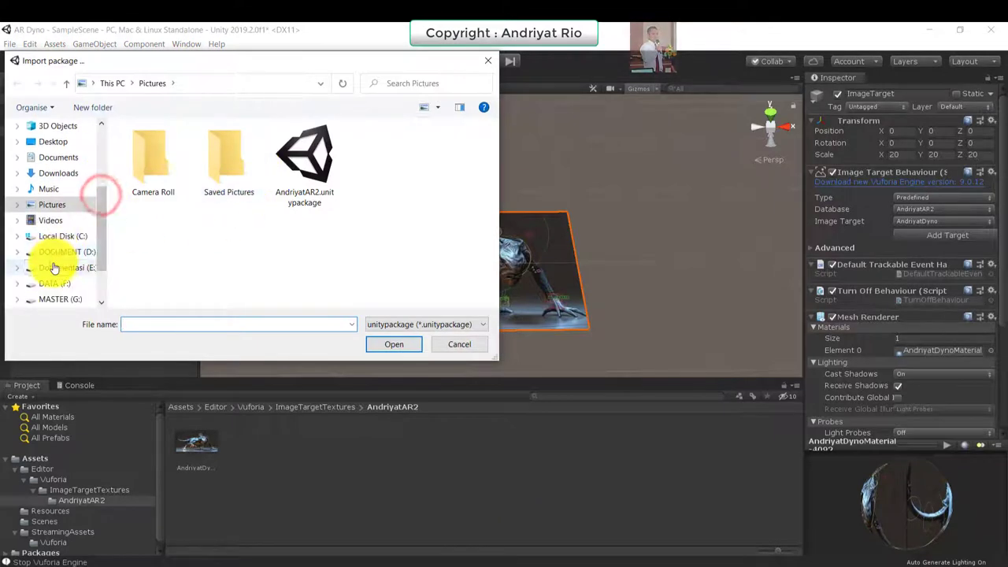
{"action": "left_click", "coordinate": [59, 265]}
{"action": "double_click", "coordinate": [165, 175]}
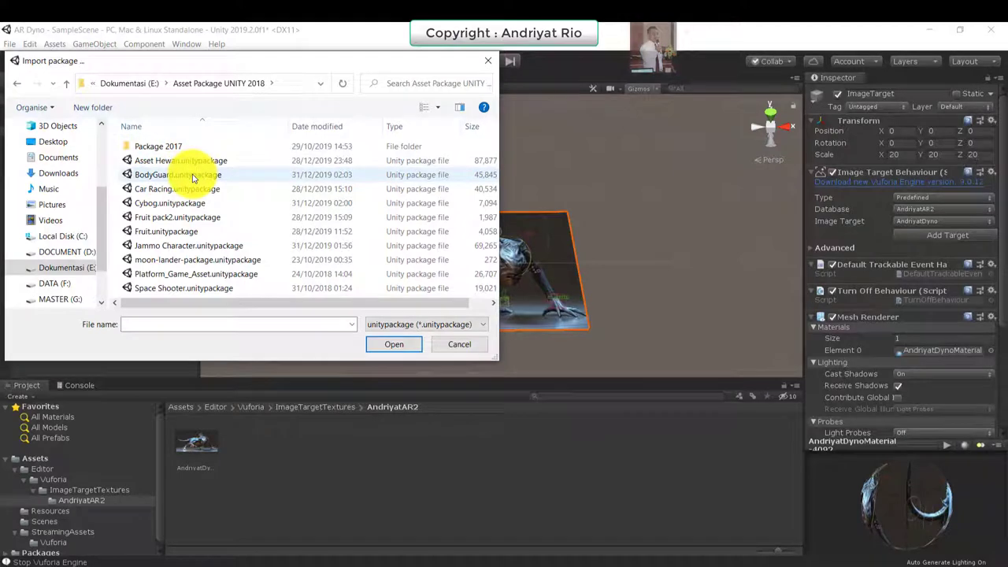
{"action": "double_click", "coordinate": [193, 176]}
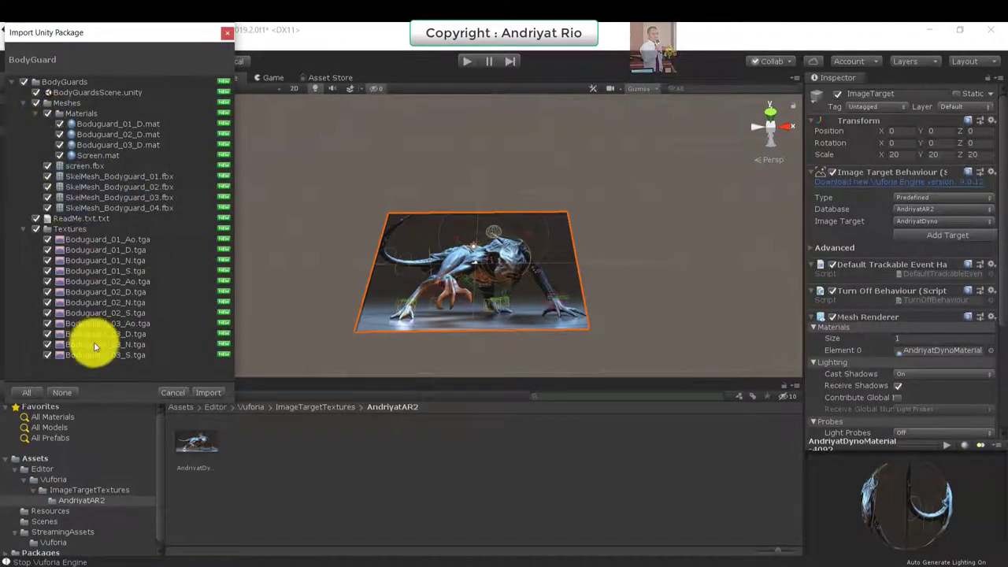
{"action": "left_click", "coordinate": [208, 393]}
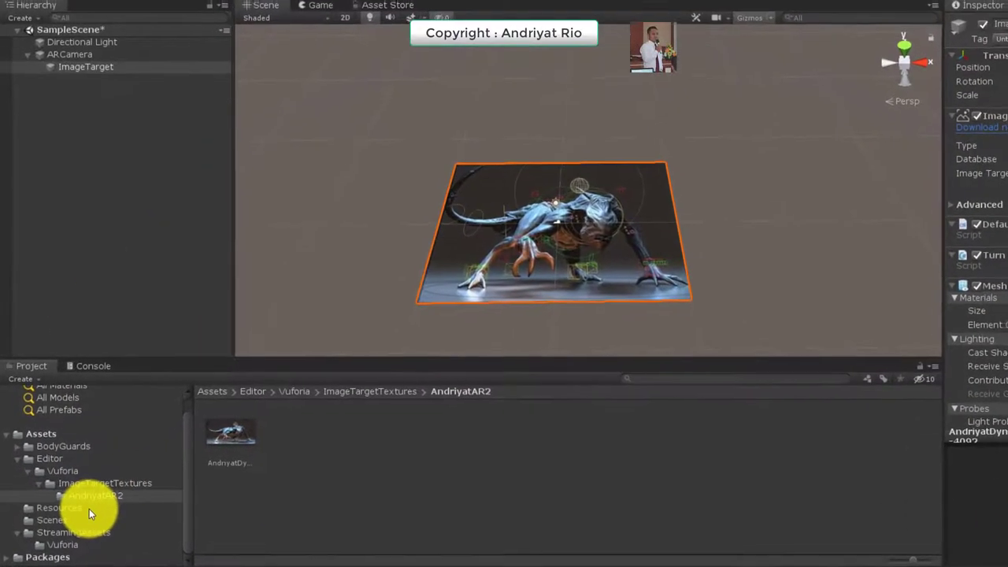
Step: Open Assets > BodyGuards > Meshes, select SkelMesh_Bodyguard_02, and bring the tutorial PDF forward
{"action": "left_click", "coordinate": [7, 557]}
{"action": "scroll", "coordinate": [80, 487], "scroll_direction": "down", "scroll_amount": 3}
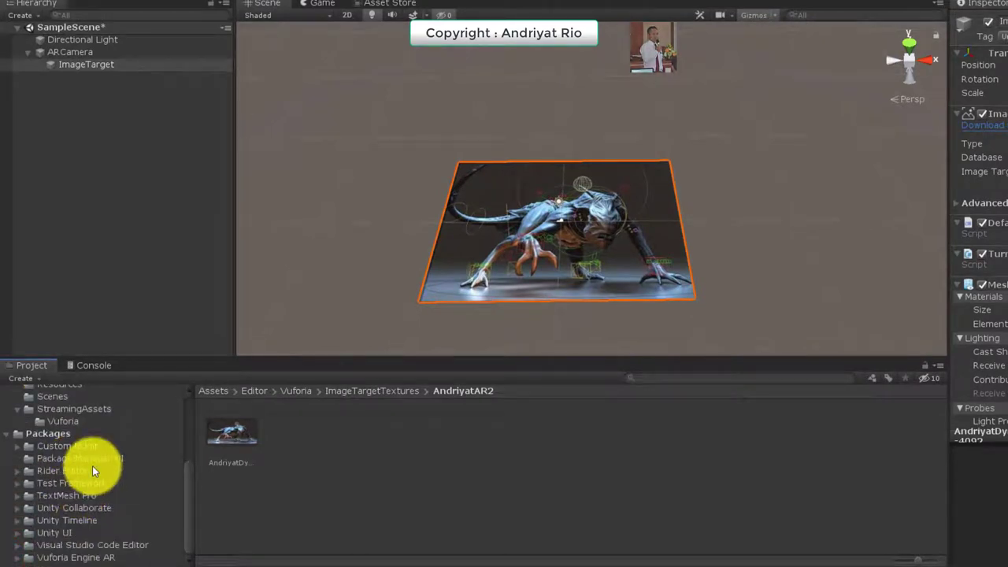
{"action": "scroll", "coordinate": [93, 466], "scroll_direction": "up", "scroll_amount": 5}
{"action": "left_click", "coordinate": [83, 464]}
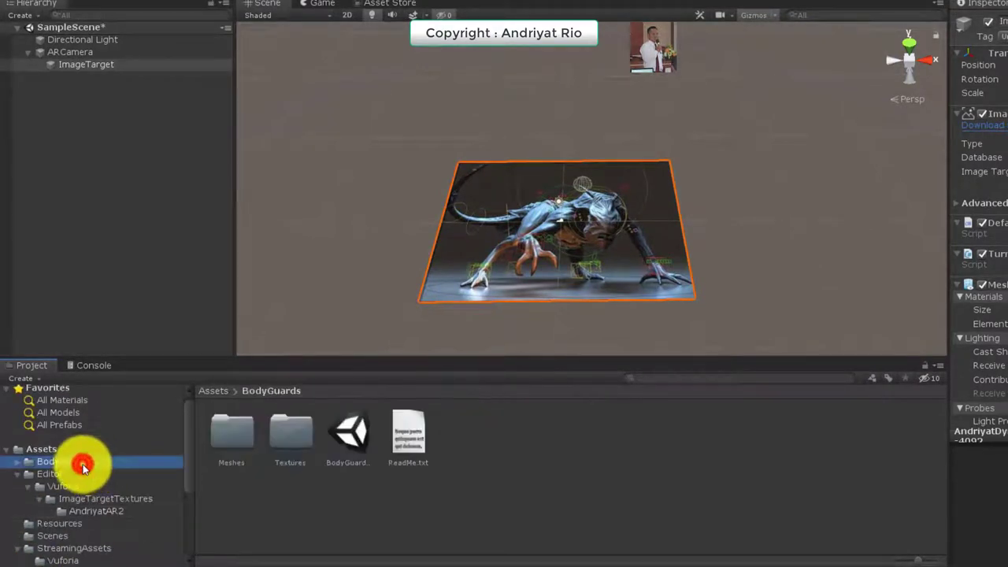
{"action": "double_click", "coordinate": [235, 438]}
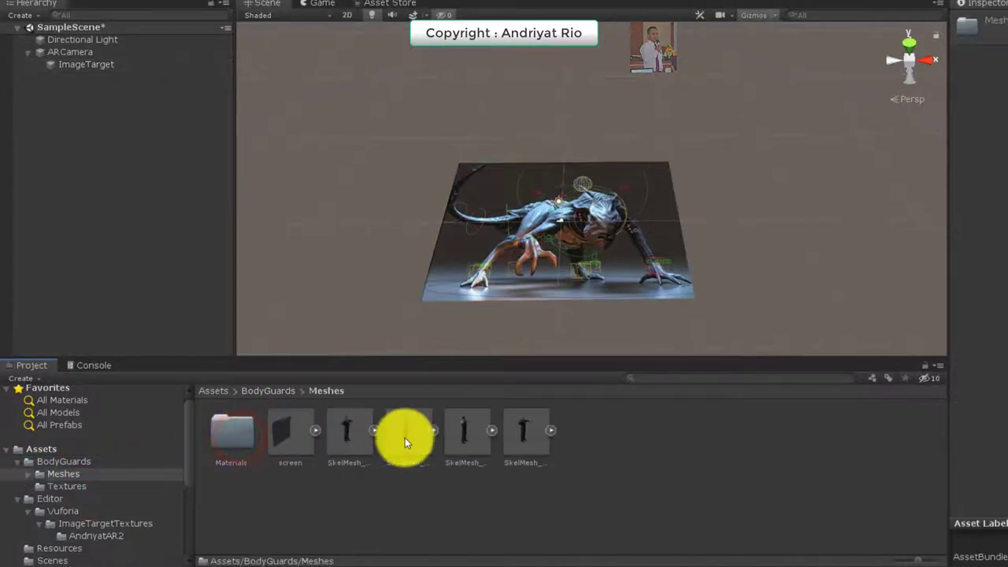
{"action": "left_click", "coordinate": [405, 438]}
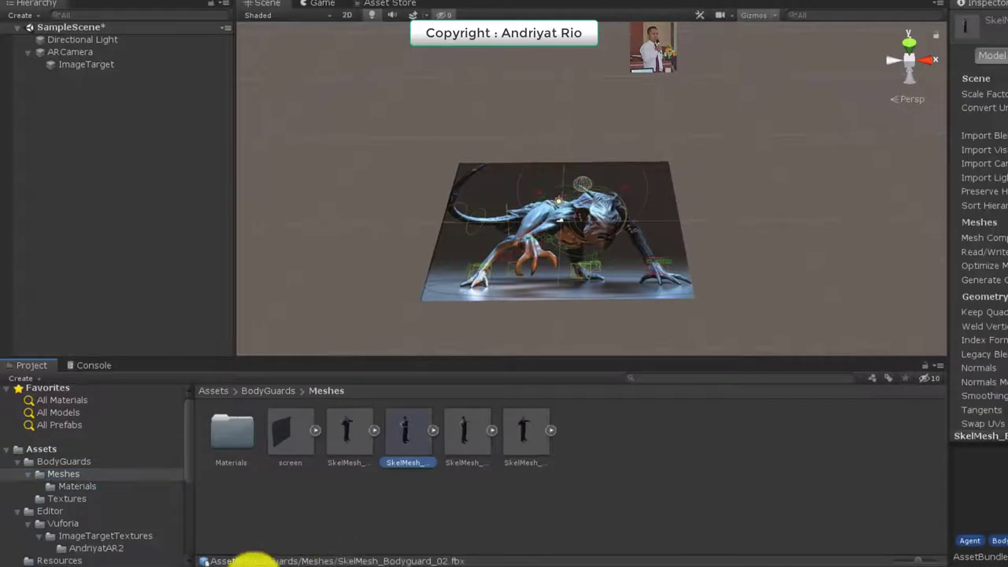
{"action": "left_click", "coordinate": [221, 534]}
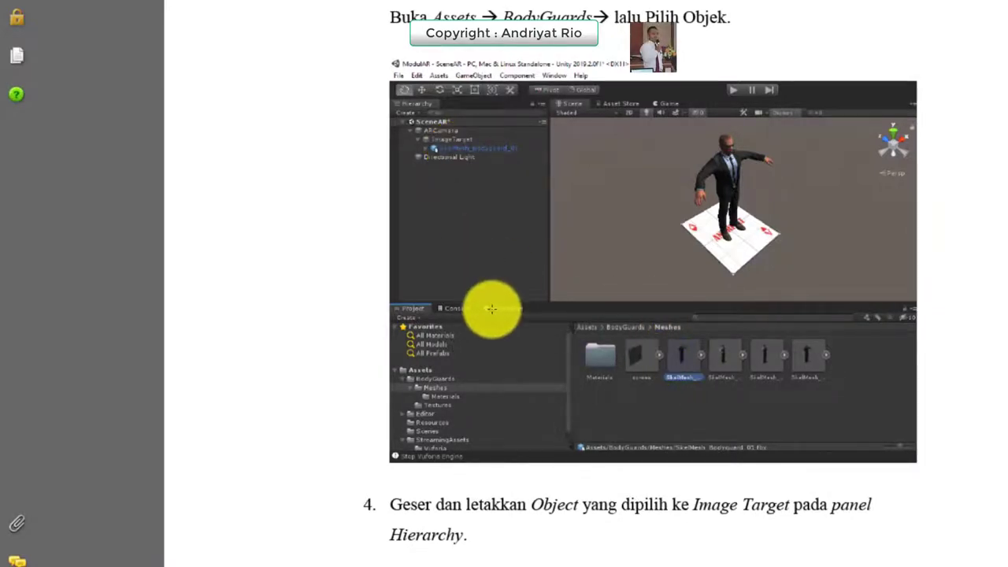
Step: Highlight 'Object', 'Image Target' and 'Hierarchy' in the guide's step 4
{"action": "scroll", "coordinate": [491, 304], "scroll_direction": "down", "scroll_amount": 3}
{"action": "left_click", "coordinate": [539, 359]}
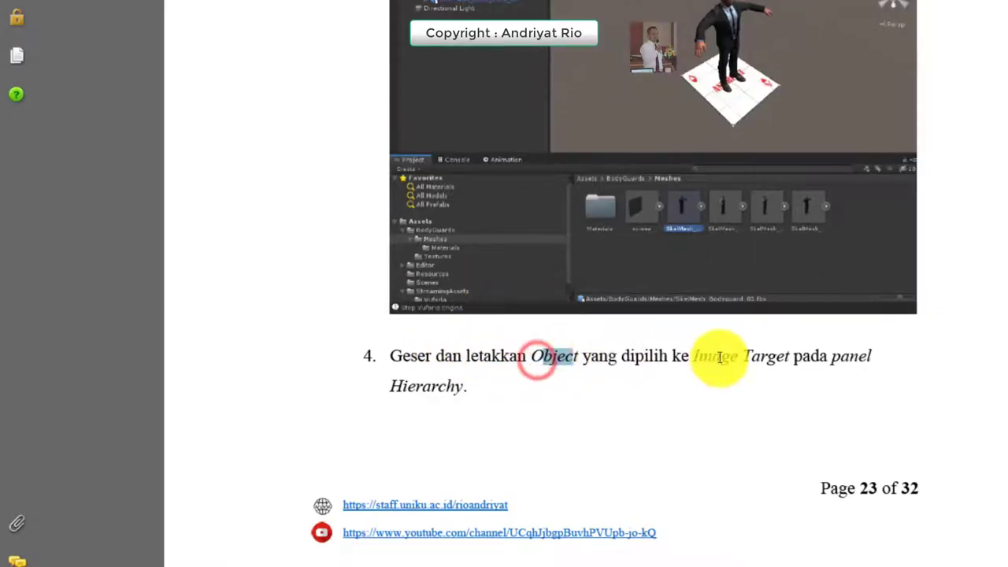
{"action": "left_click_drag", "start_coordinate": [717, 359], "coordinate": [784, 356]}
{"action": "scroll", "coordinate": [387, 266], "scroll_direction": "down", "scroll_amount": 3}
{"action": "double_click", "coordinate": [421, 241]}
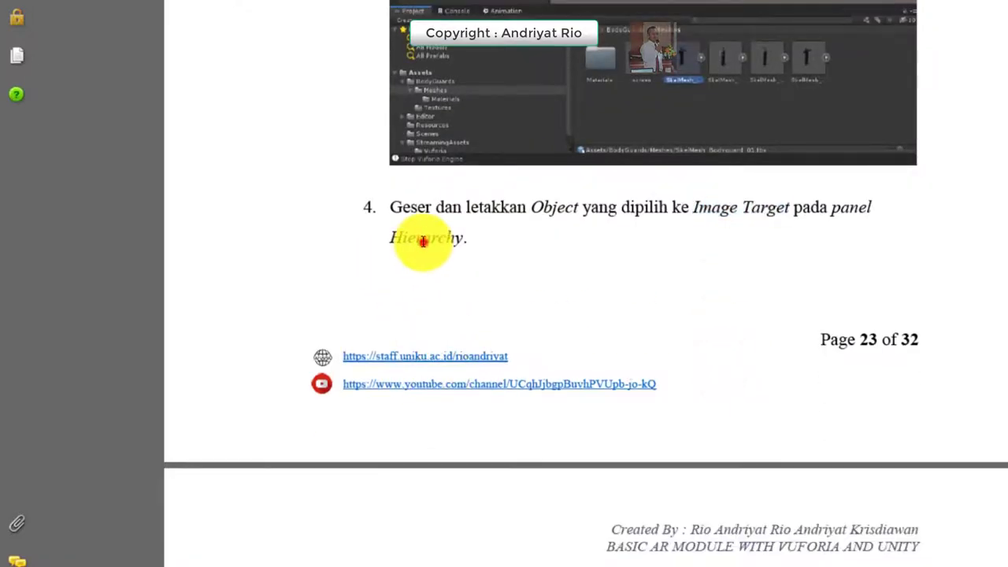
Step: Scroll further through the guide, then return to the Unity editor
{"action": "scroll", "coordinate": [544, 288], "scroll_direction": "down", "scroll_amount": 4}
{"action": "scroll", "coordinate": [545, 291], "scroll_direction": "down", "scroll_amount": 5}
{"action": "scroll", "coordinate": [545, 288], "scroll_direction": "down", "scroll_amount": 1}
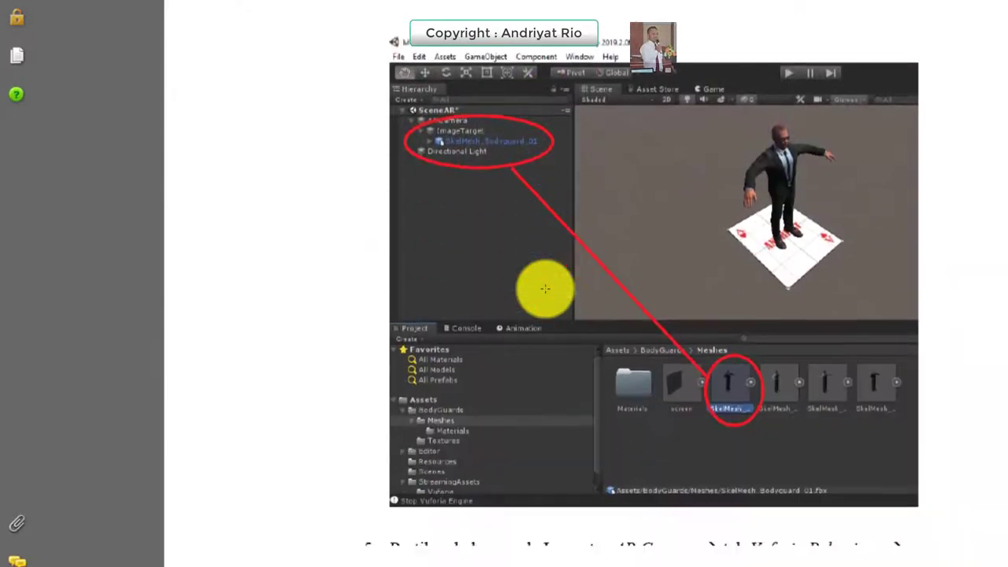
{"action": "scroll", "coordinate": [544, 289], "scroll_direction": "down", "scroll_amount": 2}
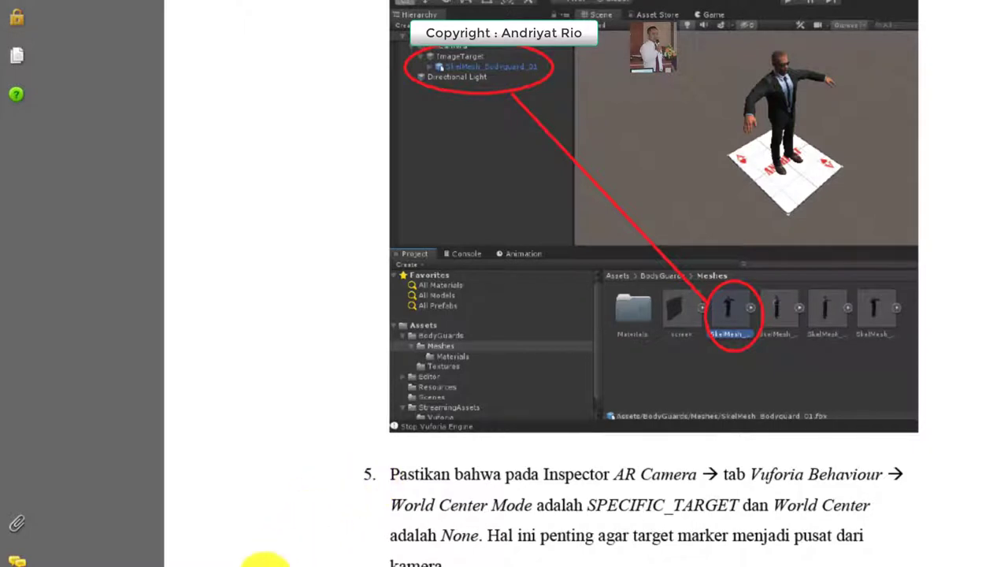
{"action": "mouse_move", "coordinate": [268, 564]}
{"action": "left_click", "coordinate": [318, 559]}
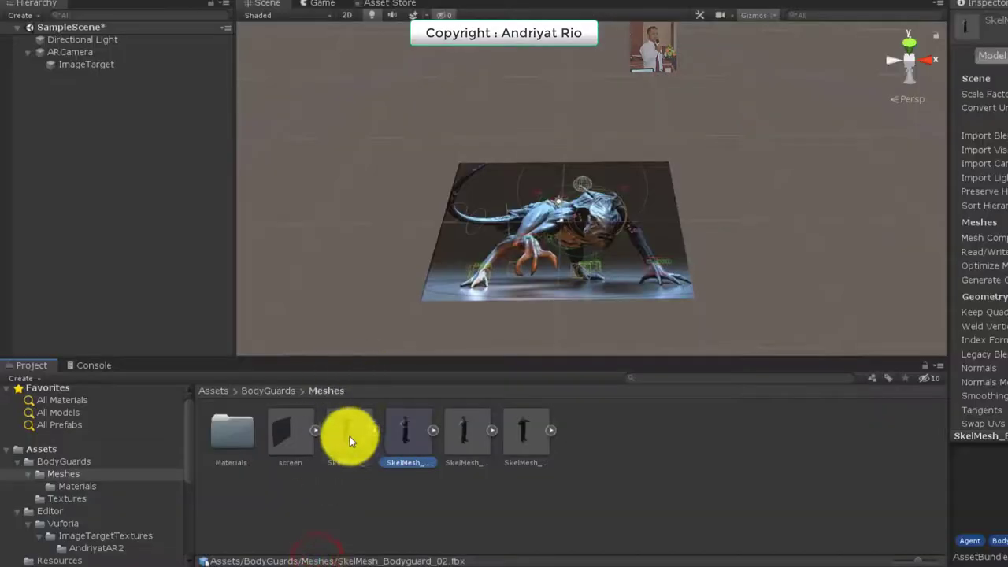
Step: Drag SkelMesh_Bodyguard_02 onto ImageTarget in the Hierarchy to make it a child
{"action": "left_click_drag", "start_coordinate": [402, 428], "coordinate": [88, 67]}
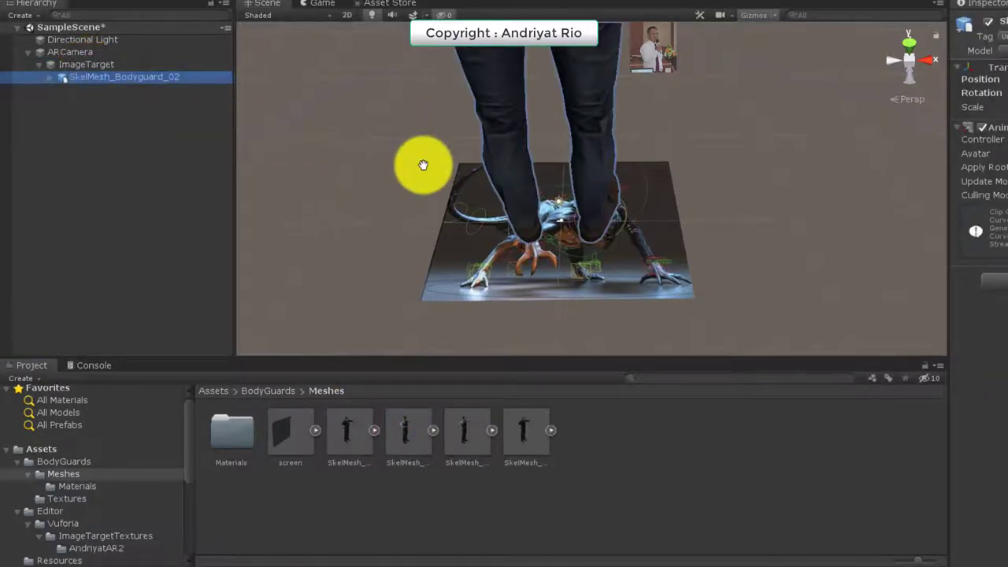
{"action": "scroll", "coordinate": [423, 165], "scroll_direction": "down", "scroll_amount": 3}
{"action": "scroll", "coordinate": [422, 162], "scroll_direction": "down", "scroll_amount": 2}
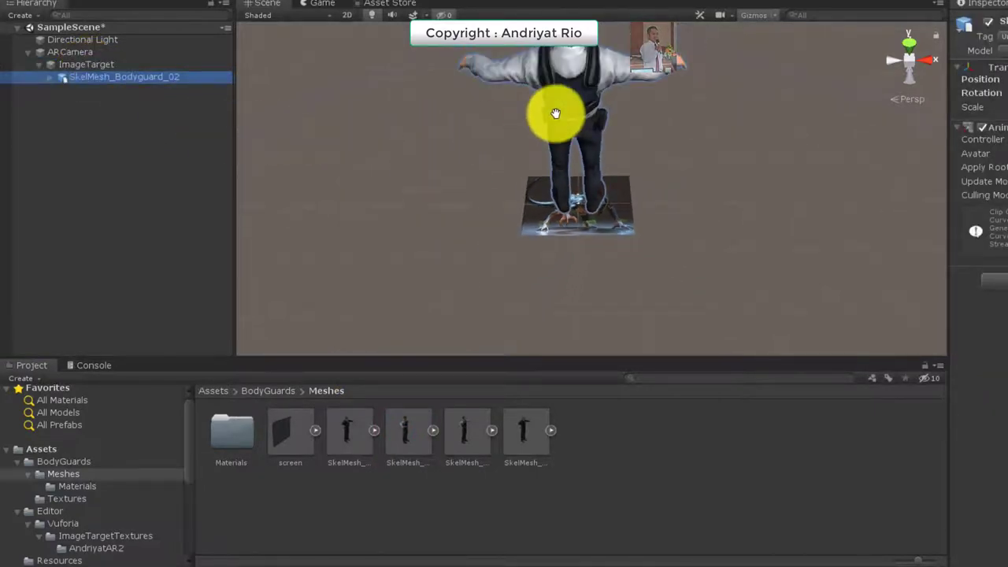
{"action": "scroll", "coordinate": [553, 105], "scroll_direction": "down", "scroll_amount": 1}
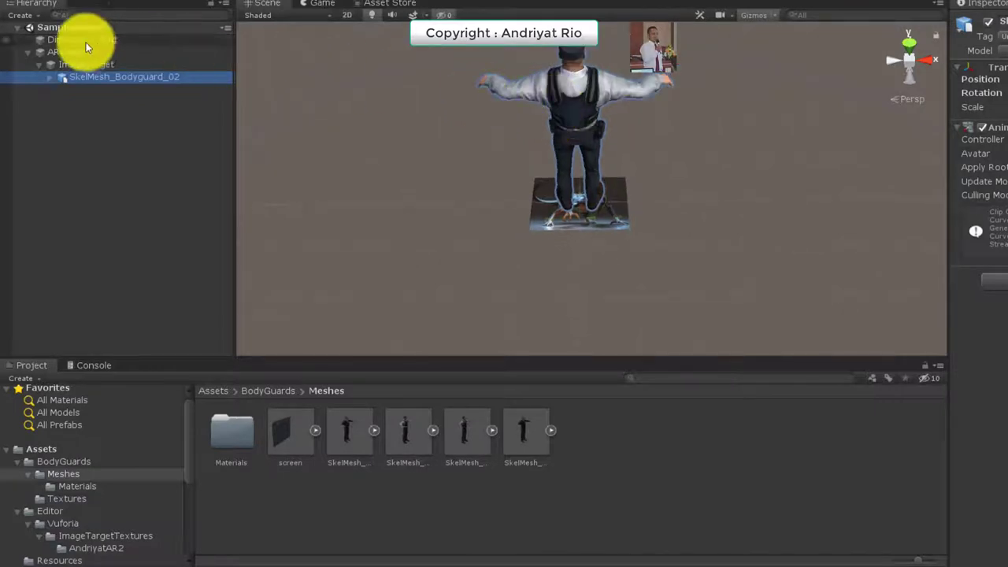
Step: Frame the bodyguard character in the Scene view and orbit around it
{"action": "double_click", "coordinate": [126, 78]}
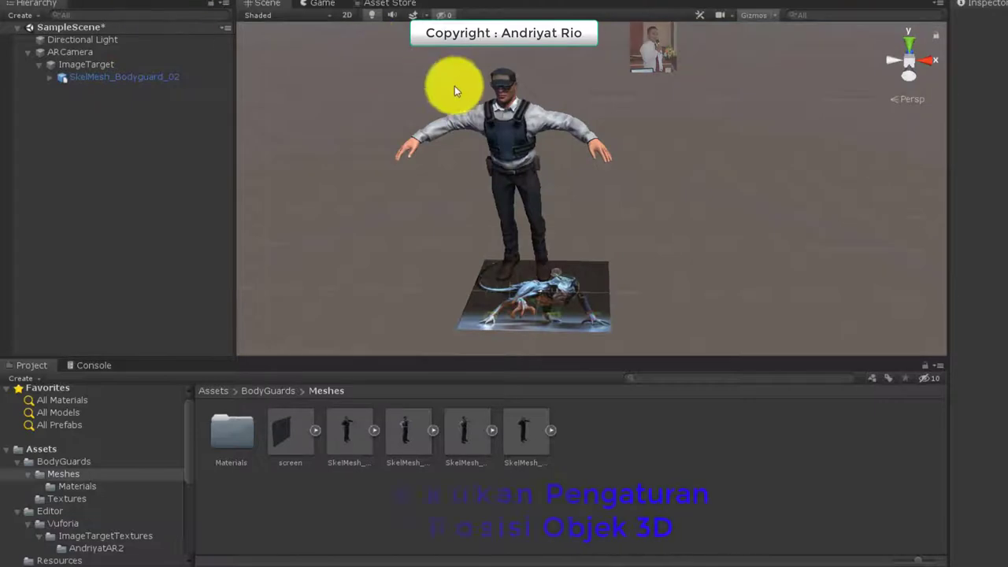
{"action": "left_click", "coordinate": [160, 78]}
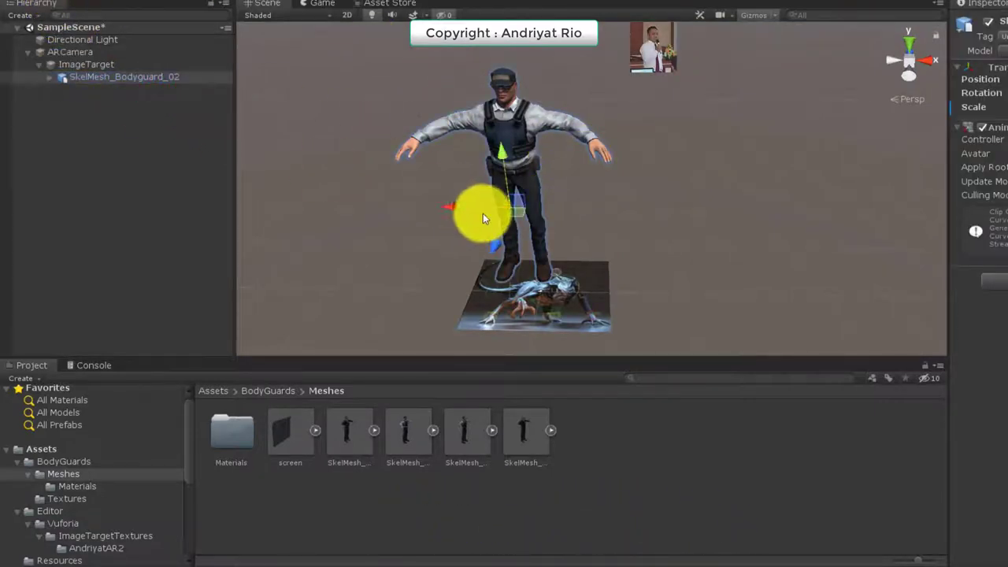
{"action": "mouse_move", "coordinate": [213, 559]}
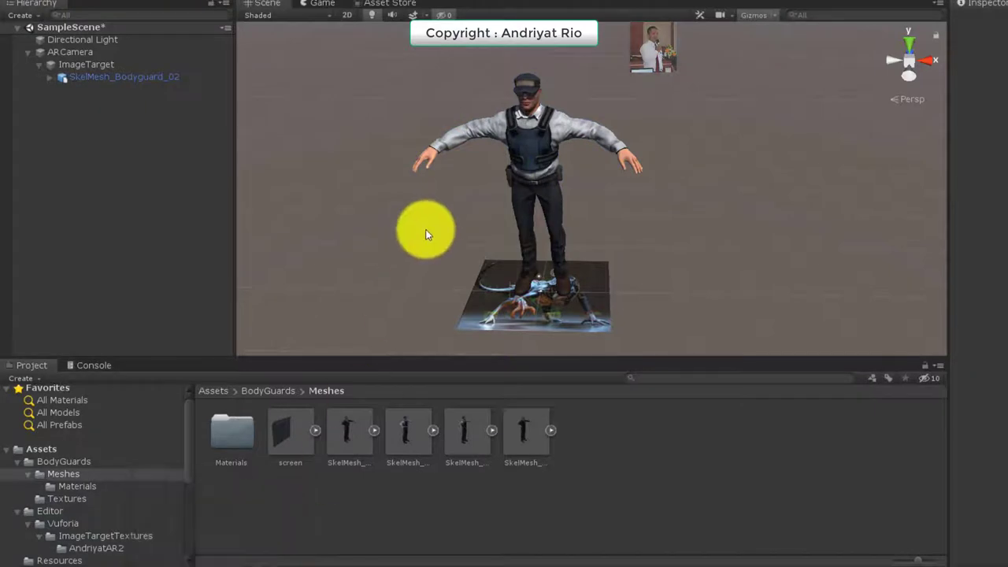
{"action": "mouse_move", "coordinate": [426, 228]}
{"action": "left_mouse_down", "text": "alt"}
{"action": "mouse_move", "coordinate": [386, 197]}
{"action": "mouse_move", "coordinate": [394, 220]}
{"action": "left_mouse_up", "text": "alt"}
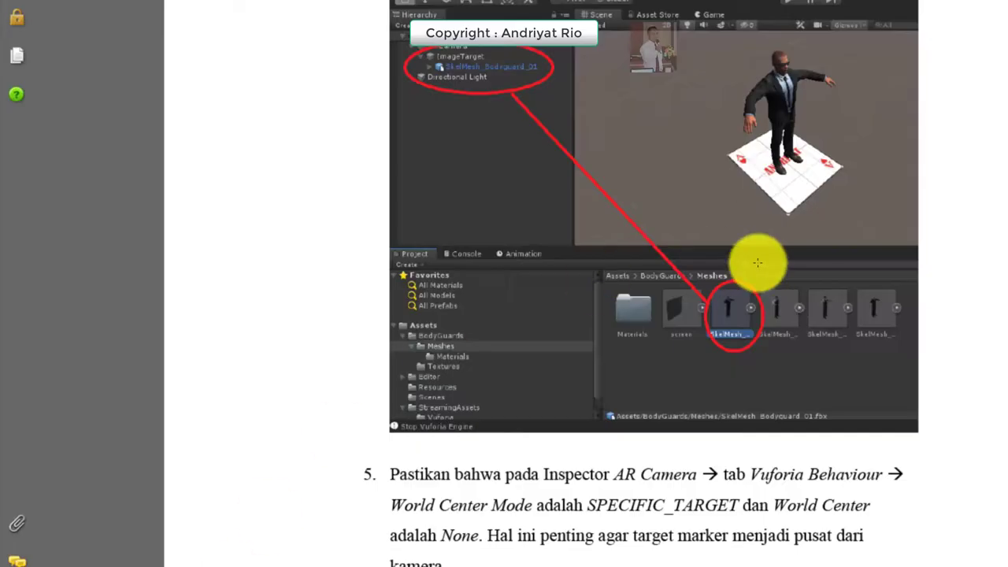
{"action": "scroll", "coordinate": [756, 264], "scroll_direction": "down", "scroll_amount": 3}
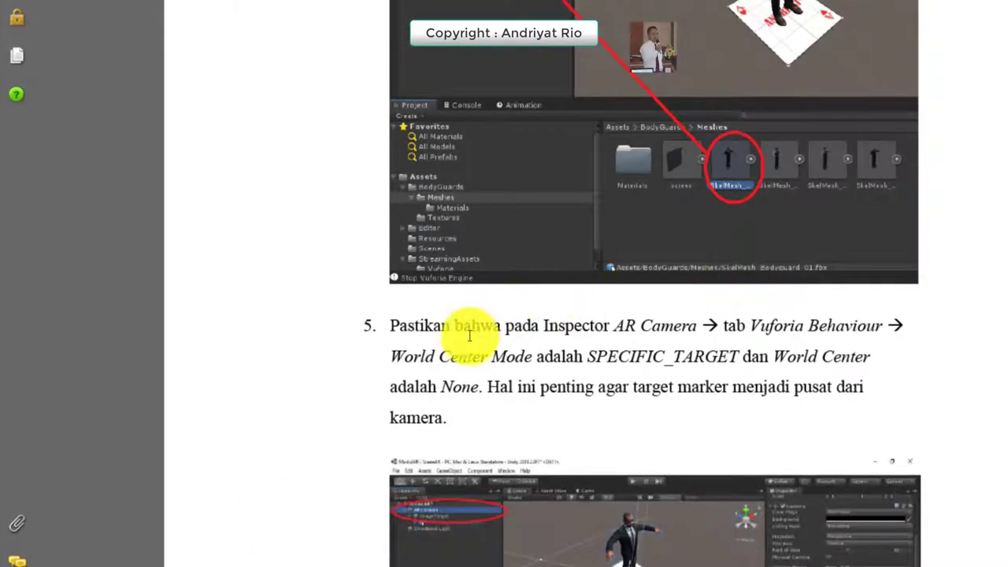
{"action": "left_click_drag", "start_coordinate": [457, 326], "coordinate": [611, 325]}
{"action": "scroll", "coordinate": [693, 315], "scroll_direction": "down", "scroll_amount": 3}
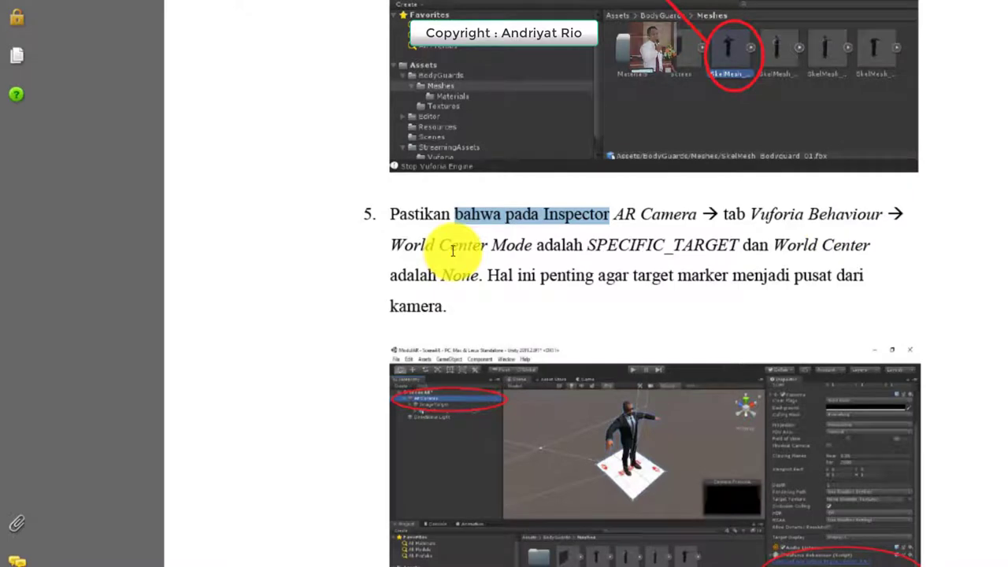
{"action": "scroll", "coordinate": [761, 226], "scroll_direction": "down", "scroll_amount": 8}
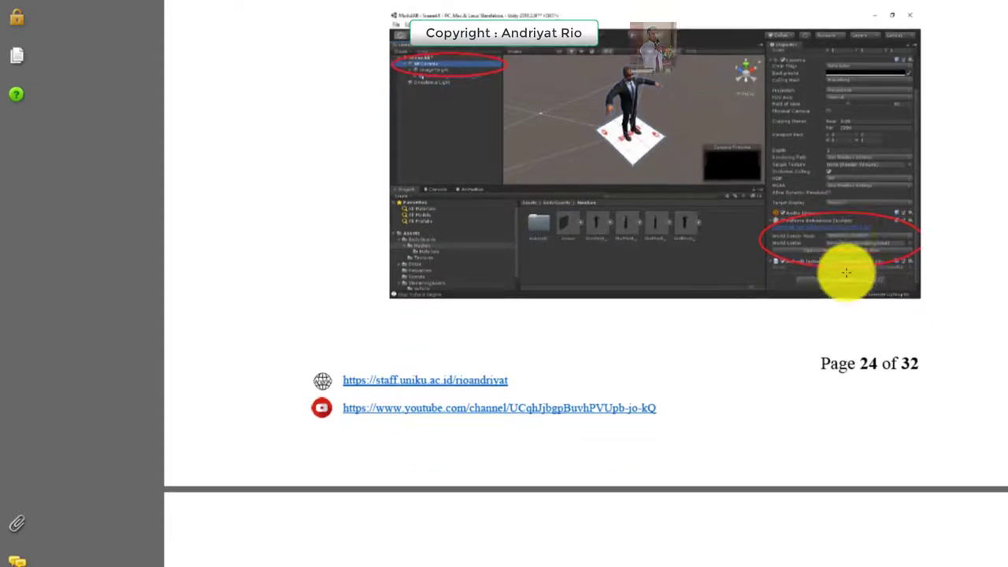
{"action": "scroll", "coordinate": [846, 272], "scroll_direction": "down", "scroll_amount": 9}
{"action": "scroll", "coordinate": [847, 273], "scroll_direction": "up", "scroll_amount": 3}
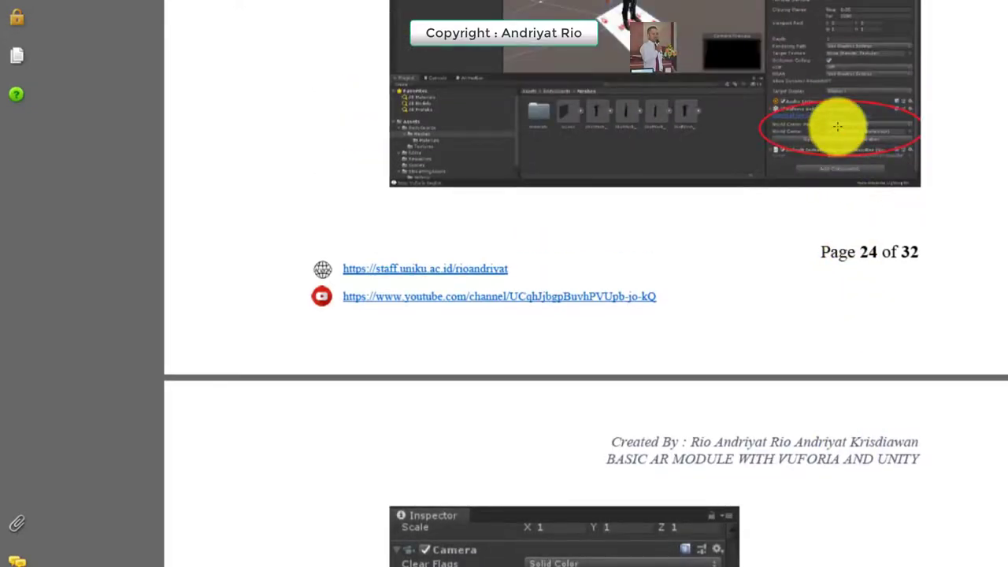
{"action": "scroll", "coordinate": [838, 126], "scroll_direction": "up", "scroll_amount": 2, "text": "ctrl"}
{"action": "scroll", "coordinate": [837, 126], "scroll_direction": "down", "scroll_amount": 2, "text": "ctrl"}
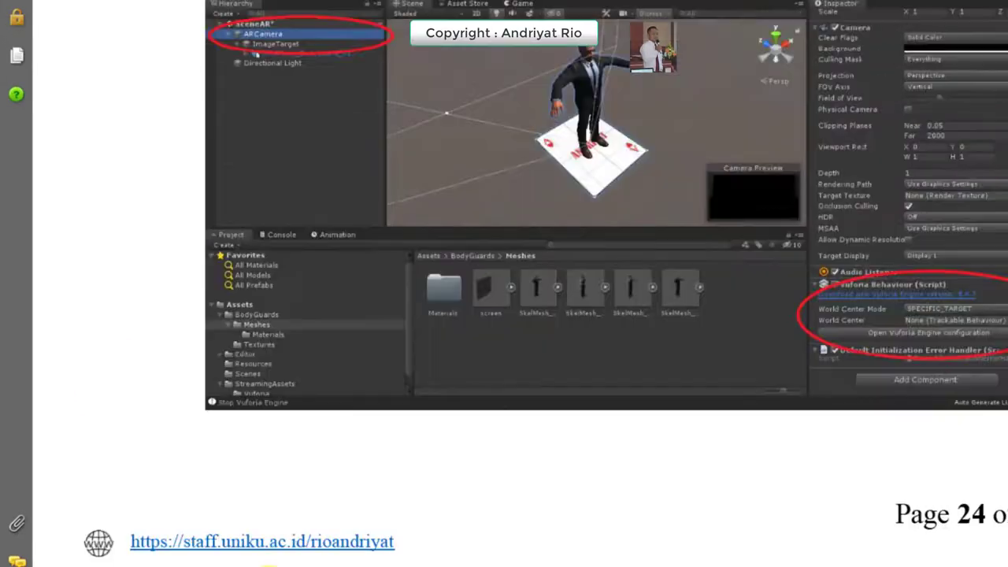
Step: Set ARCamera's Vuforia Behaviour World Center Mode to SPECIFIC_TARGET
{"action": "left_click", "coordinate": [349, 549]}
{"action": "left_click", "coordinate": [87, 58]}
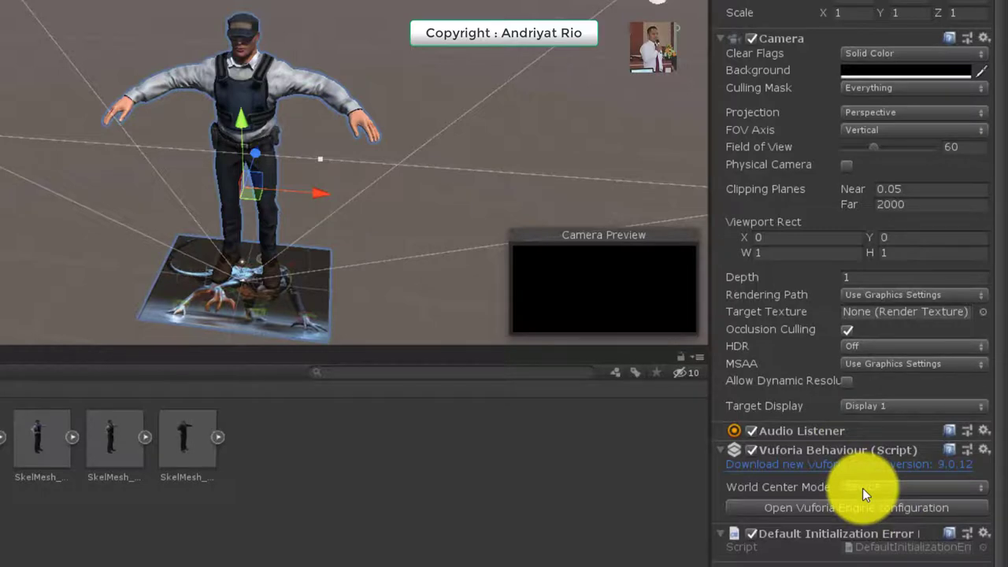
{"action": "left_click", "coordinate": [862, 489]}
{"action": "left_click", "coordinate": [874, 504]}
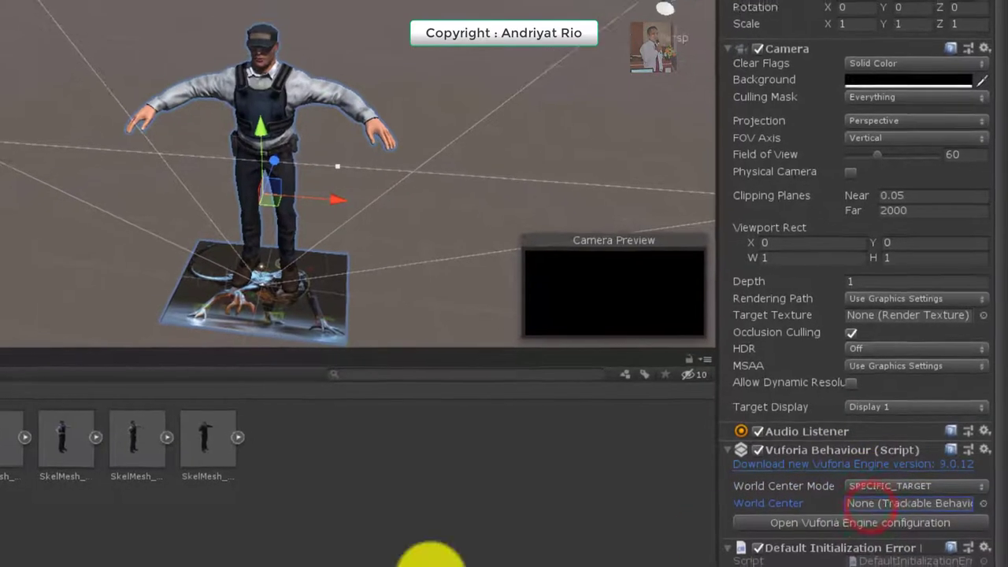
Step: Scroll down to the Play Mode testing section and highlight the step about starting Play mode
{"action": "scroll", "coordinate": [704, 349], "scroll_direction": "down", "scroll_amount": 5}
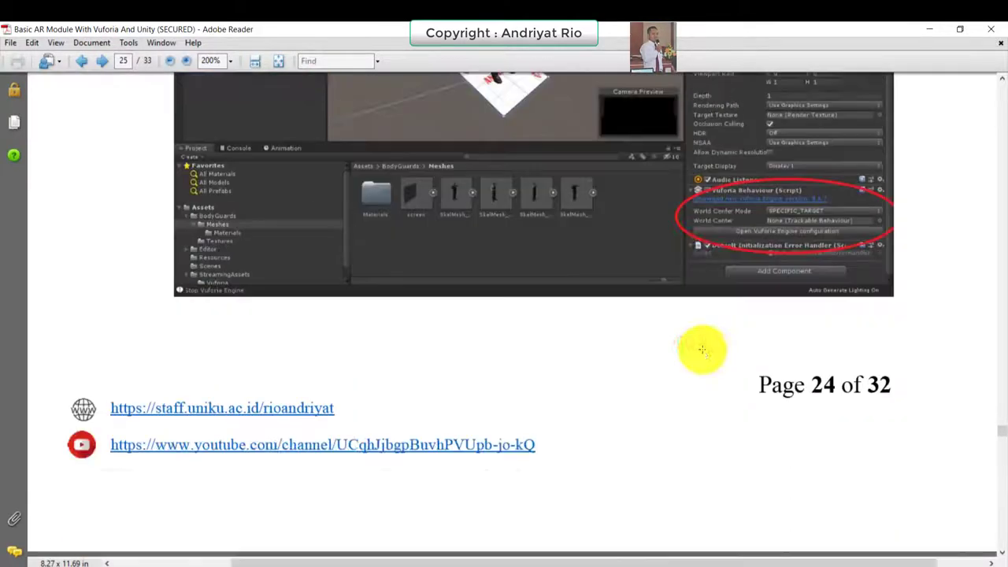
{"action": "scroll", "coordinate": [704, 349], "scroll_direction": "down", "scroll_amount": 2}
{"action": "scroll", "coordinate": [705, 350], "scroll_direction": "down", "scroll_amount": 3}
{"action": "scroll", "coordinate": [708, 354], "scroll_direction": "down", "scroll_amount": 2}
{"action": "scroll", "coordinate": [707, 354], "scroll_direction": "down", "scroll_amount": 2}
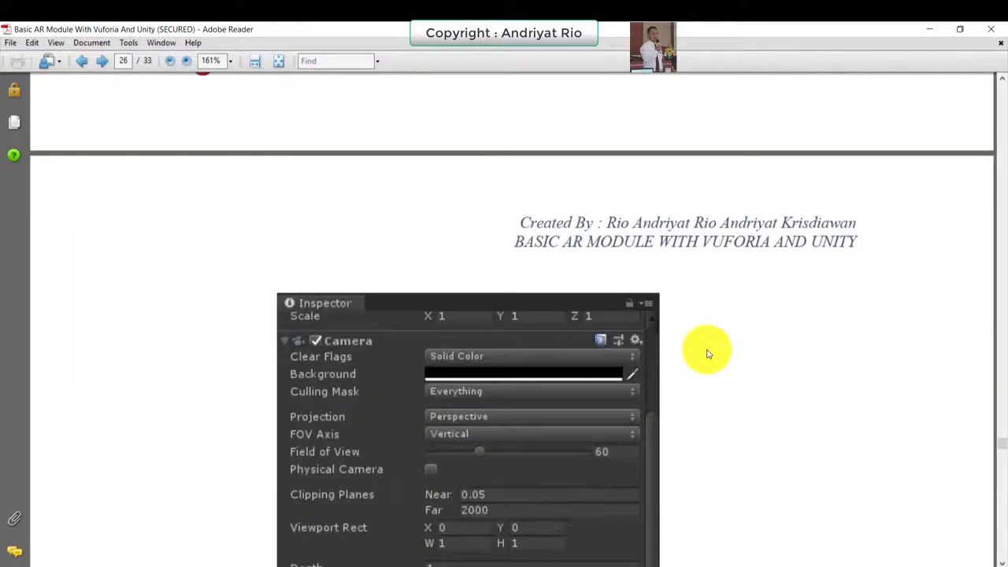
{"action": "scroll", "coordinate": [707, 354], "scroll_direction": "down", "scroll_amount": 4}
{"action": "scroll", "coordinate": [707, 354], "scroll_direction": "down", "scroll_amount": 4}
{"action": "scroll", "coordinate": [708, 353], "scroll_direction": "down", "scroll_amount": 4}
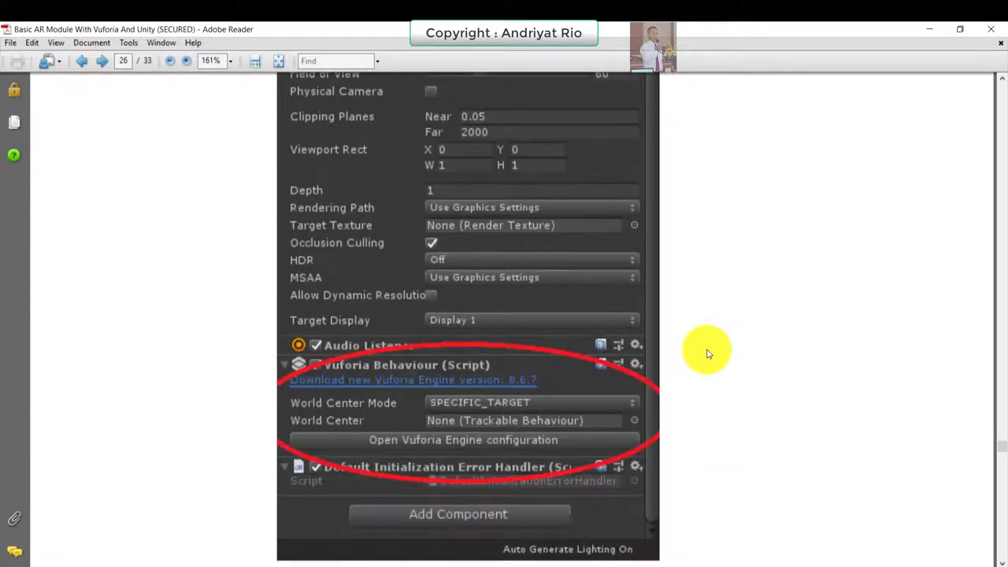
{"action": "scroll", "coordinate": [708, 354], "scroll_direction": "down", "scroll_amount": 1, "text": "ctrl"}
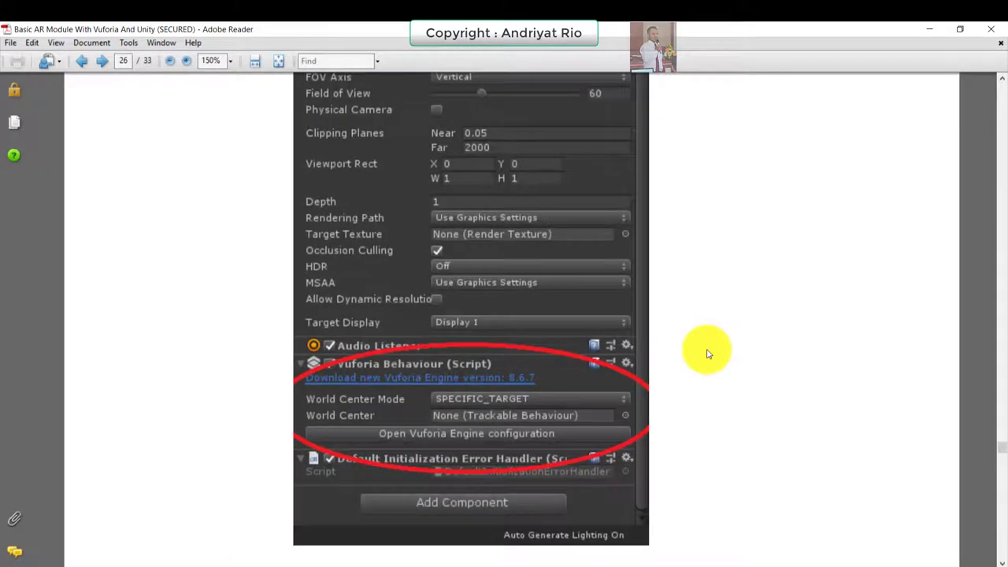
{"action": "scroll", "coordinate": [707, 353], "scroll_direction": "down", "scroll_amount": 8}
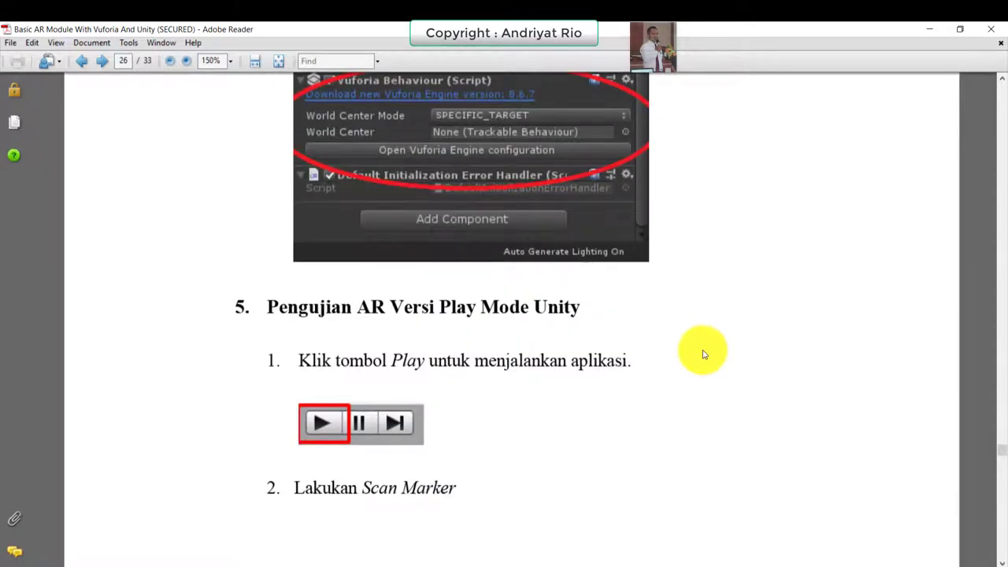
{"action": "left_click_drag", "start_coordinate": [300, 360], "coordinate": [472, 360]}
Step: Read through the AR screenshot section, then return to the Unity editor
{"action": "scroll", "coordinate": [549, 373], "scroll_direction": "down", "scroll_amount": 7}
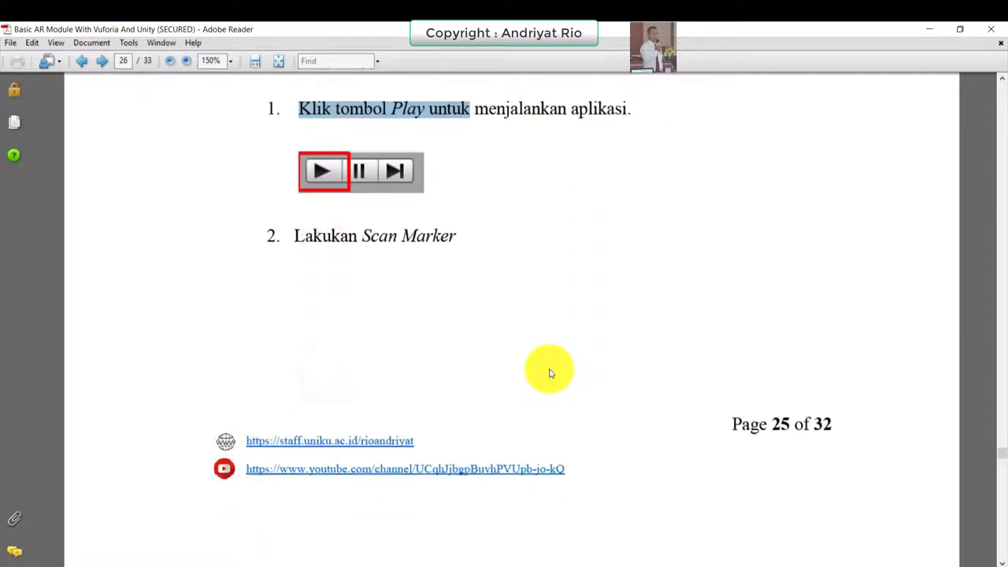
{"action": "scroll", "coordinate": [550, 371], "scroll_direction": "down", "scroll_amount": 7}
{"action": "scroll", "coordinate": [550, 371], "scroll_direction": "down", "scroll_amount": 8}
{"action": "scroll", "coordinate": [549, 369], "scroll_direction": "down", "scroll_amount": 6}
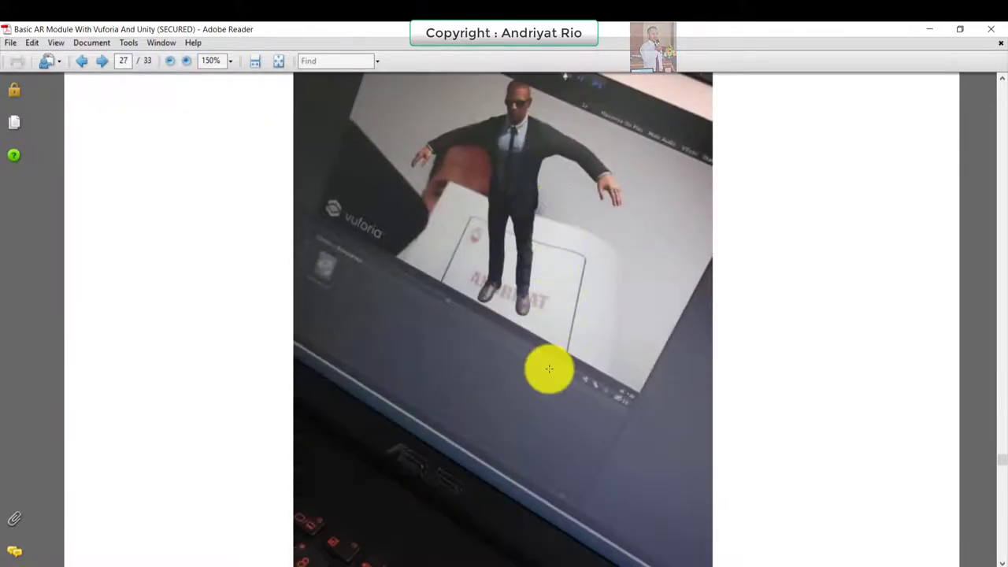
{"action": "scroll", "coordinate": [549, 368], "scroll_direction": "down", "scroll_amount": 4}
{"action": "scroll", "coordinate": [549, 370], "scroll_direction": "down", "scroll_amount": 6}
{"action": "scroll", "coordinate": [550, 371], "scroll_direction": "down", "scroll_amount": 1}
{"action": "scroll", "coordinate": [551, 373], "scroll_direction": "down", "scroll_amount": 4}
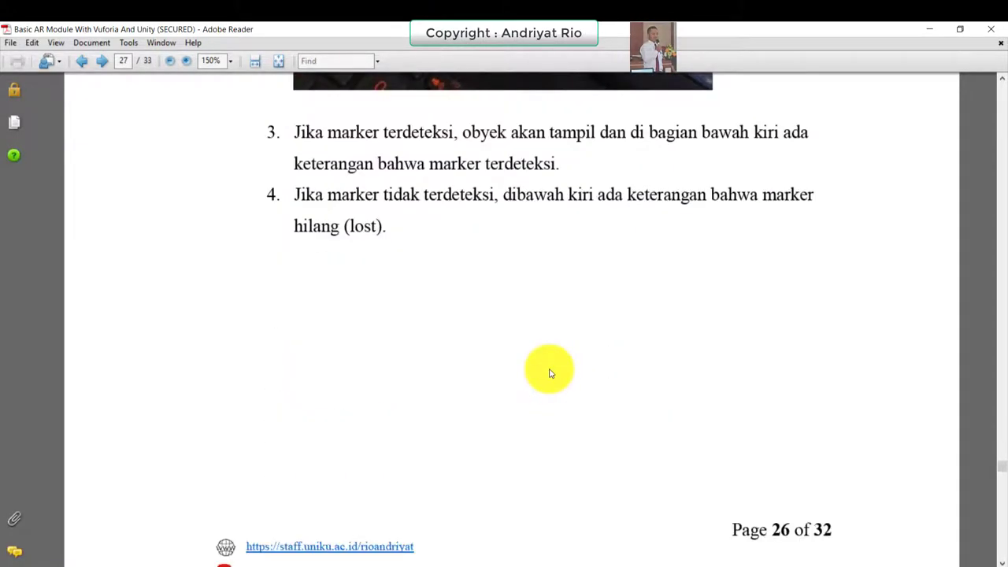
{"action": "scroll", "coordinate": [550, 372], "scroll_direction": "down", "scroll_amount": 4}
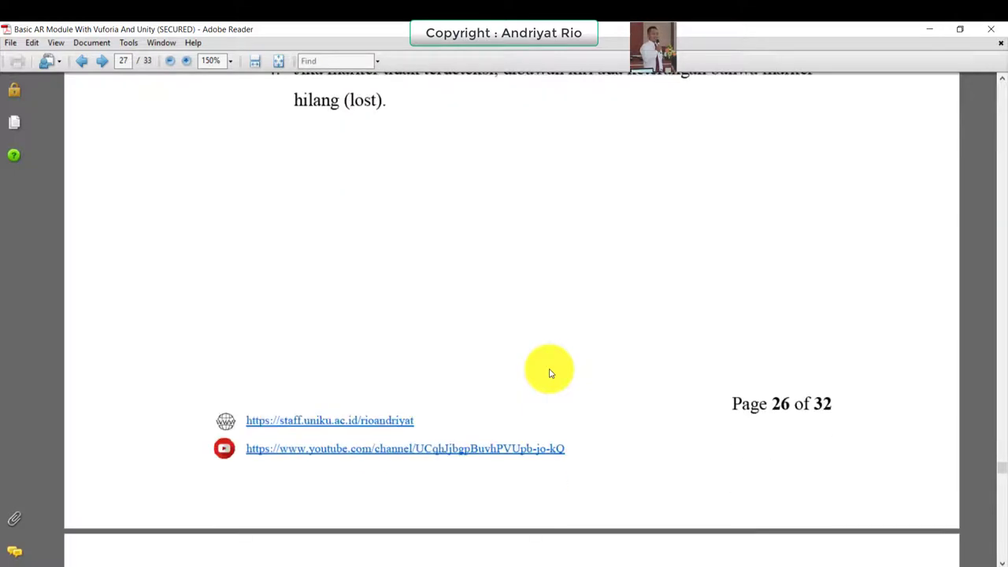
{"action": "scroll", "coordinate": [551, 368], "scroll_direction": "down", "scroll_amount": 11}
{"action": "scroll", "coordinate": [549, 368], "scroll_direction": "up", "scroll_amount": 11}
{"action": "scroll", "coordinate": [549, 368], "scroll_direction": "up", "scroll_amount": 9}
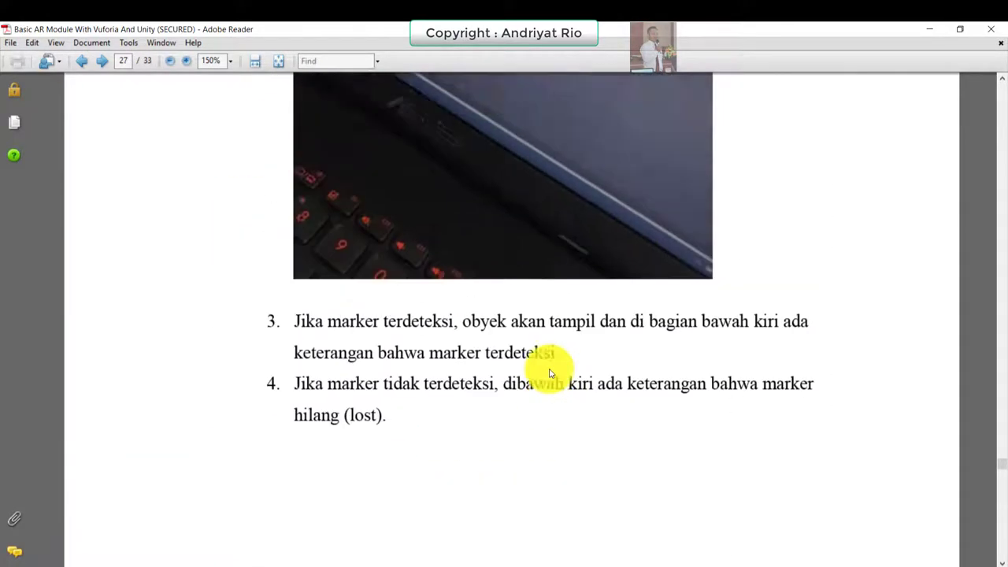
{"action": "scroll", "coordinate": [551, 360], "scroll_direction": "up", "scroll_amount": 4}
{"action": "scroll", "coordinate": [552, 367], "scroll_direction": "up", "scroll_amount": 5}
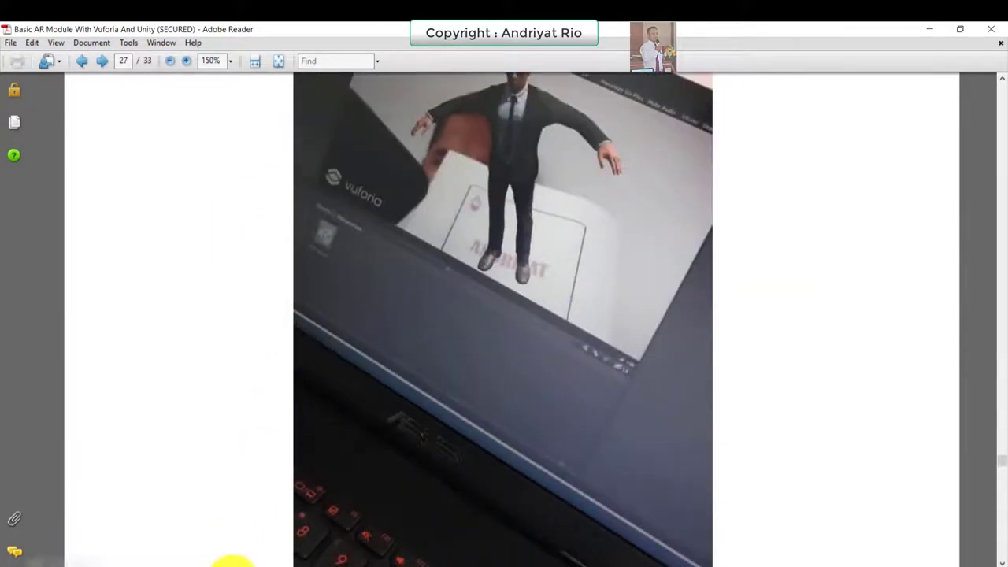
{"action": "mouse_move", "coordinate": [244, 561]}
{"action": "left_click", "coordinate": [291, 536]}
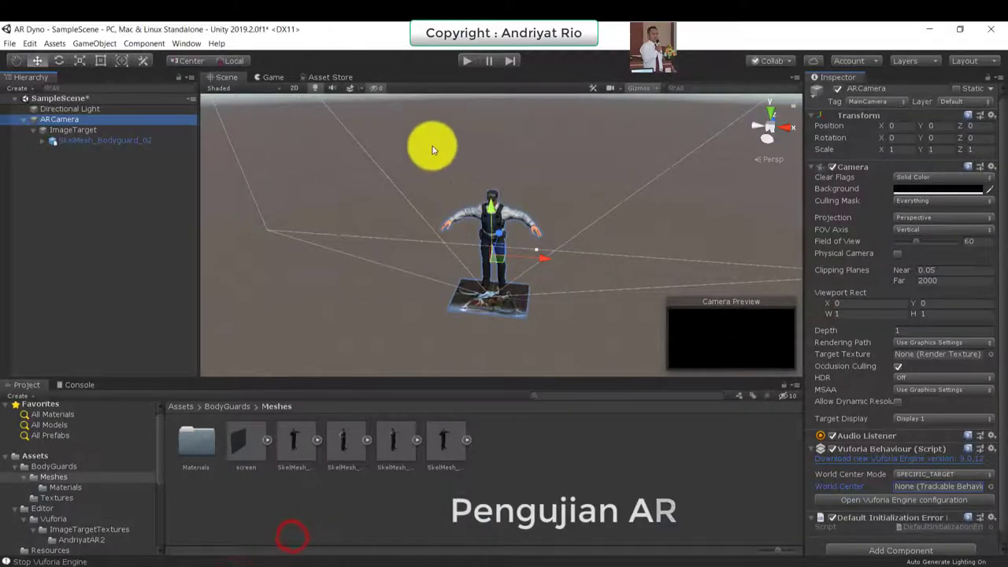
{"action": "left_click", "coordinate": [465, 60]}
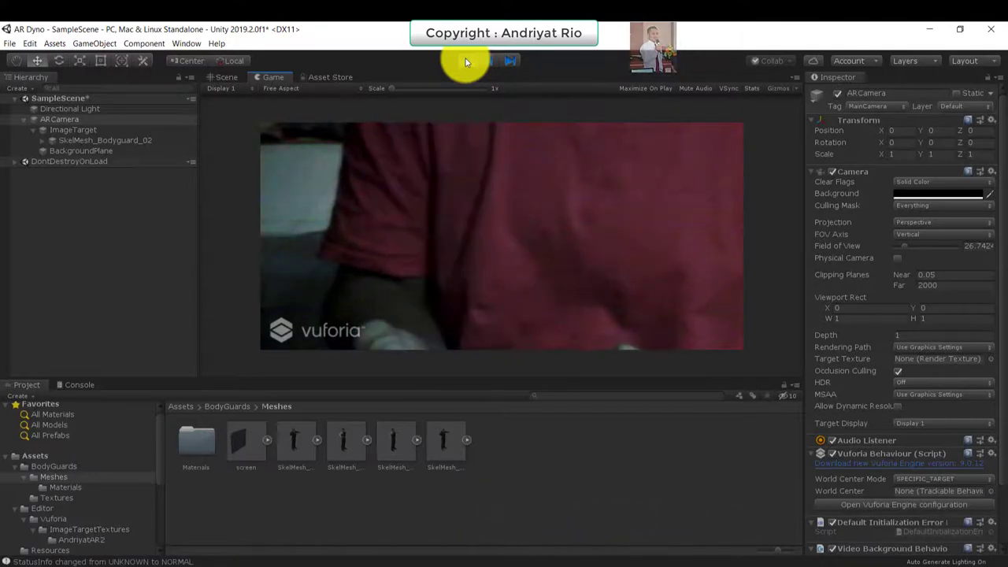
{"action": "left_click", "coordinate": [466, 62]}
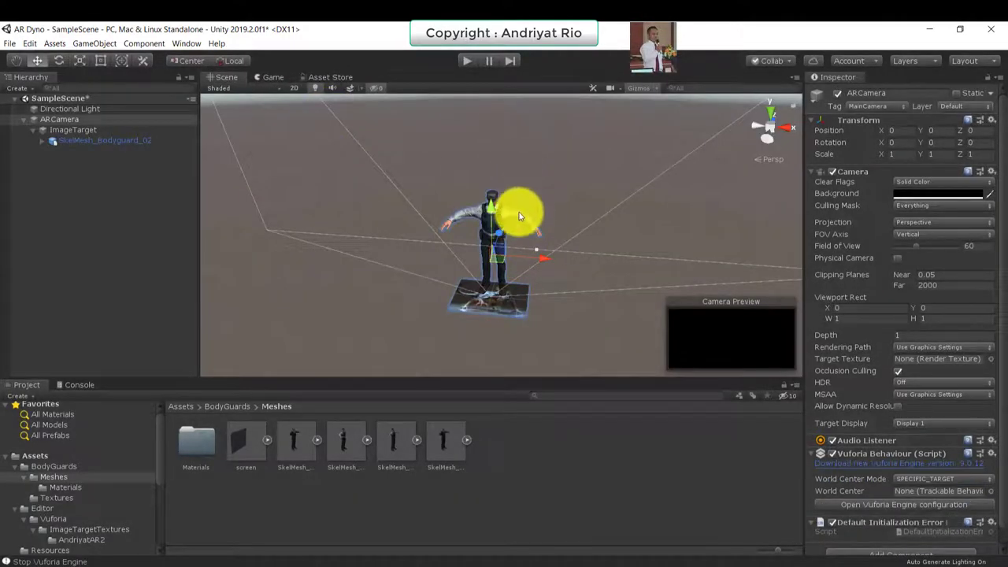
Step: Shrink SkelMesh_Bodyguard_02 with the Scale tool down to about 0.2167 scale
{"action": "left_click", "coordinate": [85, 62]}
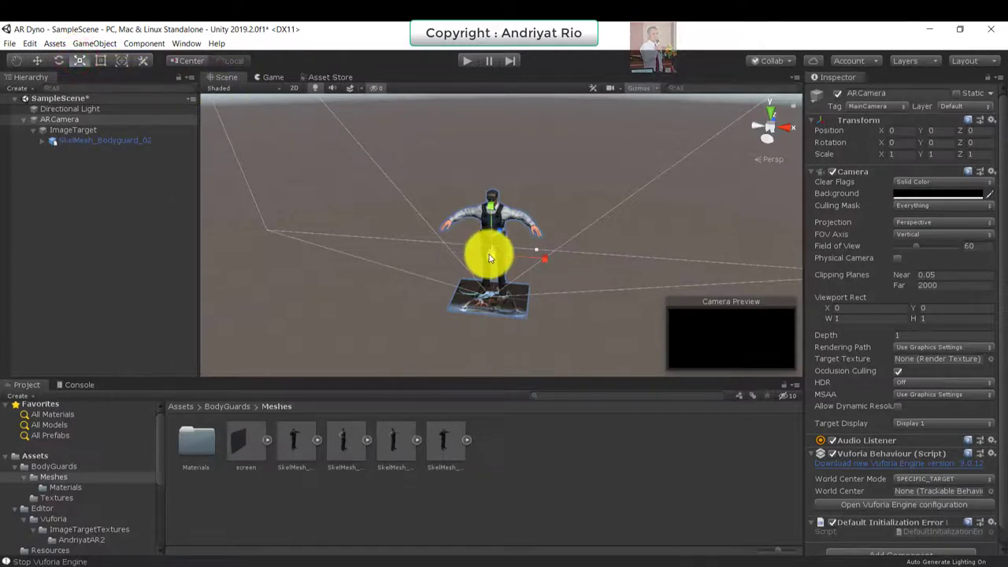
{"action": "left_click_drag", "start_coordinate": [488, 256], "coordinate": [570, 280]}
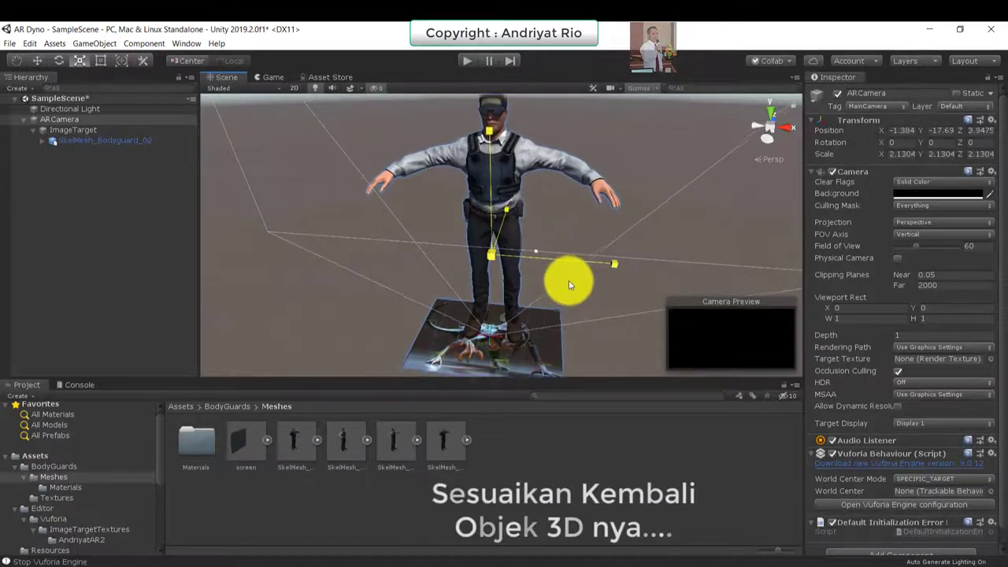
{"action": "left_click", "coordinate": [105, 142]}
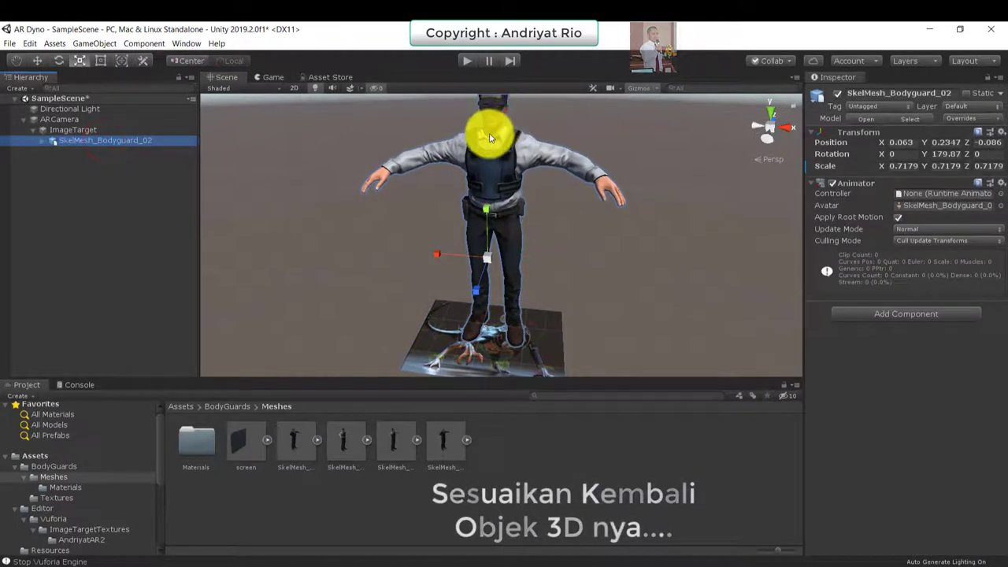
{"action": "left_click_drag", "start_coordinate": [489, 259], "coordinate": [395, 214]}
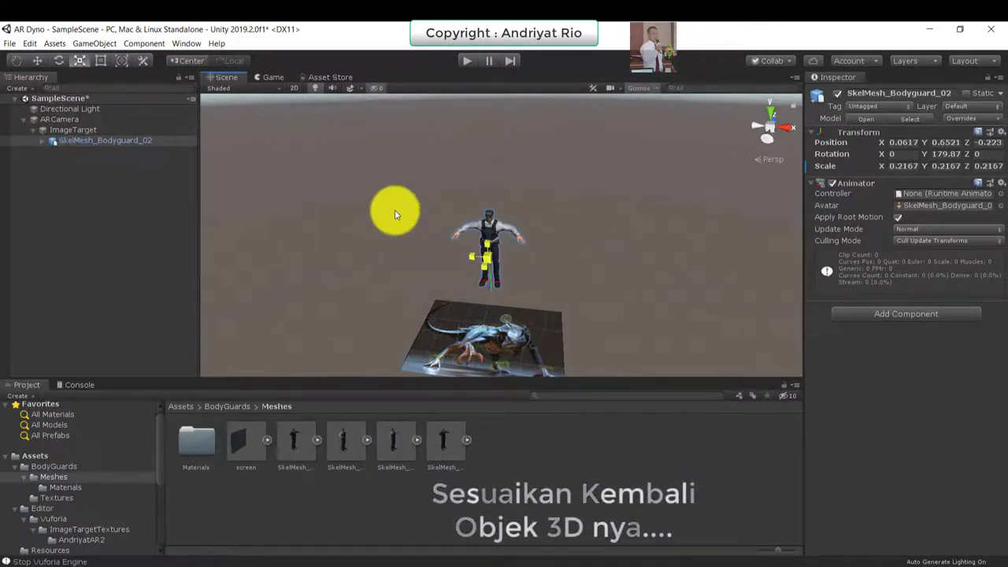
Step: Move the bodyguard onto the ImageTarget's centre, frame the ImageTarget, and start Play mode
{"action": "left_click", "coordinate": [36, 61]}
{"action": "left_click_drag", "start_coordinate": [476, 293], "coordinate": [439, 310]}
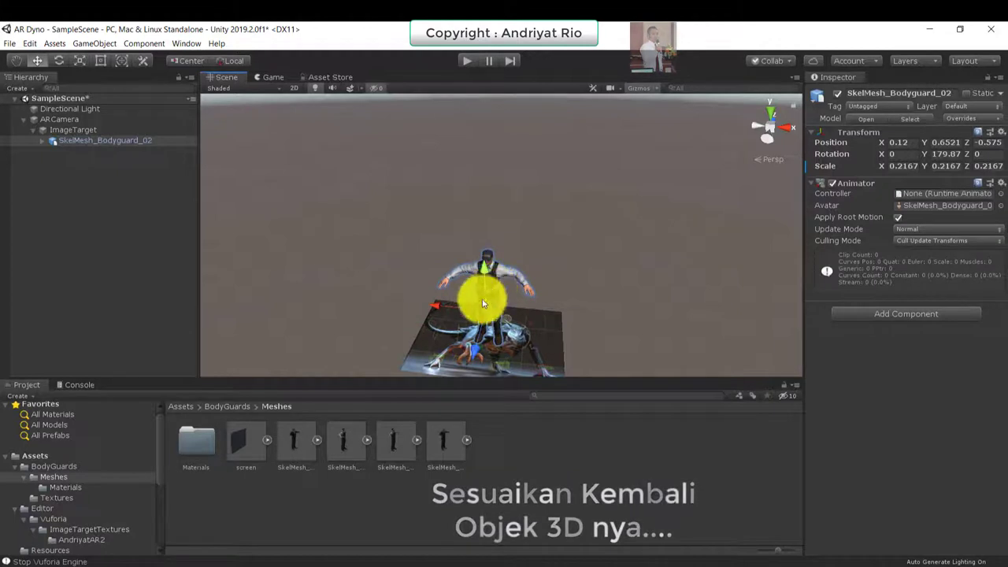
{"action": "double_click", "coordinate": [62, 129]}
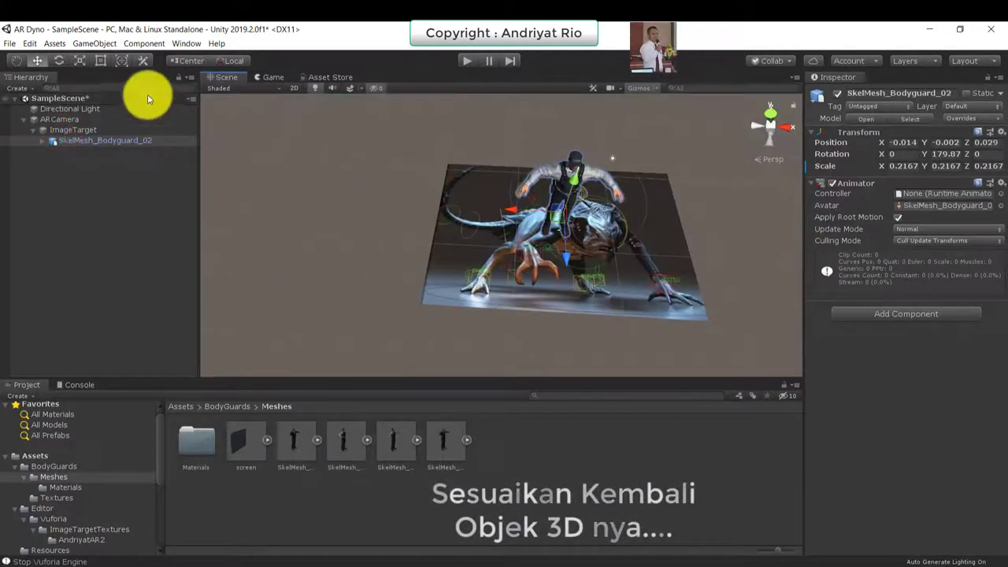
{"action": "left_click", "coordinate": [468, 63]}
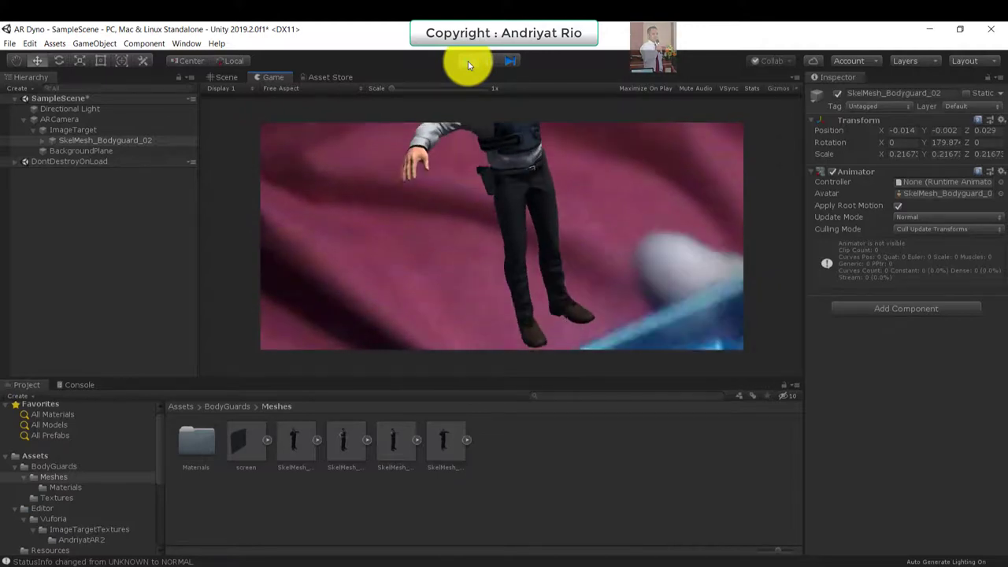
Step: Stop Play mode and frame the ImageTarget and bodyguard in the Scene view
{"action": "left_click", "coordinate": [467, 63]}
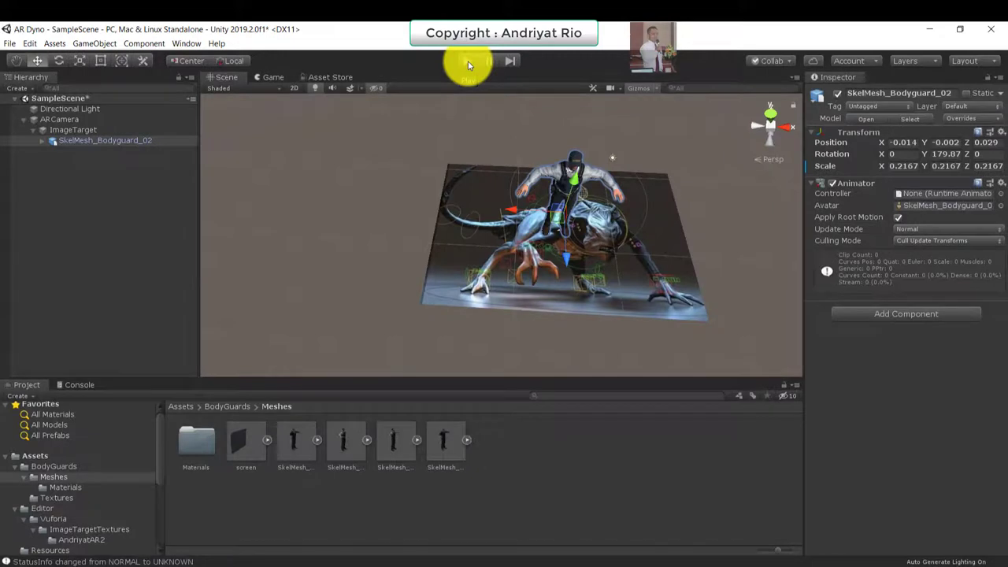
{"action": "left_click_drag", "start_coordinate": [535, 236], "coordinate": [568, 275], "text": "alt"}
{"action": "right_click_drag", "start_coordinate": [567, 275], "coordinate": [557, 243], "text": "alt"}
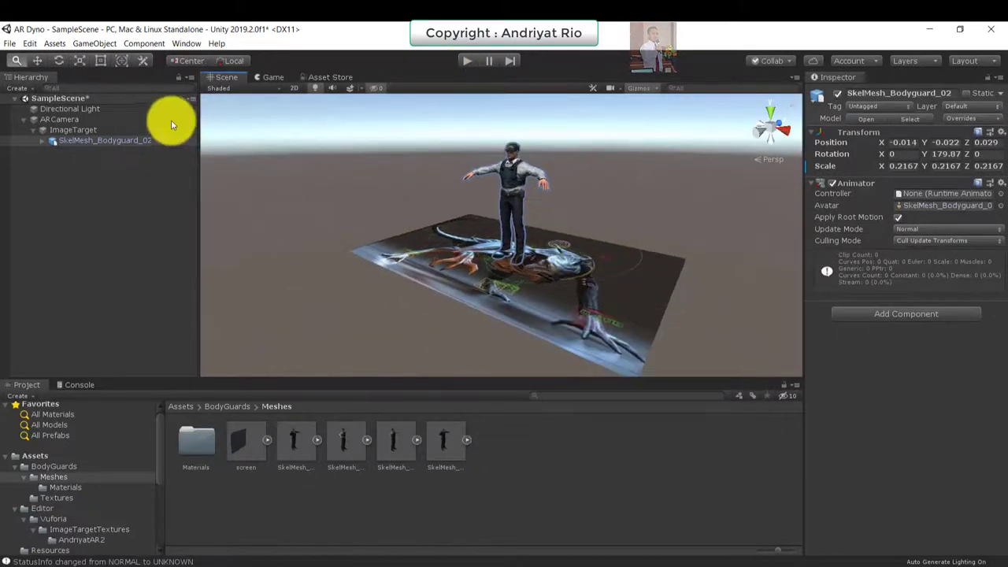
{"action": "double_click", "coordinate": [78, 130]}
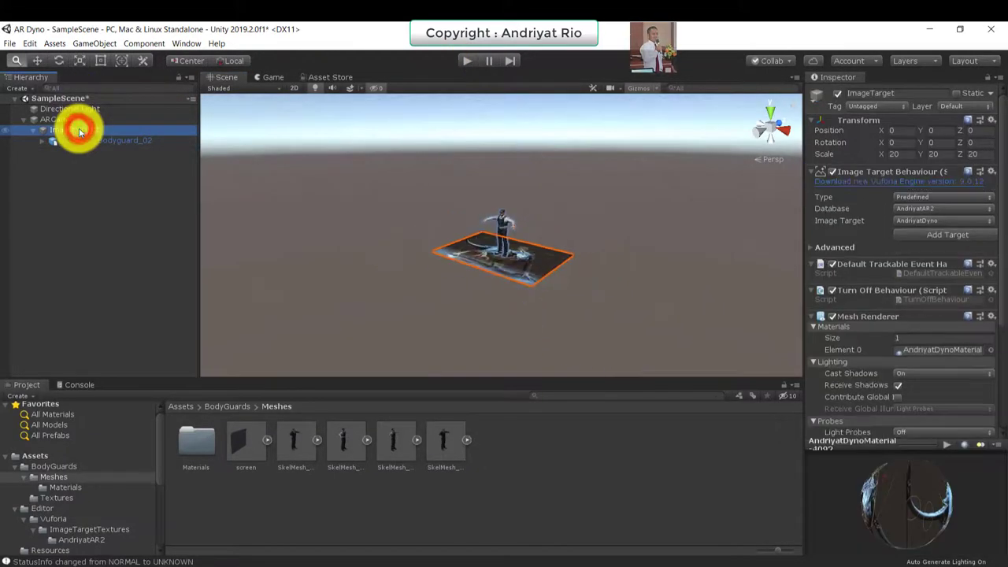
{"action": "double_click", "coordinate": [78, 141]}
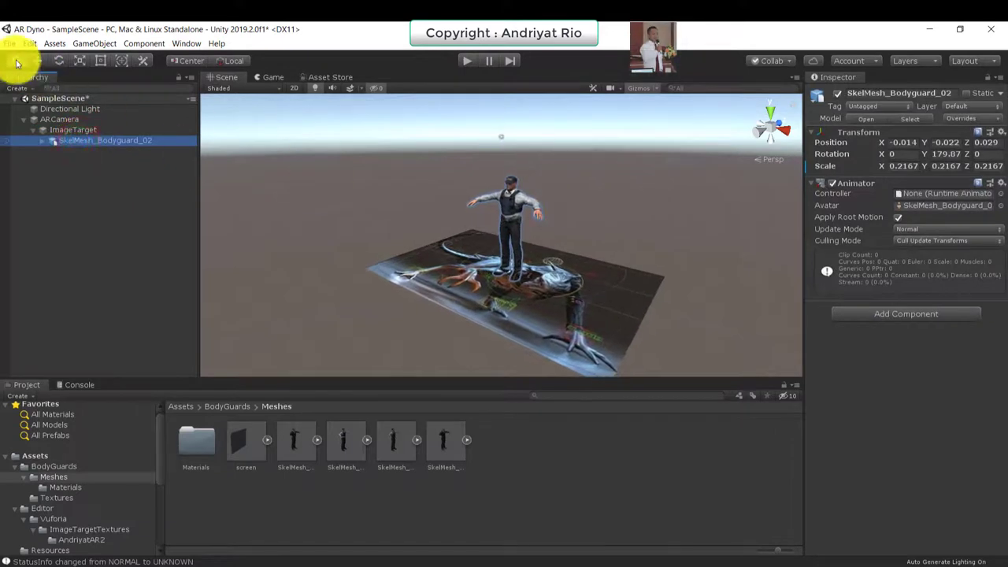
Step: Raise the bodyguard slightly along Y and rescale it to 0.2088
{"action": "left_click", "coordinate": [36, 61]}
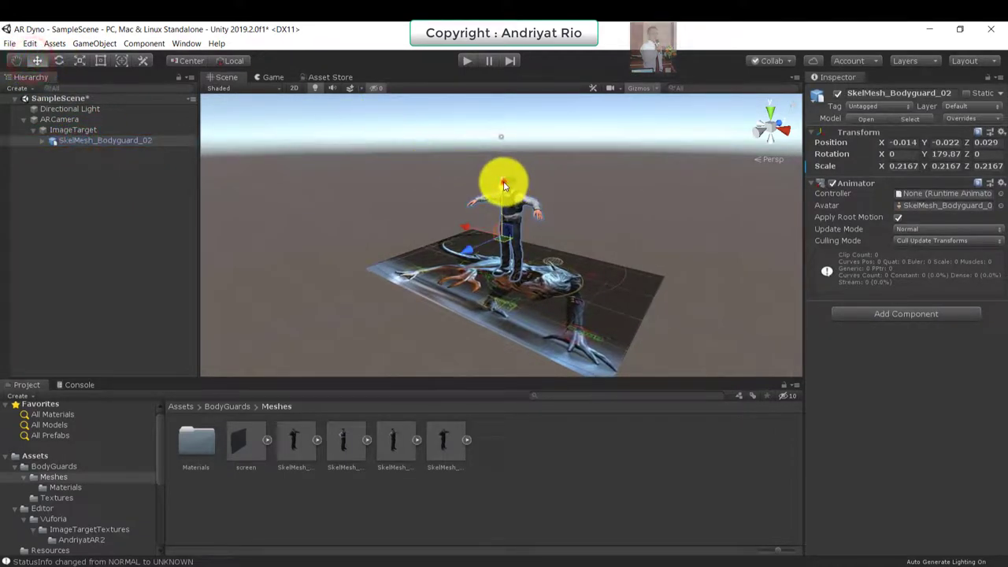
{"action": "left_click_drag", "start_coordinate": [504, 186], "coordinate": [504, 176]}
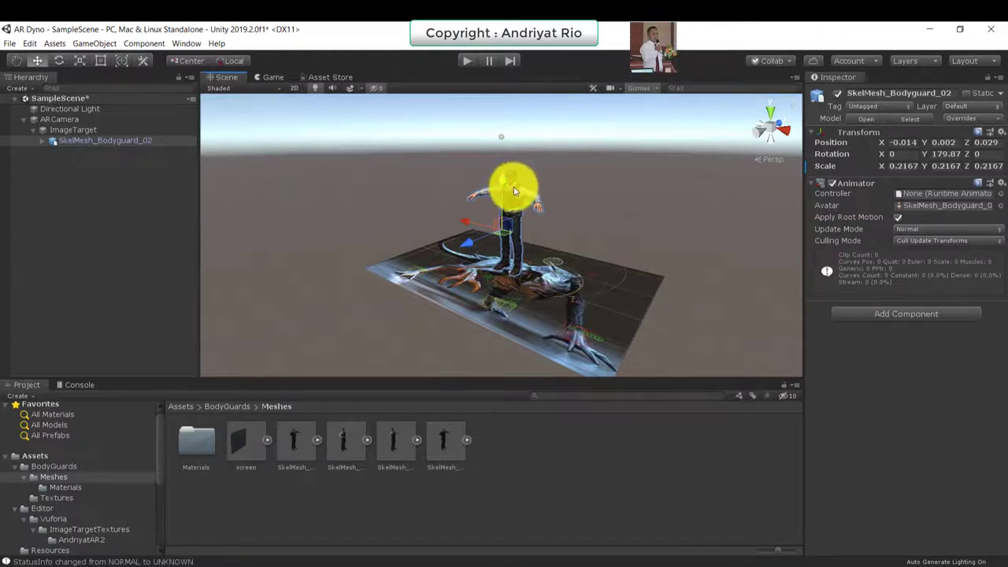
{"action": "key", "text": "r"}
{"action": "mouse_move", "coordinate": [504, 244]}
{"action": "left_mouse_down"}
{"action": "mouse_move", "coordinate": [513, 244]}
{"action": "mouse_move", "coordinate": [495, 236]}
{"action": "left_mouse_up"}
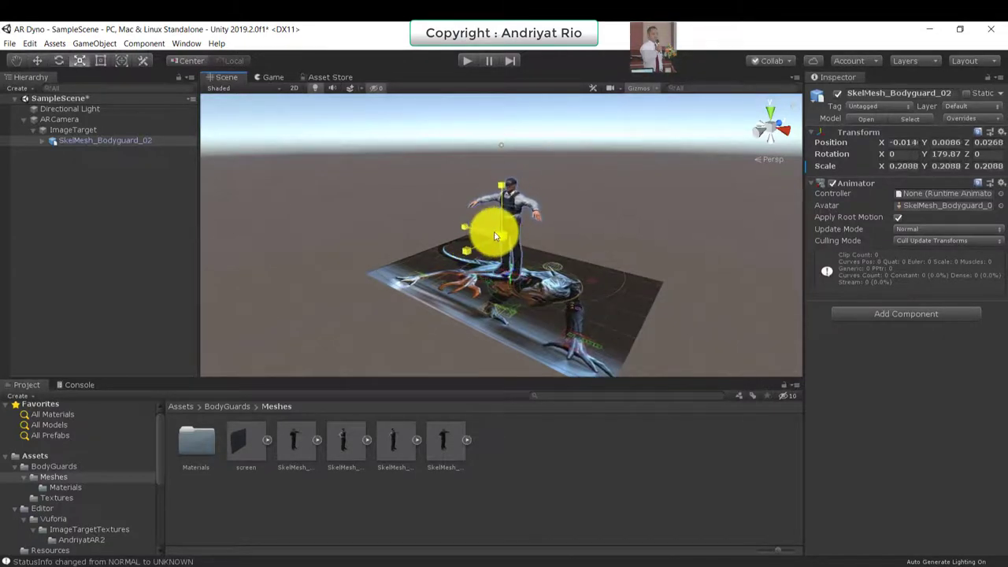
{"action": "left_click", "coordinate": [570, 181]}
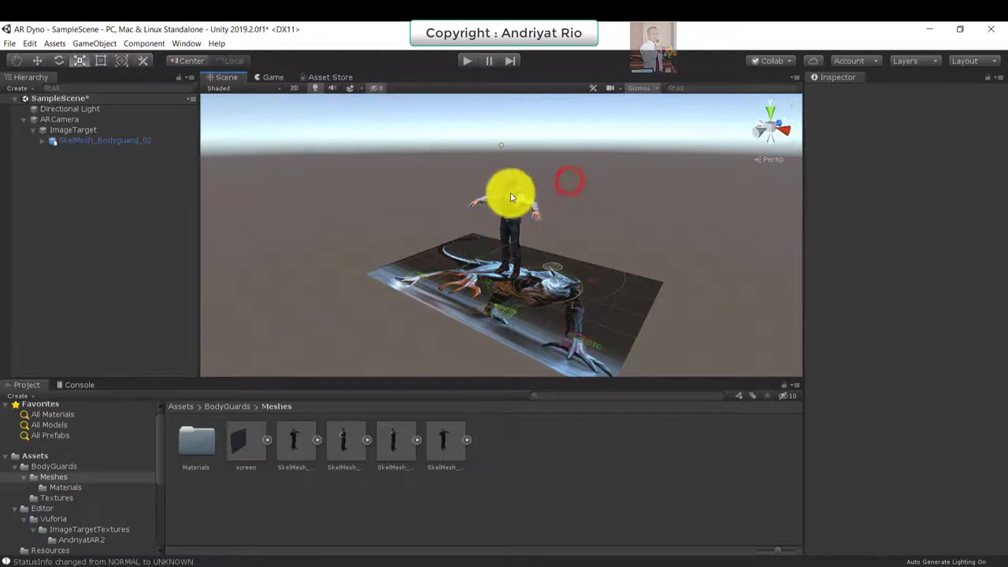
Step: Run Play mode to test the resized bodyguard on the webcam dino marker, then stop it
{"action": "left_click", "coordinate": [465, 65]}
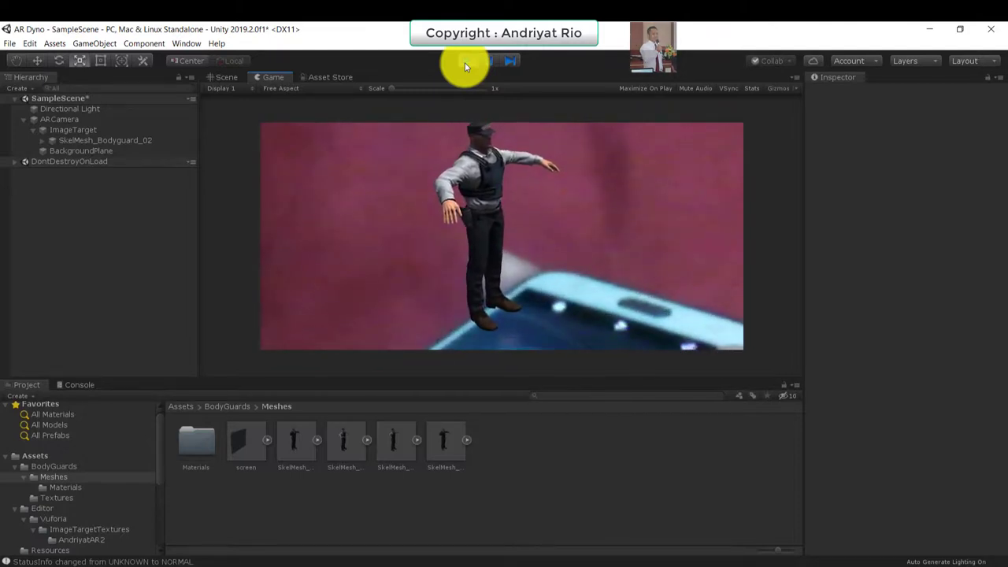
{"action": "left_click", "coordinate": [465, 63]}
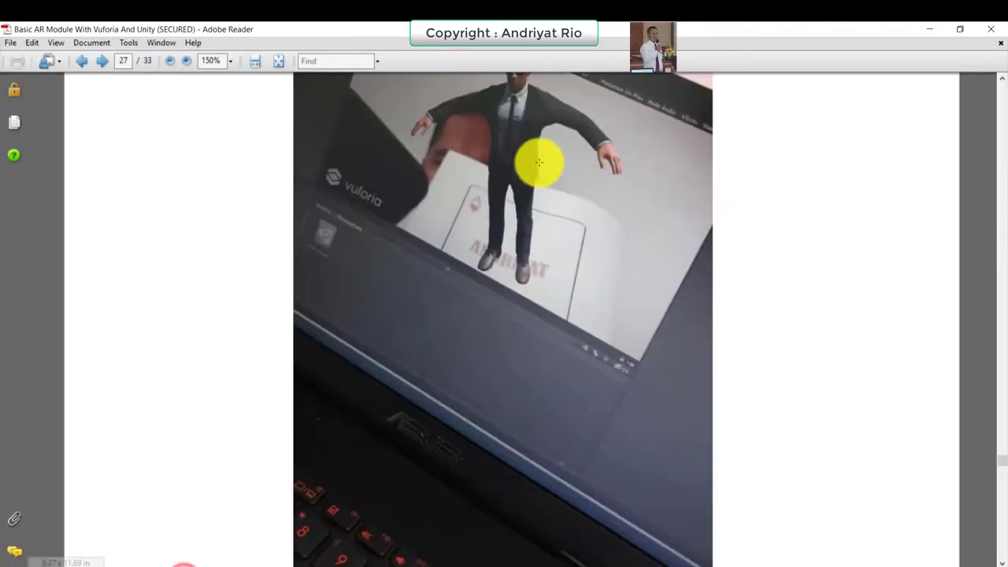
Step: Scroll to section D on Android setup, highlight its heading, and minimize the PDF
{"action": "scroll", "coordinate": [512, 283], "scroll_direction": "down", "scroll_amount": 4}
{"action": "scroll", "coordinate": [513, 292], "scroll_direction": "up", "scroll_amount": 1}
{"action": "scroll", "coordinate": [513, 292], "scroll_direction": "up", "scroll_amount": 4}
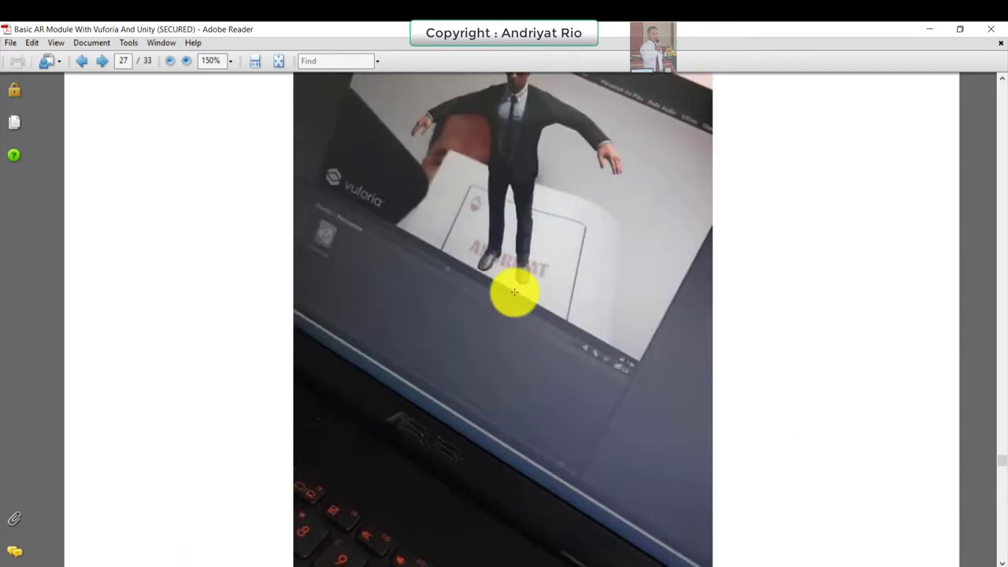
{"action": "scroll", "coordinate": [513, 292], "scroll_direction": "down", "scroll_amount": 5}
{"action": "scroll", "coordinate": [515, 293], "scroll_direction": "down", "scroll_amount": 6}
{"action": "scroll", "coordinate": [515, 294], "scroll_direction": "down", "scroll_amount": 5}
{"action": "scroll", "coordinate": [516, 295], "scroll_direction": "down", "scroll_amount": 6}
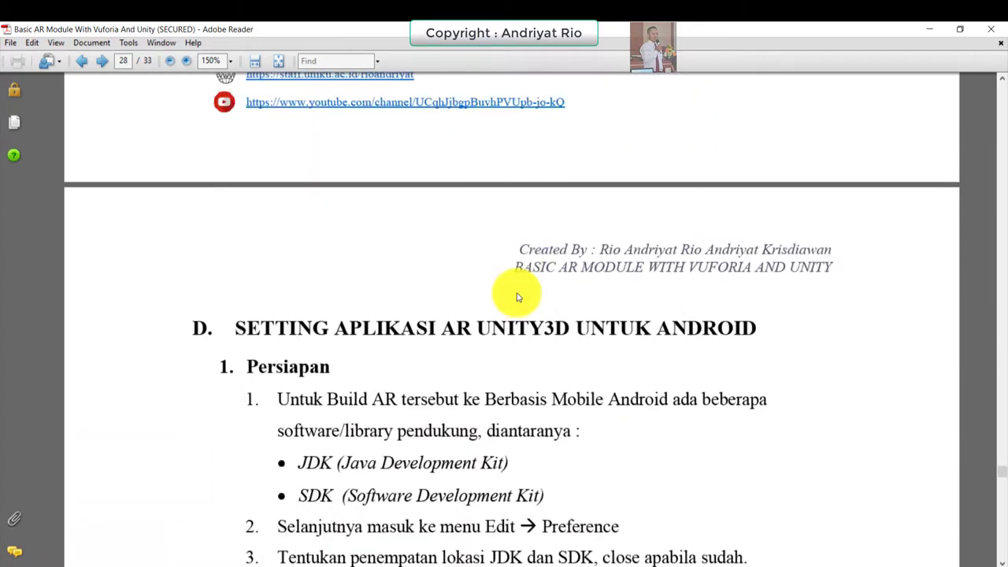
{"action": "left_click_drag", "start_coordinate": [236, 328], "coordinate": [695, 332]}
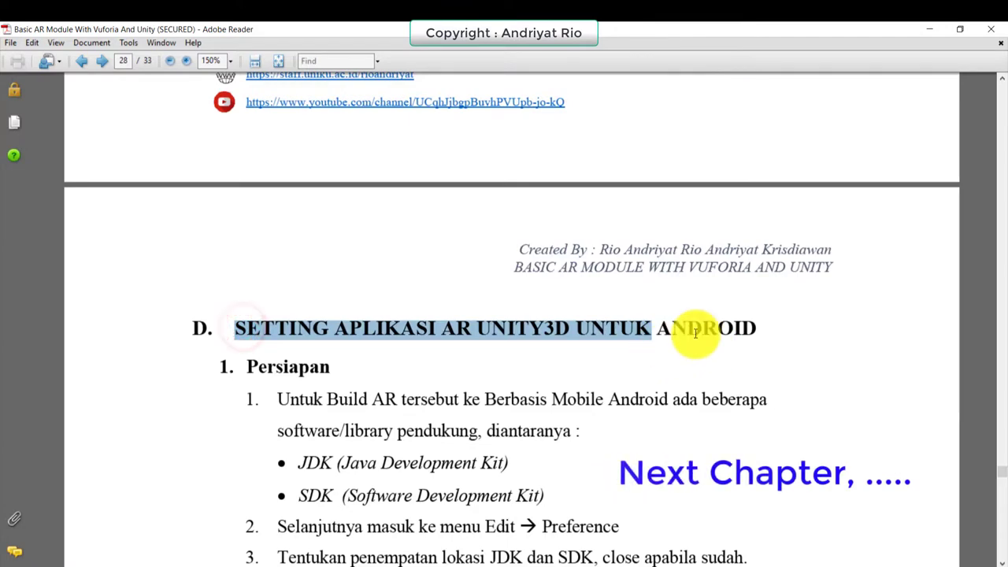
{"action": "left_click", "coordinate": [938, 29]}
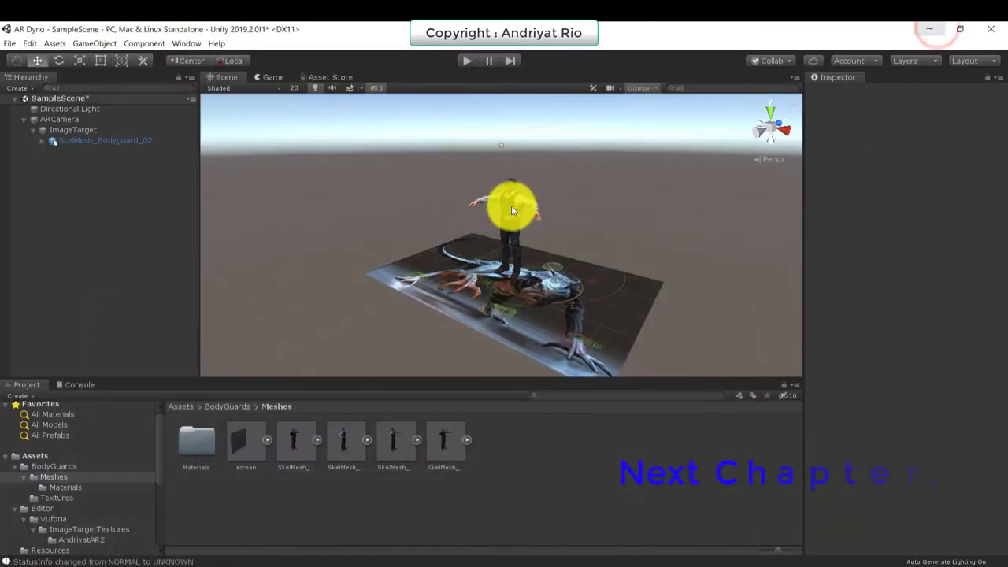